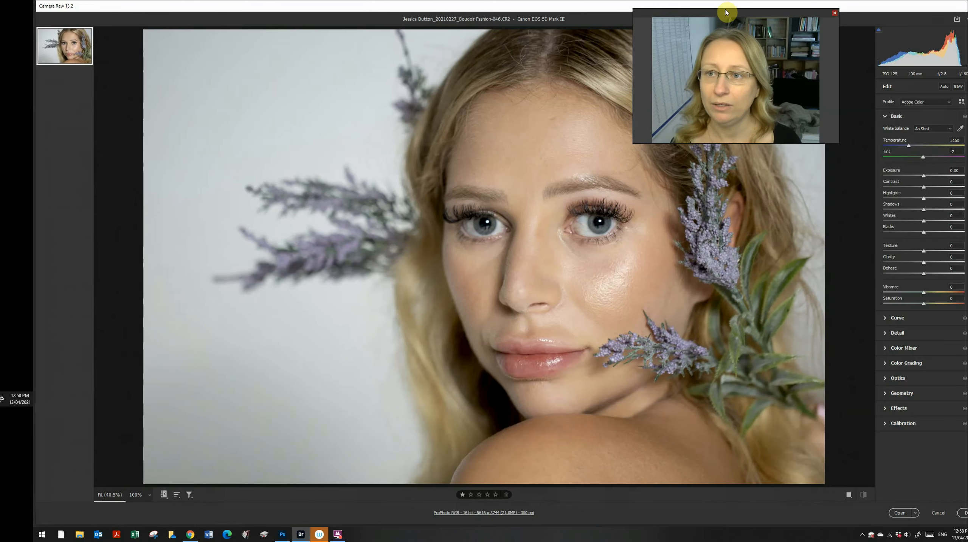
drag(882, 14, 727, 45)
drag(535, 45, 241, 10)
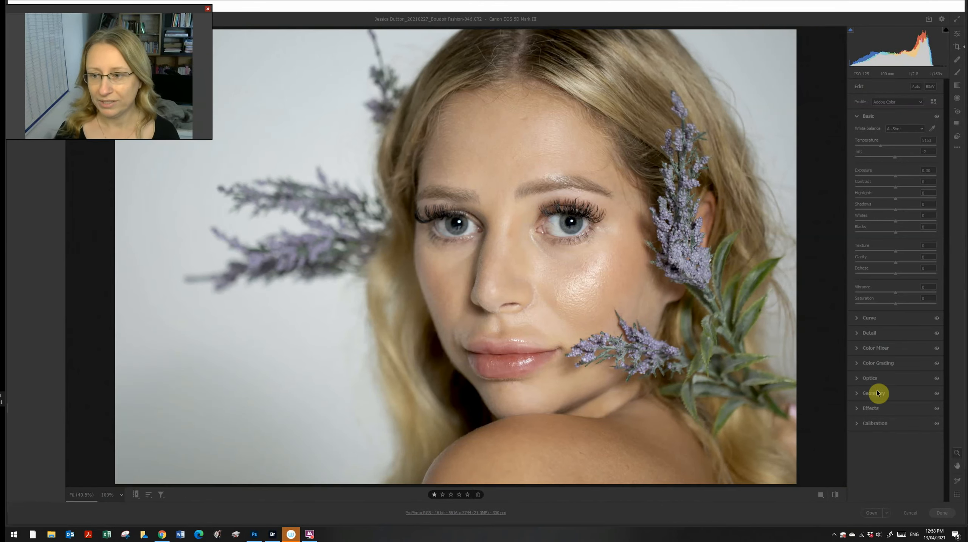
click(820, 387)
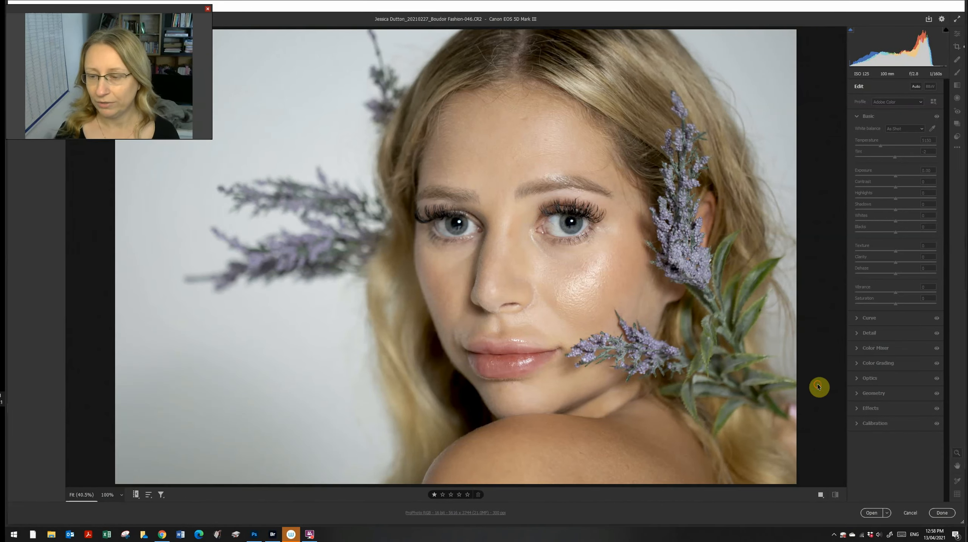
click(722, 399)
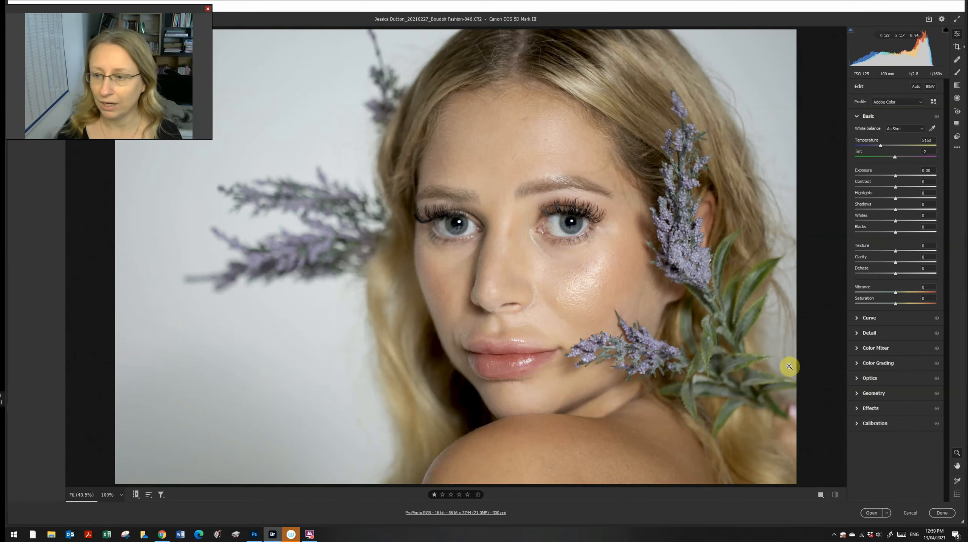
Enable chromatic aberration removal and lens profile corrections for the photo, comparing it with and without the profile.
click(861, 378)
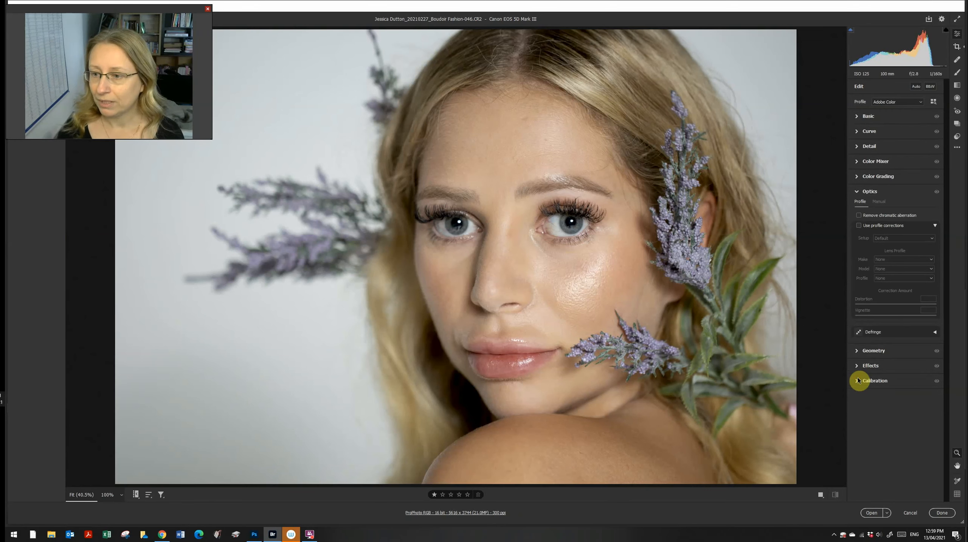
click(860, 216)
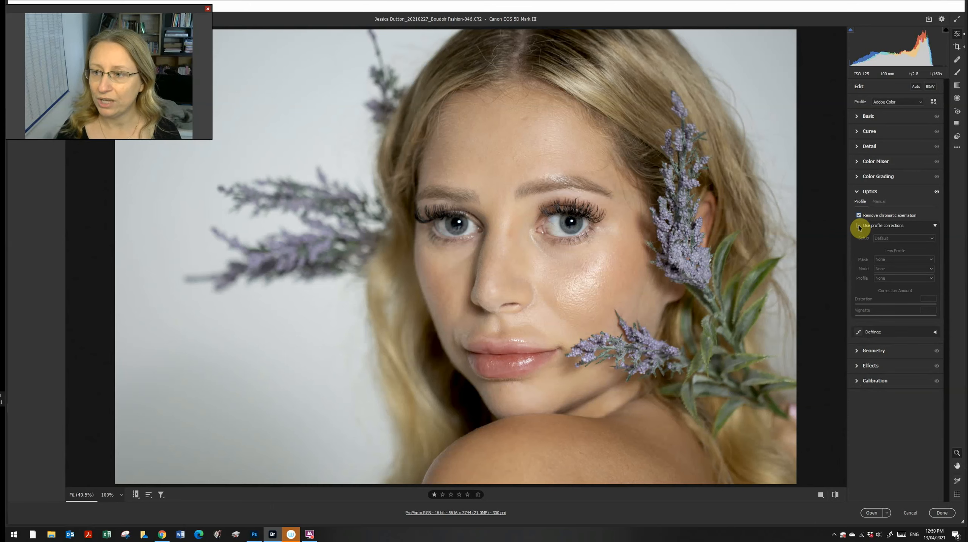
click(859, 226)
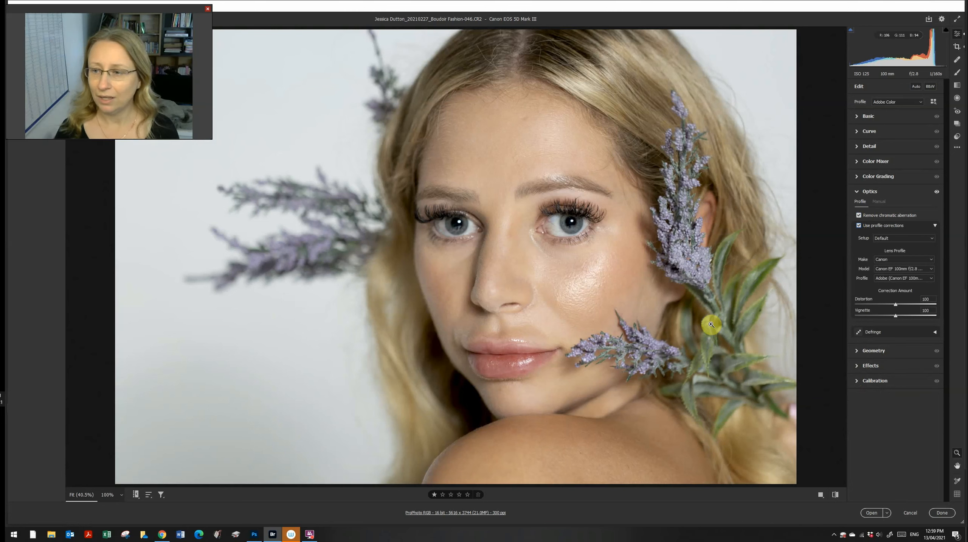
click(859, 226)
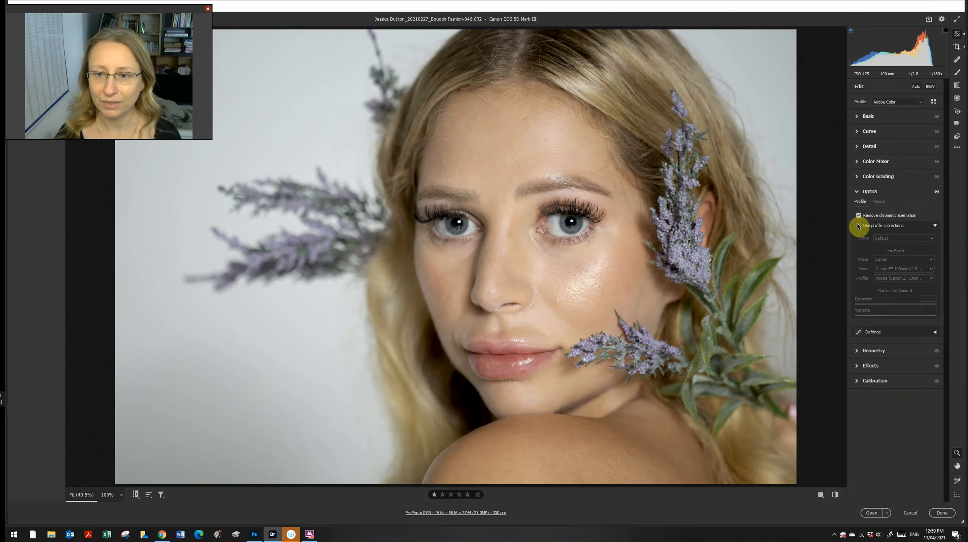
click(859, 226)
click(859, 227)
click(859, 226)
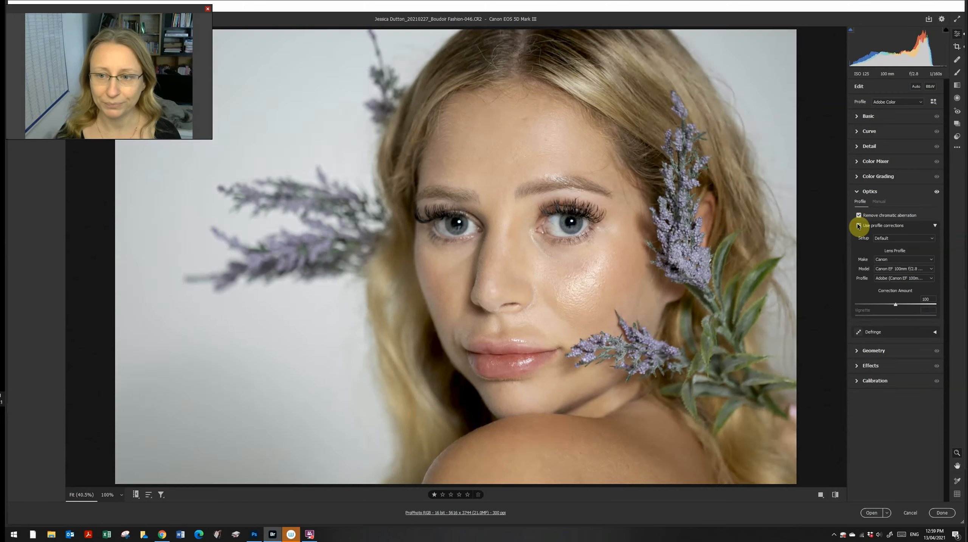
click(857, 193)
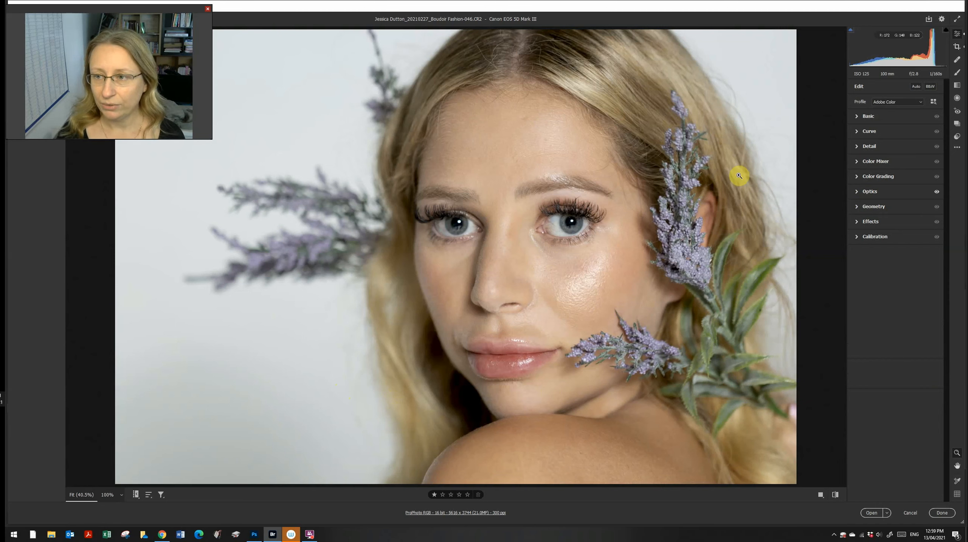
Raise the photo's Shadows to +51 and set the white balance Tint to +5.
click(857, 116)
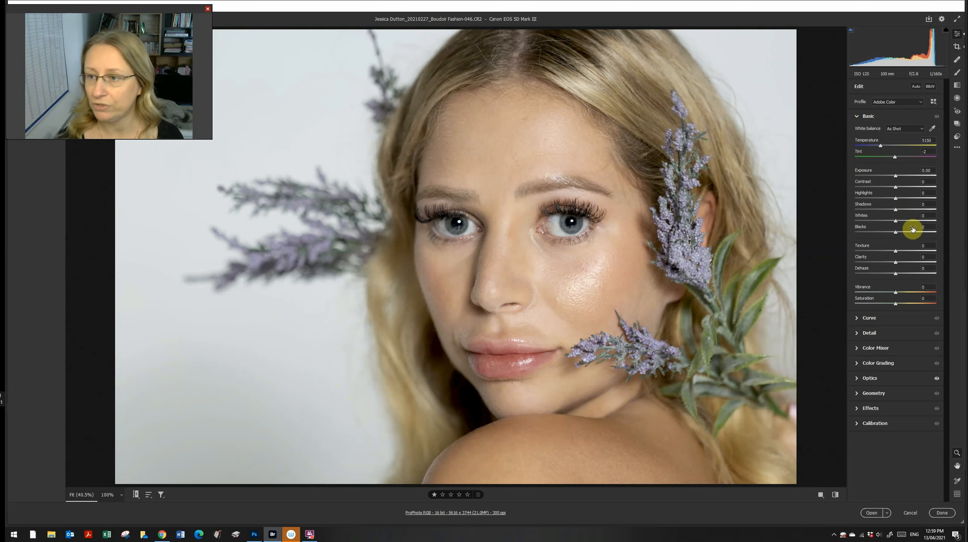
click(917, 210)
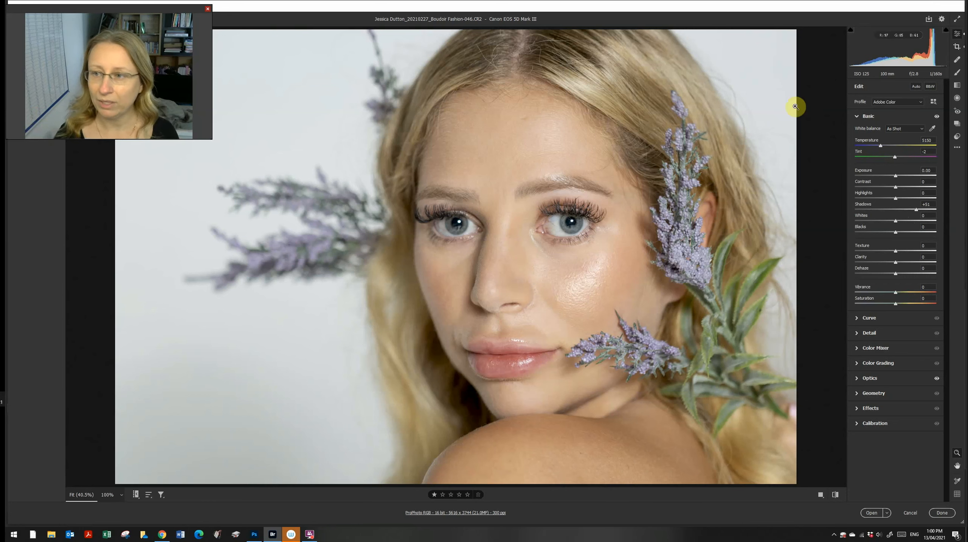
click(926, 151)
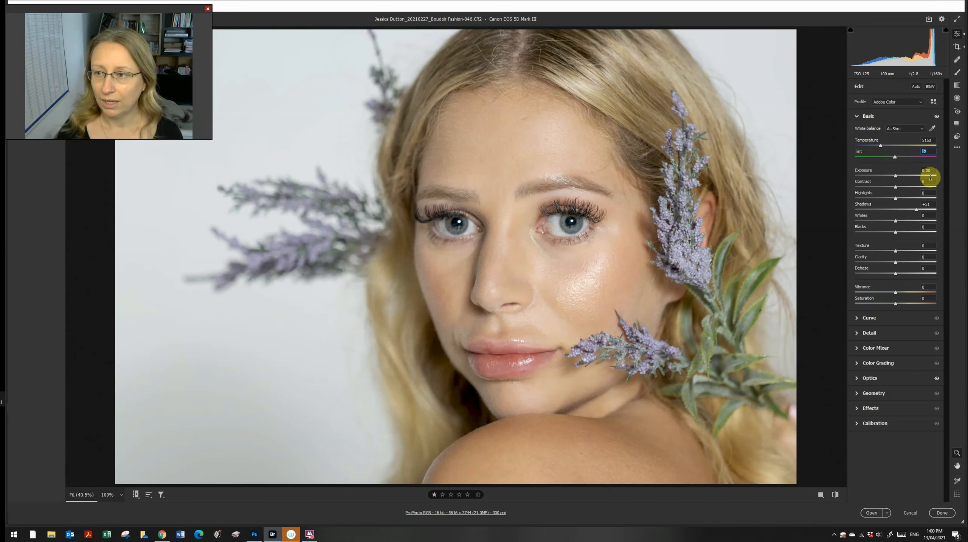
text(2)
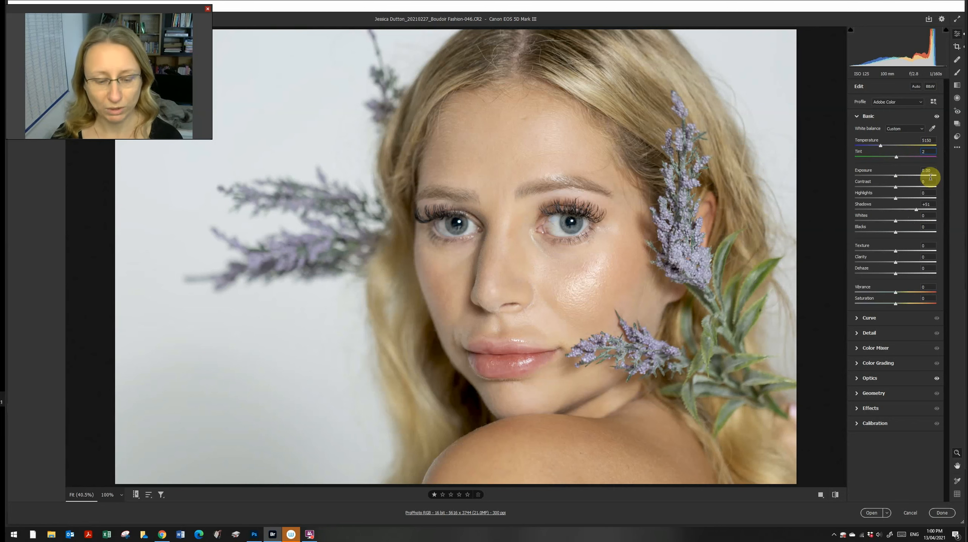
key(Tab)
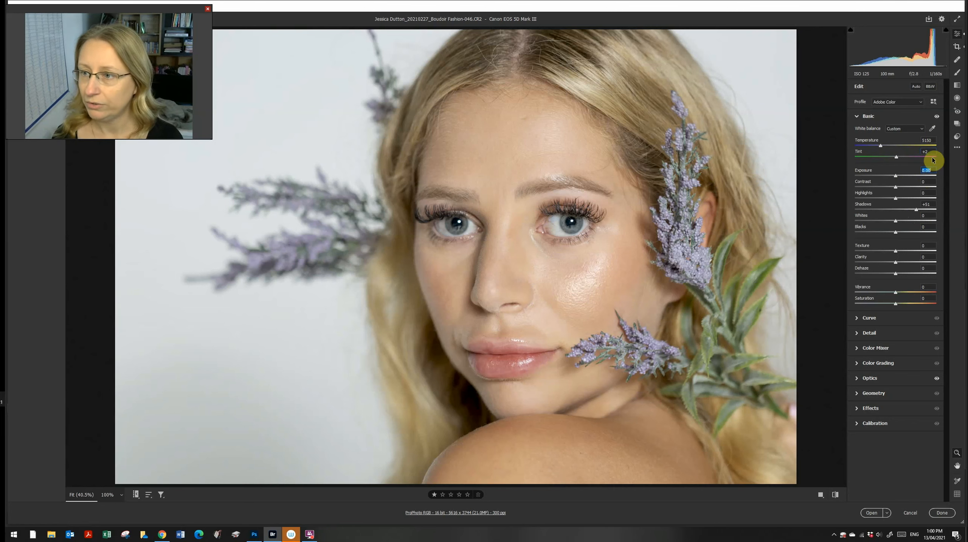
click(919, 152)
text(5)
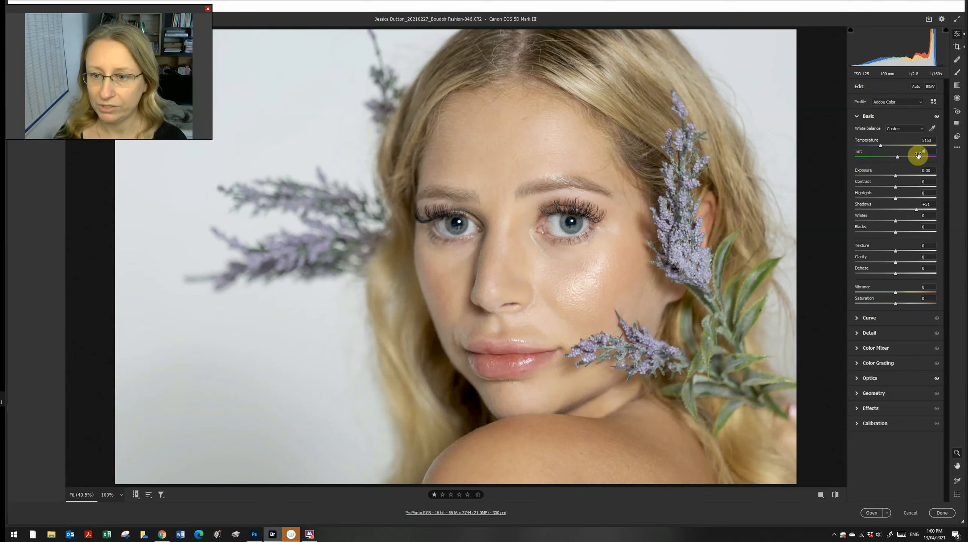
key(Tab)
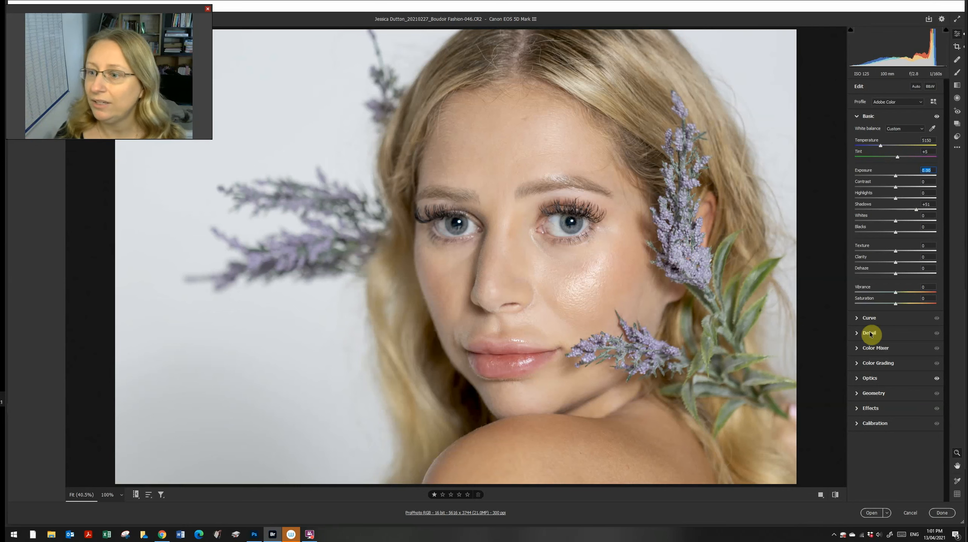
Recheck the lens correction settings and open the adjusted raw photo in Photoshop.
click(858, 379)
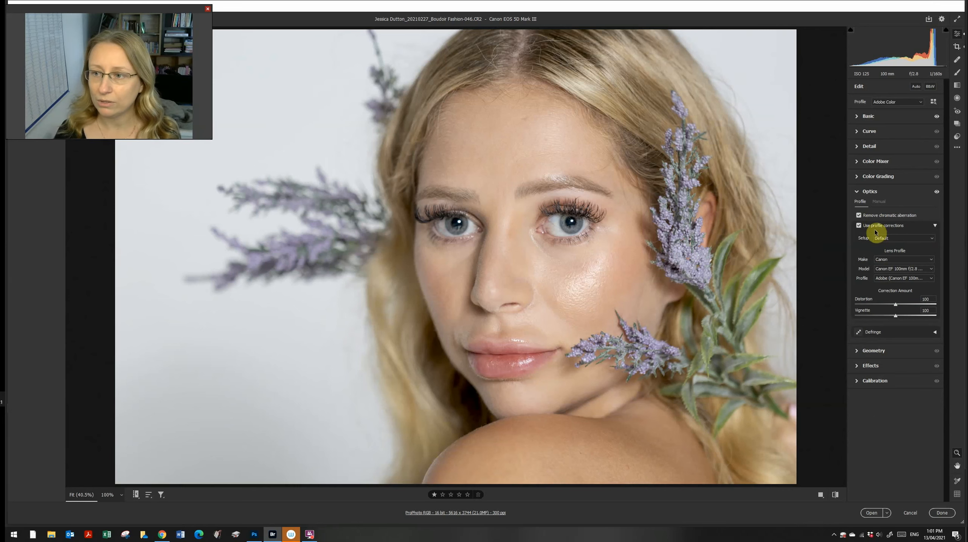
click(858, 193)
click(866, 116)
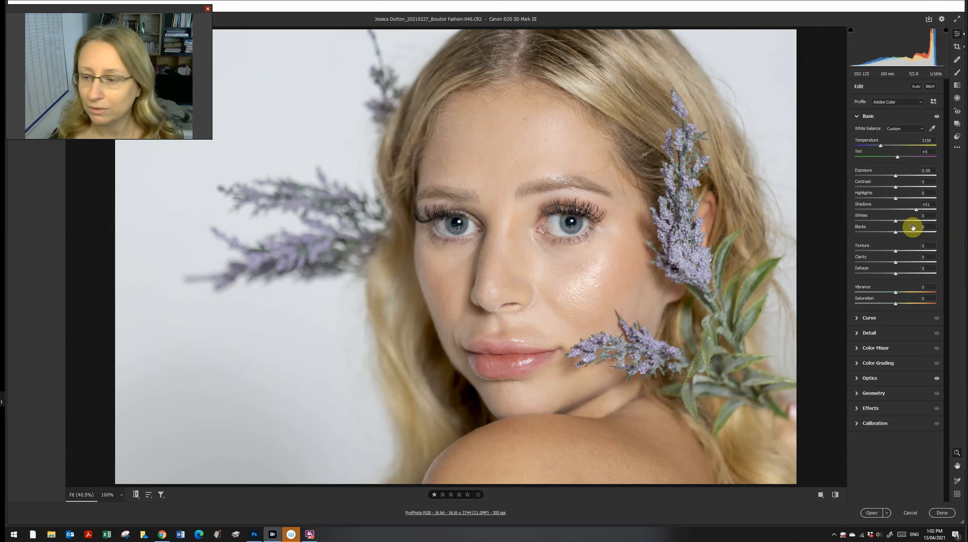
click(872, 512)
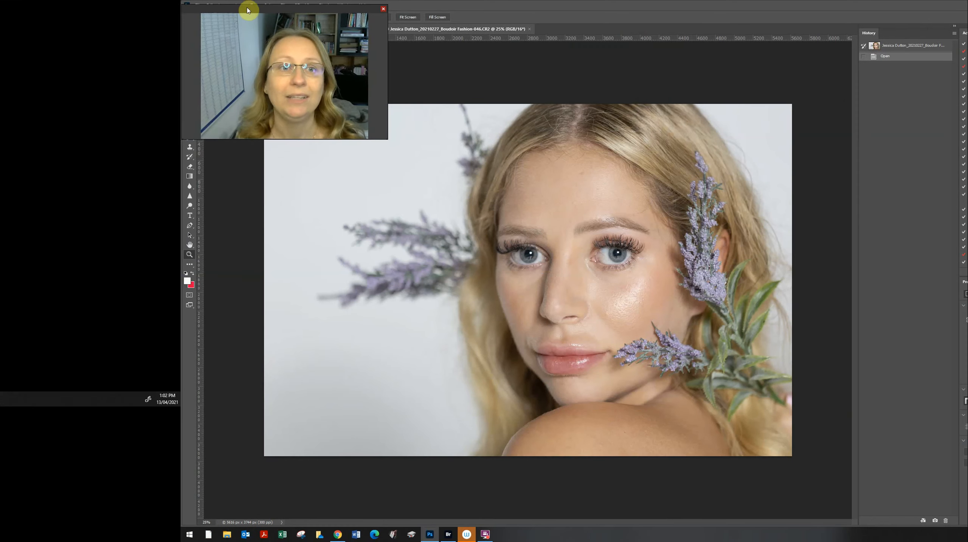
Open the Neural Filters for the portrait and enable Skin Smoothing.
drag(248, 10, 821, 5)
drag(699, 5, 697, 6)
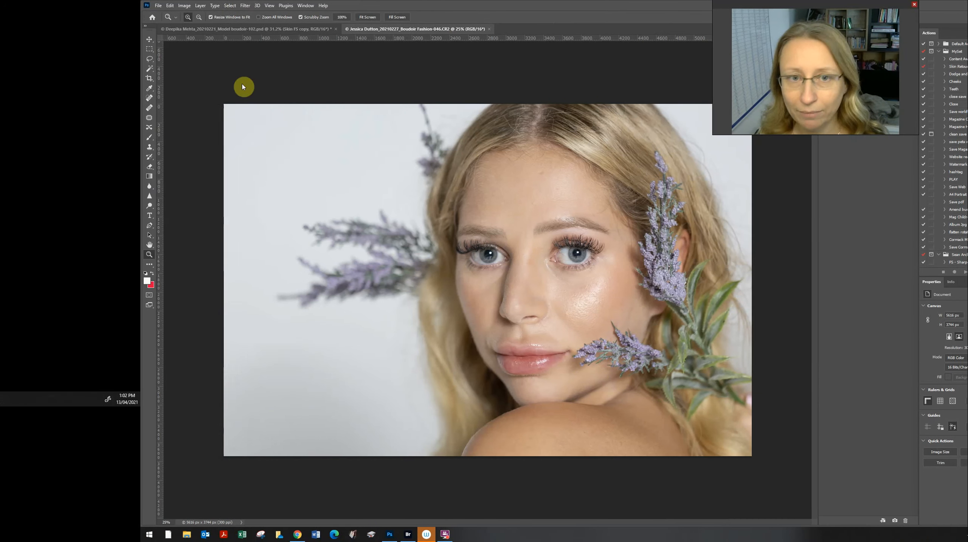
click(248, 8)
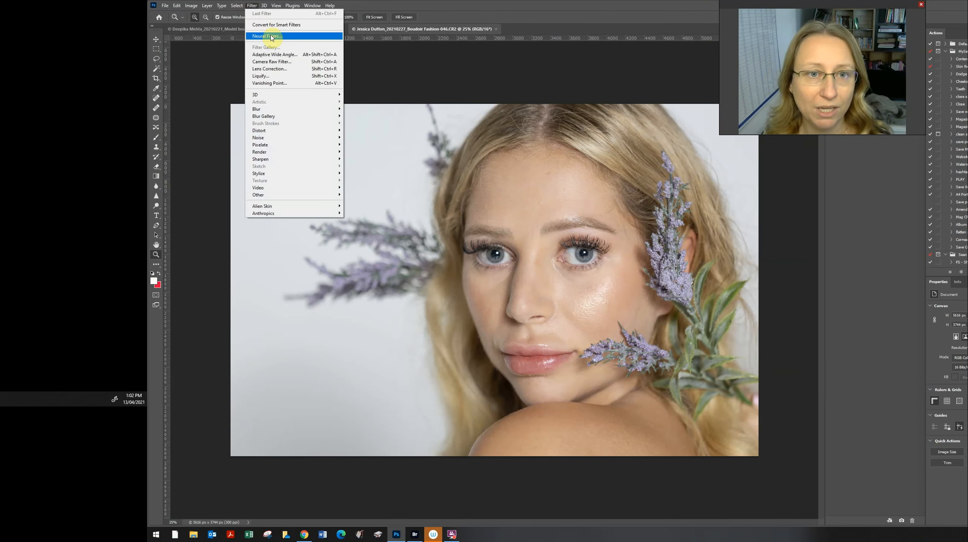
click(260, 36)
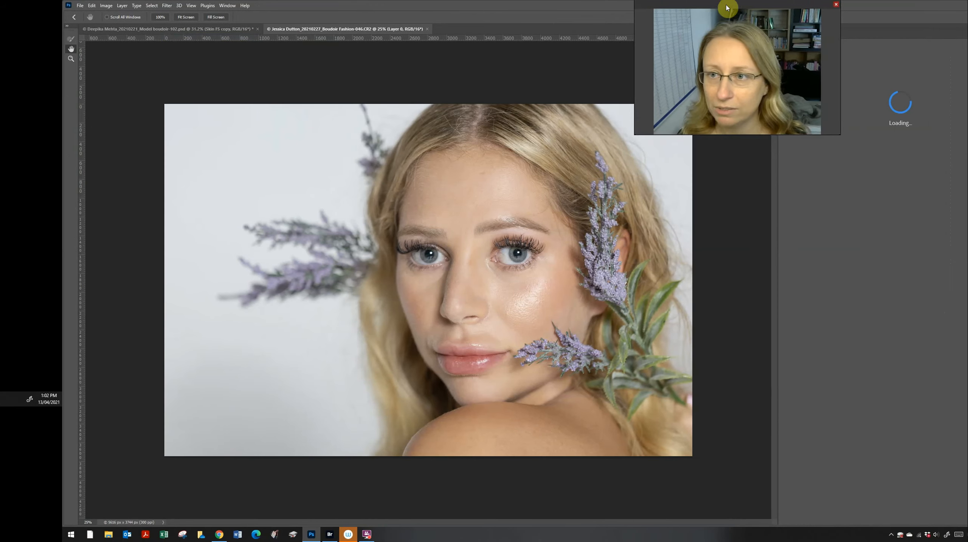
drag(808, 4, 741, 1)
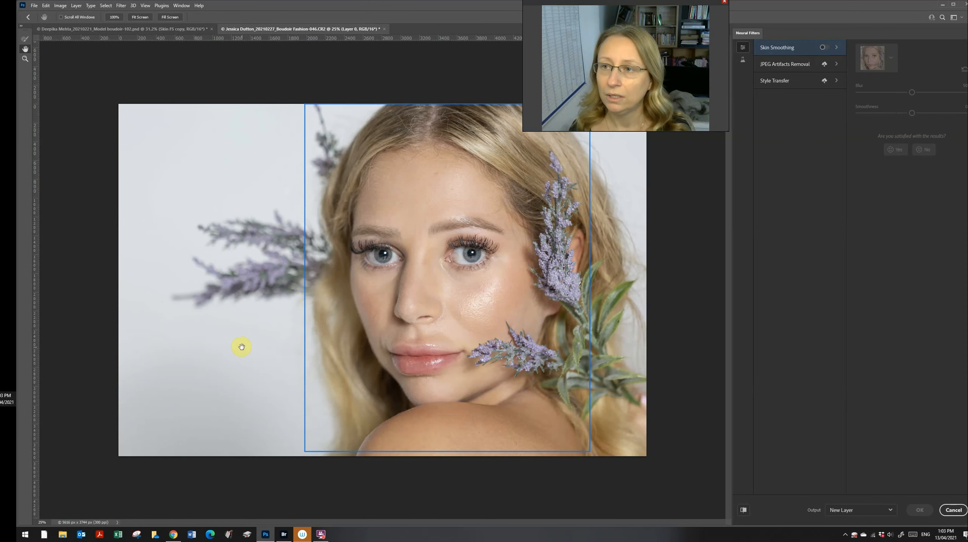
click(823, 48)
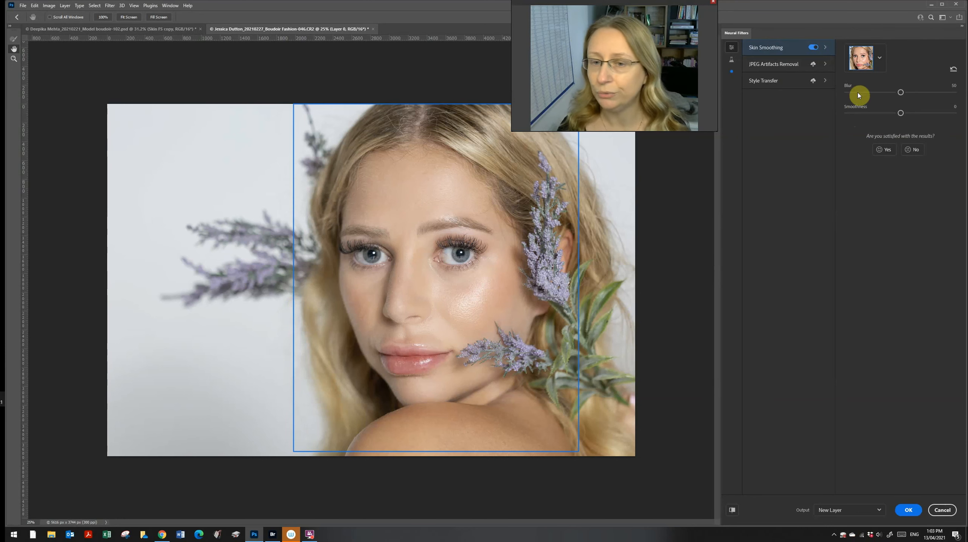
Set the Skin Smoothing Blur to 0 and Smoothness to -21, and apply the filter to a new layer.
click(883, 92)
drag(883, 93, 843, 93)
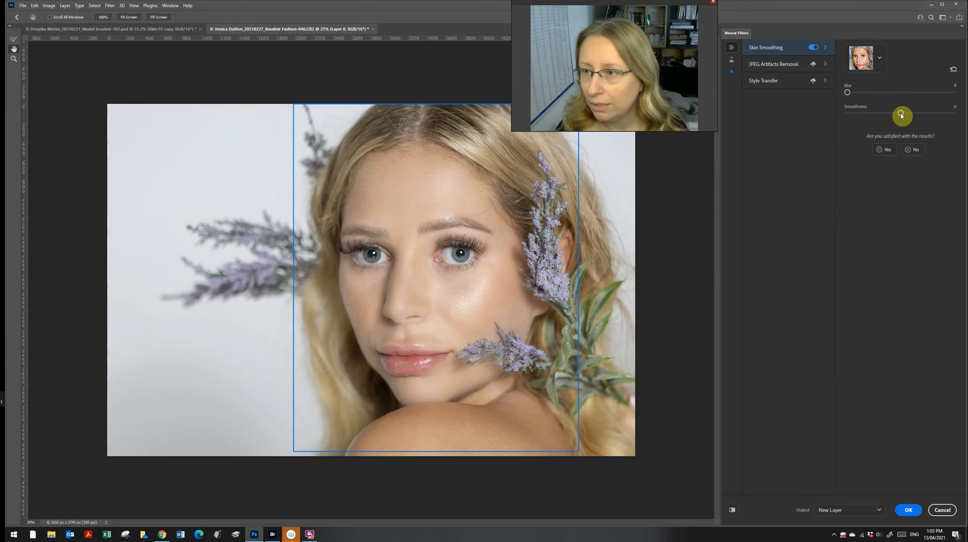
drag(900, 113, 876, 112)
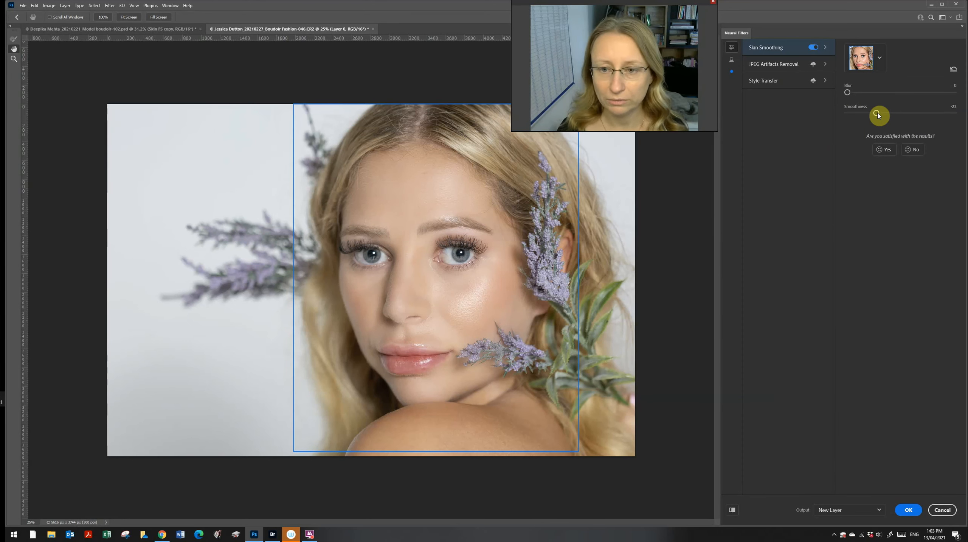
click(909, 509)
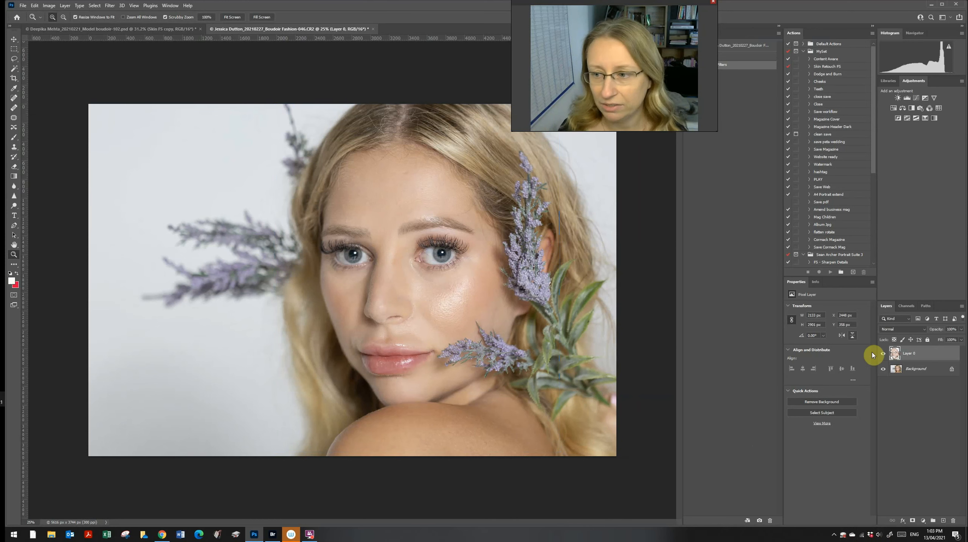
Compare the portrait with and without the skin-smoothed layer by toggling its visibility.
click(884, 354)
click(884, 354)
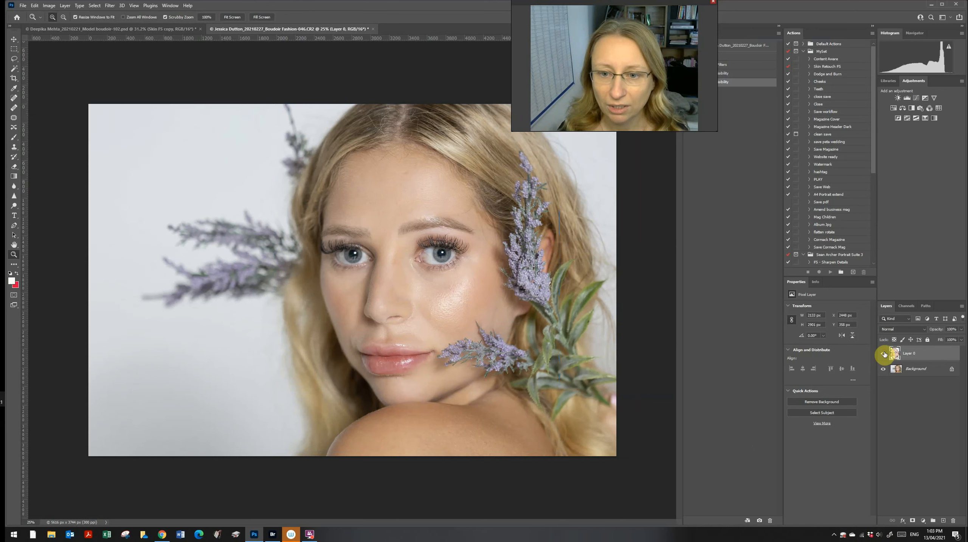
click(885, 354)
click(884, 354)
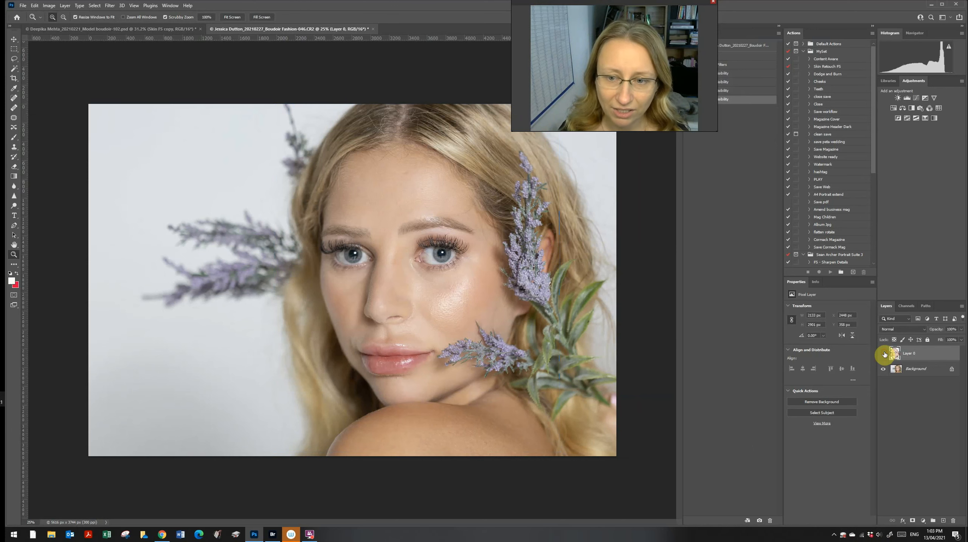
click(884, 354)
click(885, 354)
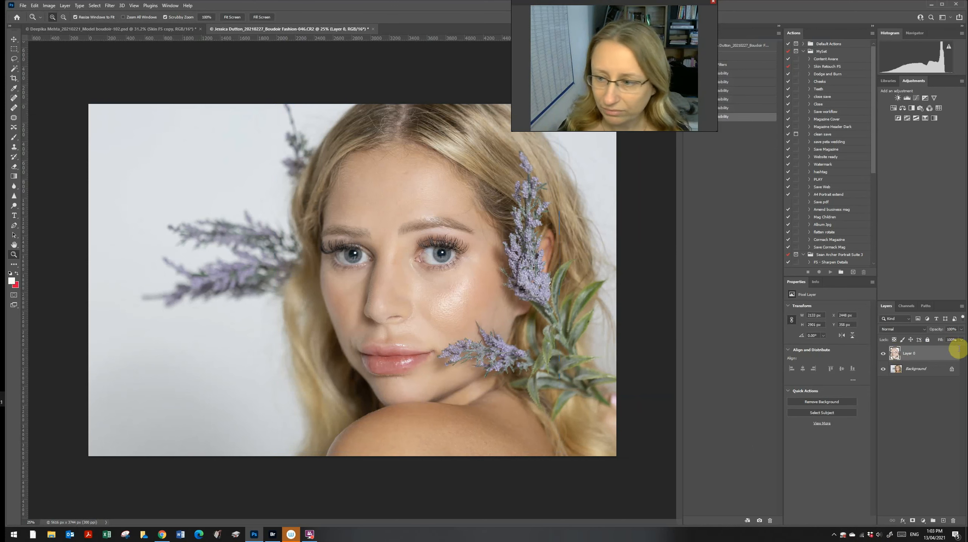
Add a layer mask to the smoothed layer and set up a black brush at size 600 for it.
click(913, 526)
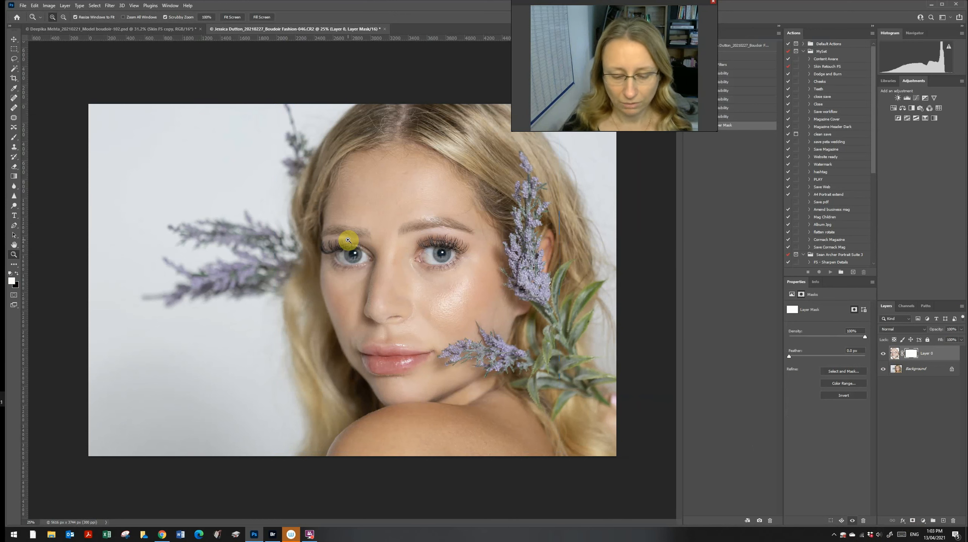
key(b)
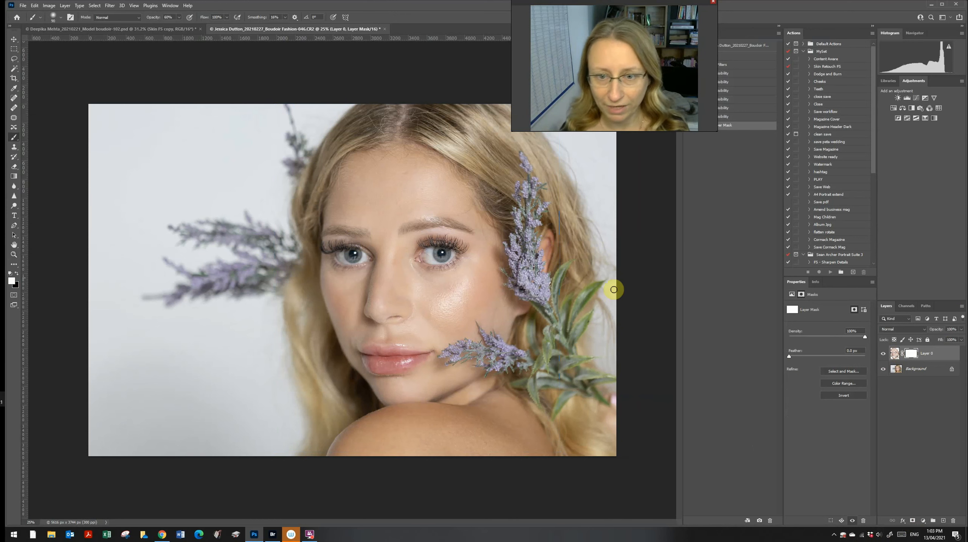
key(bracketright)
key(bracketright)
key(bracketright)
key(bracketright)
key(bracketright)
key(bracketright)
key(bracketright)
key(bracketright)
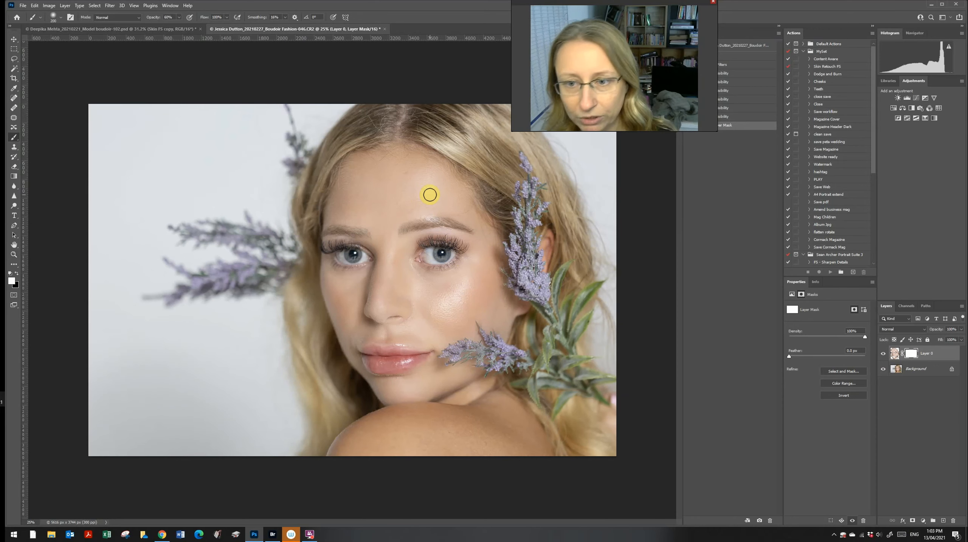
key(bracketright)
key(bracketright)
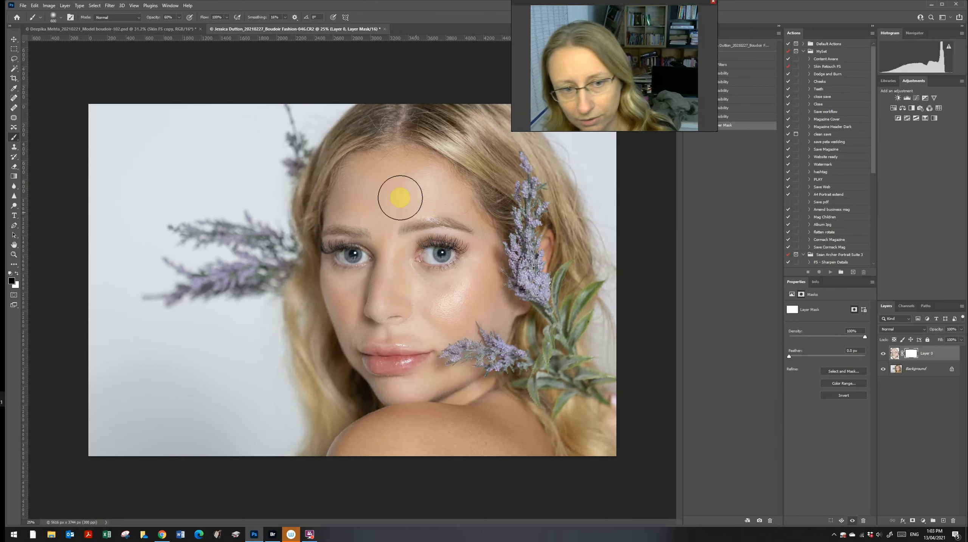
key(x)
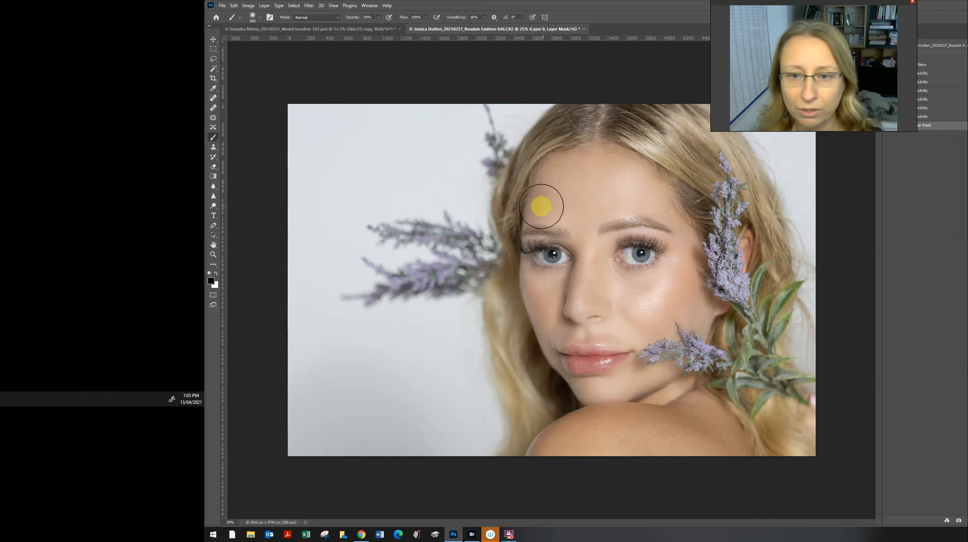
Paint black on the layer mask at 60% opacity over the forehead, nose, cheek and chin to reduce the smoothing.
drag(672, 178, 651, 156)
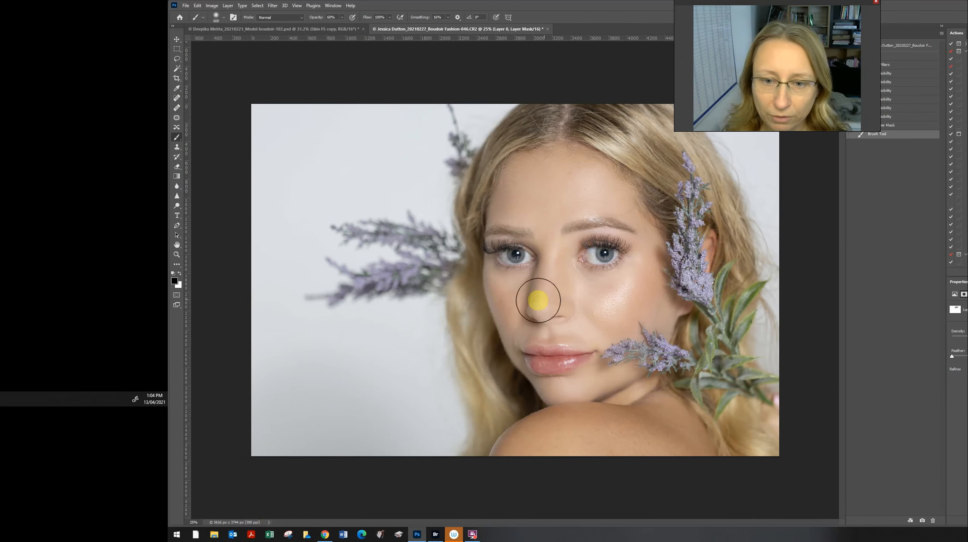
drag(525, 257, 540, 343)
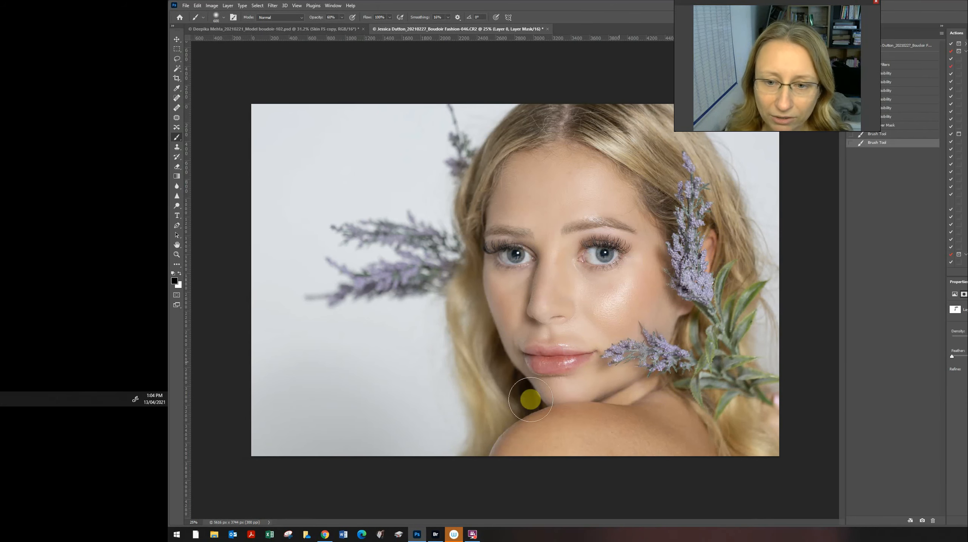
drag(641, 385, 647, 397)
drag(684, 321, 609, 377)
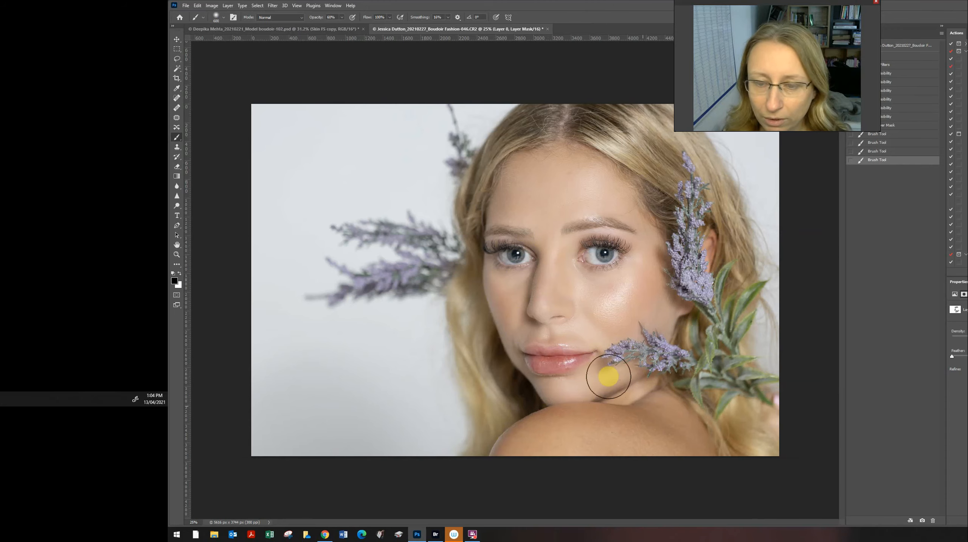
drag(568, 228, 551, 311)
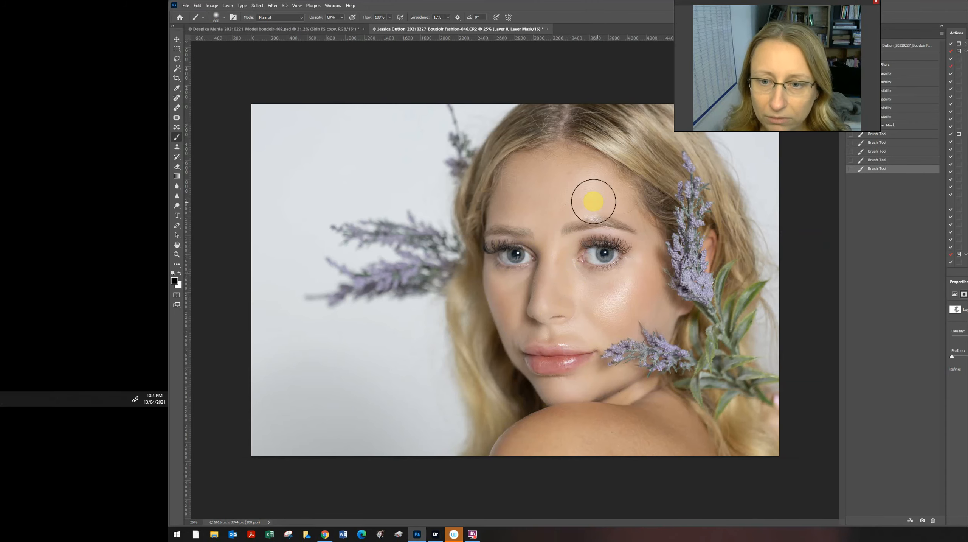
drag(592, 199, 657, 202)
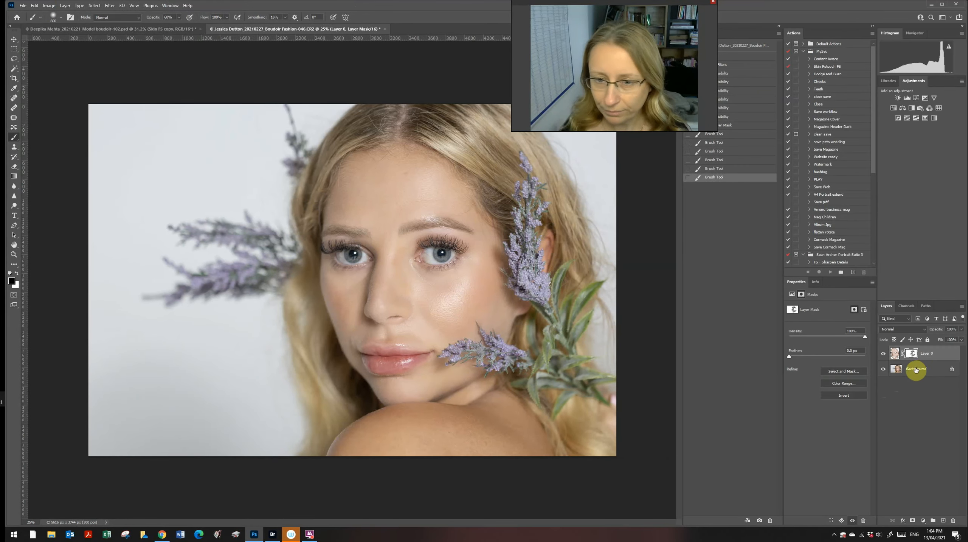
Compare the portrait with and without the masked smoothing layer by toggling its visibility.
click(883, 355)
click(882, 356)
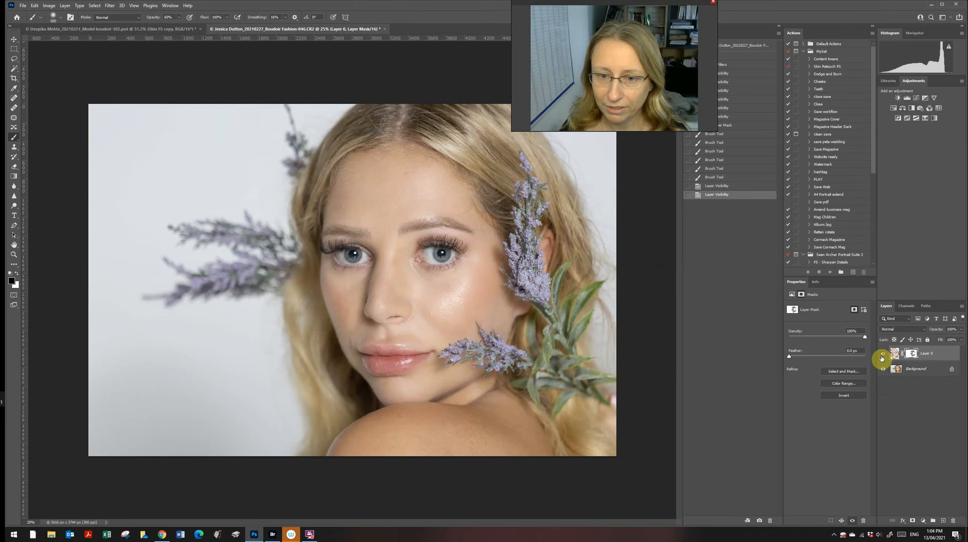
click(883, 356)
click(883, 356)
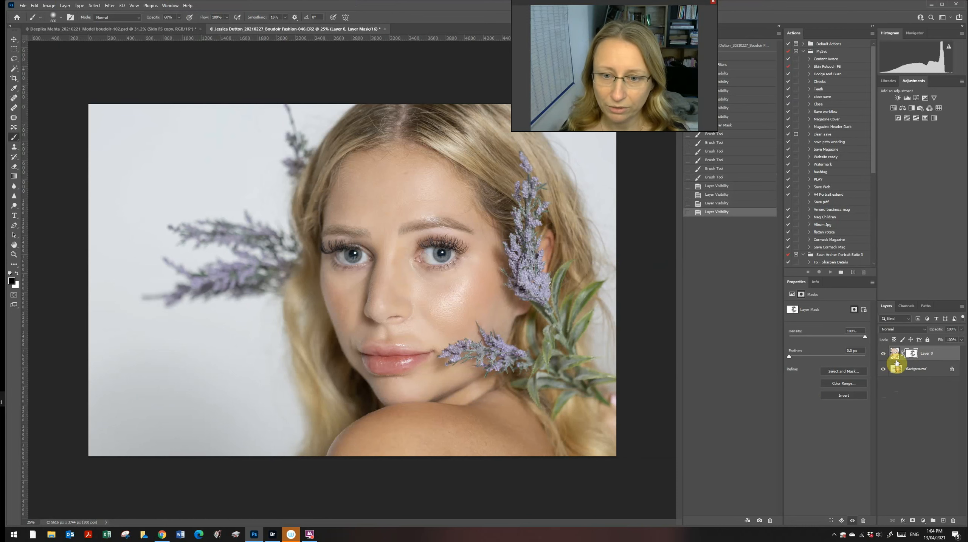
Mask the smoothing off the nose, lips and eyes with a smaller black brush and check the layer against the original.
key(bracketleft)
key(bracketleft)
key(bracketleft)
key(bracketleft)
key(bracketleft)
key(bracketleft)
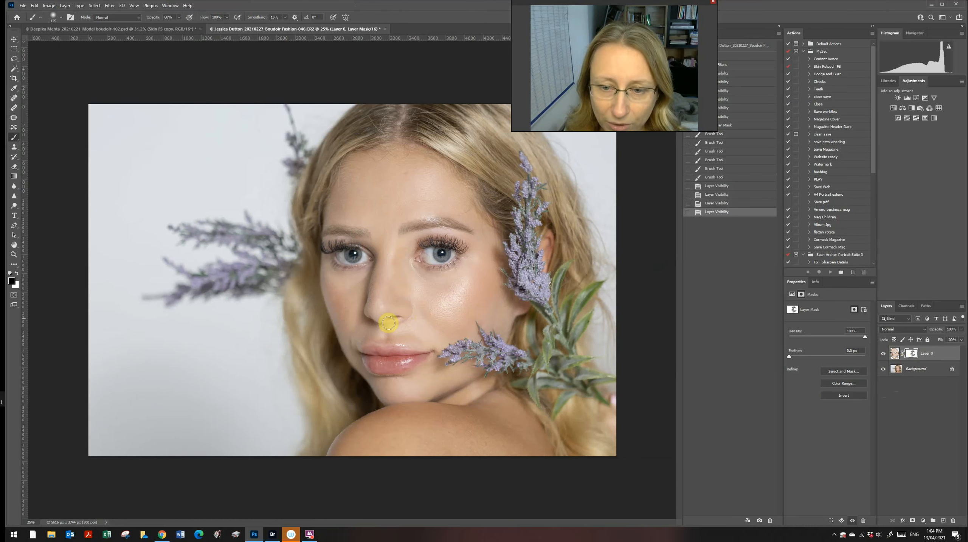
drag(407, 303, 386, 328)
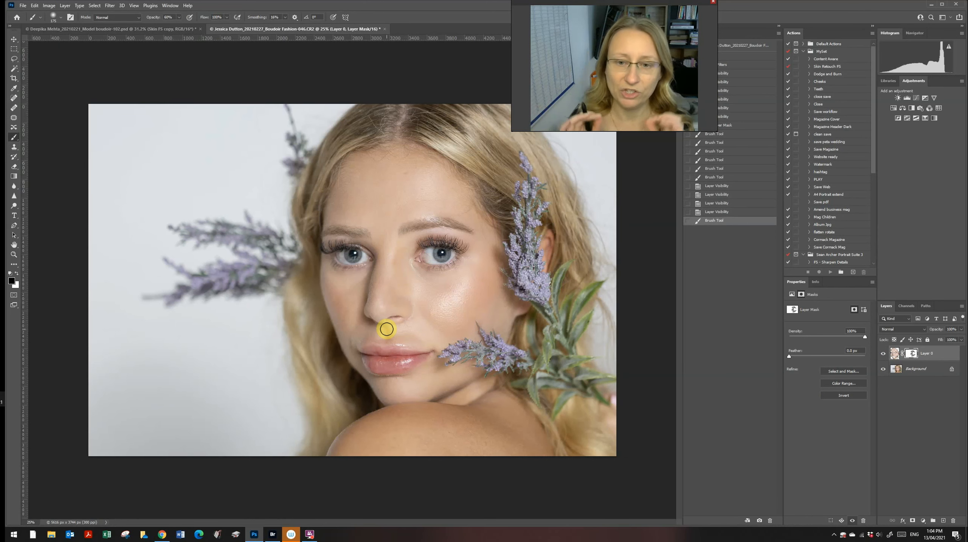
mouse_move(380, 368)
mouse_down()
mouse_move(372, 351)
mouse_move(383, 364)
mouse_move(367, 363)
mouse_up()
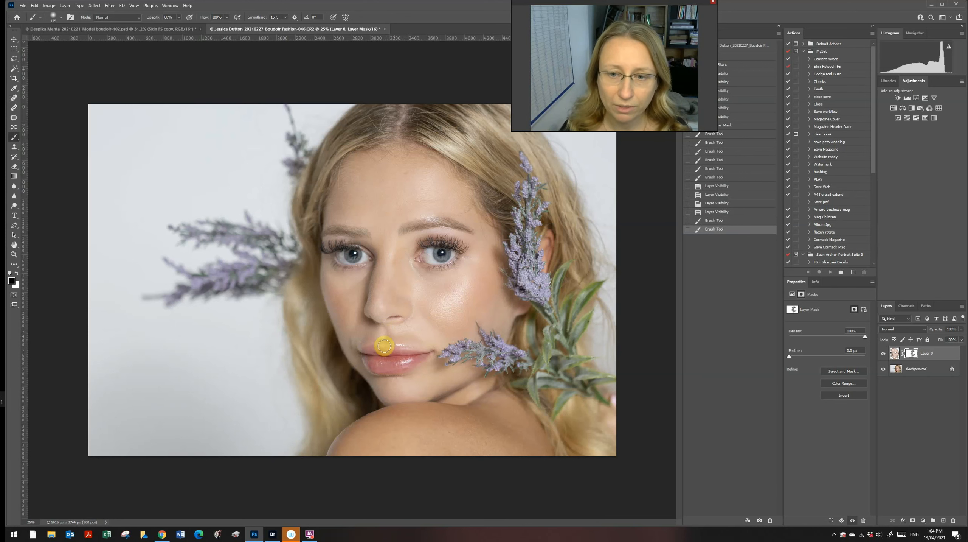
click(455, 255)
drag(363, 253, 335, 243)
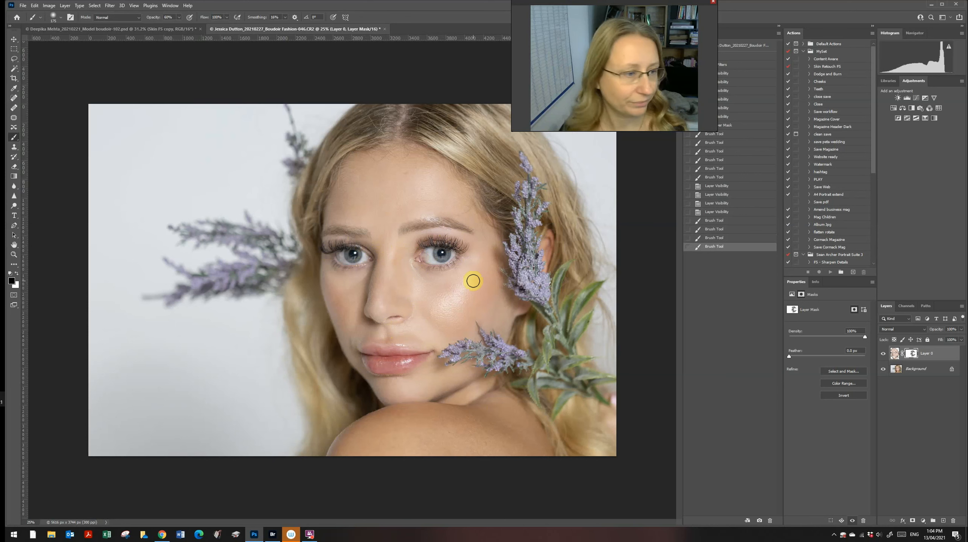
click(883, 354)
click(883, 354)
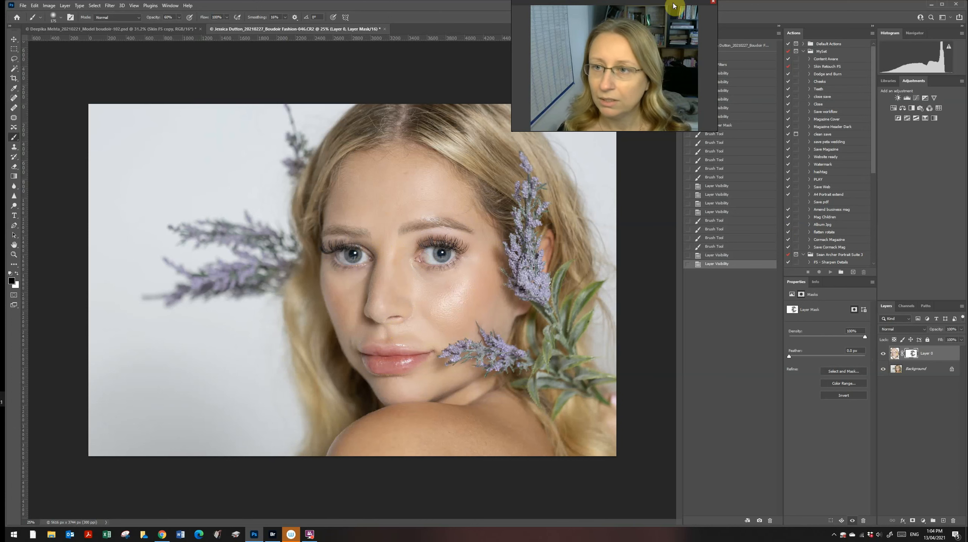
Run the Skin Retouch FS action on the portrait.
drag(667, 3, 613, 4)
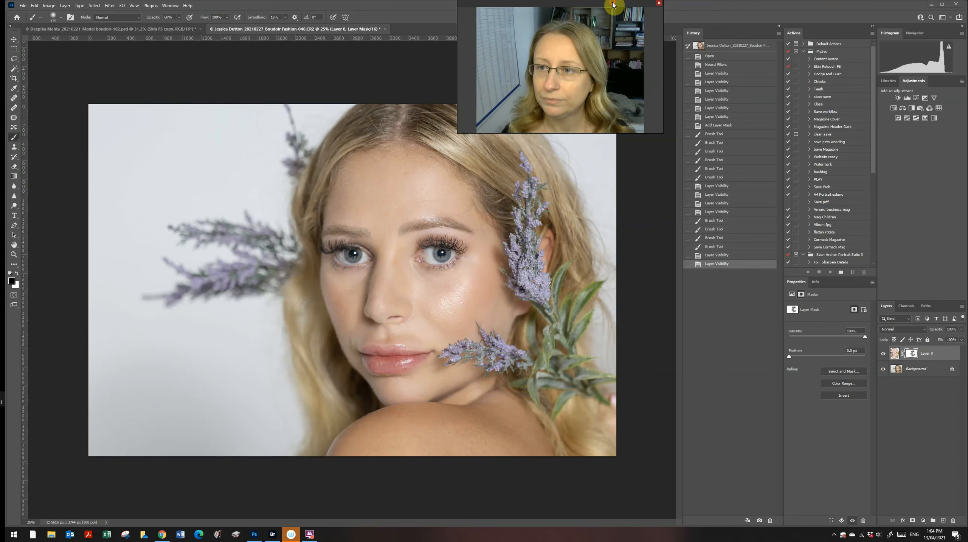
click(823, 67)
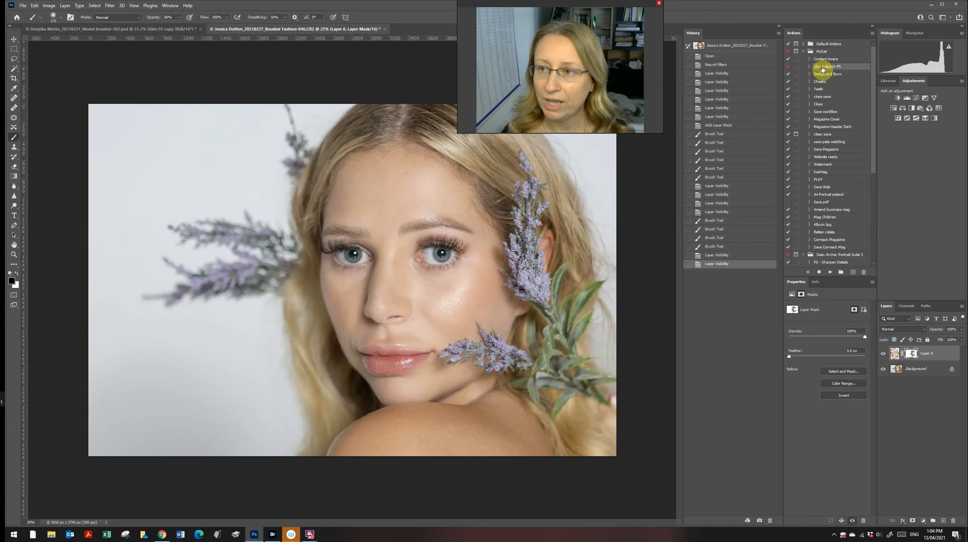
click(830, 272)
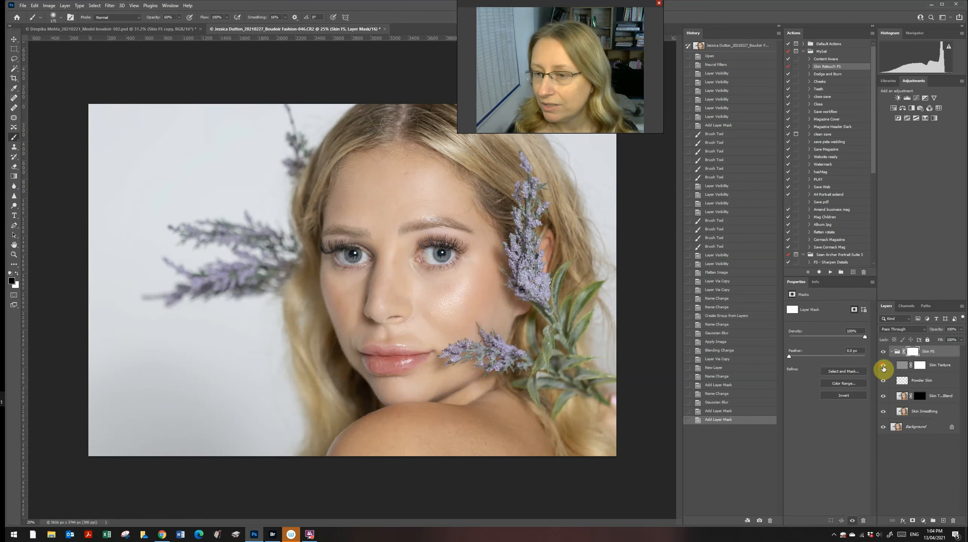
Hide the Skin Texture layer and paint white on the Skin Tone Blend mask over the forehead, cheek and shoulder.
click(884, 367)
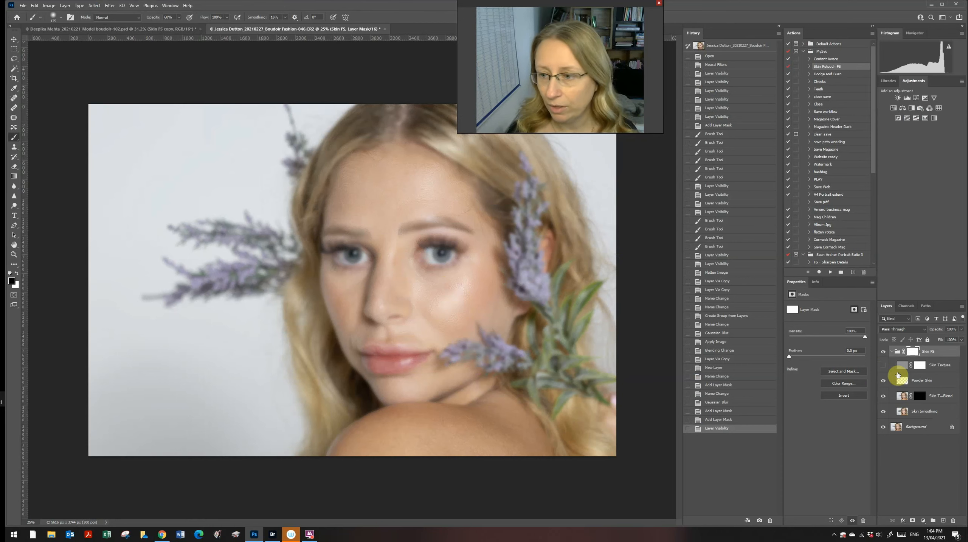
click(937, 399)
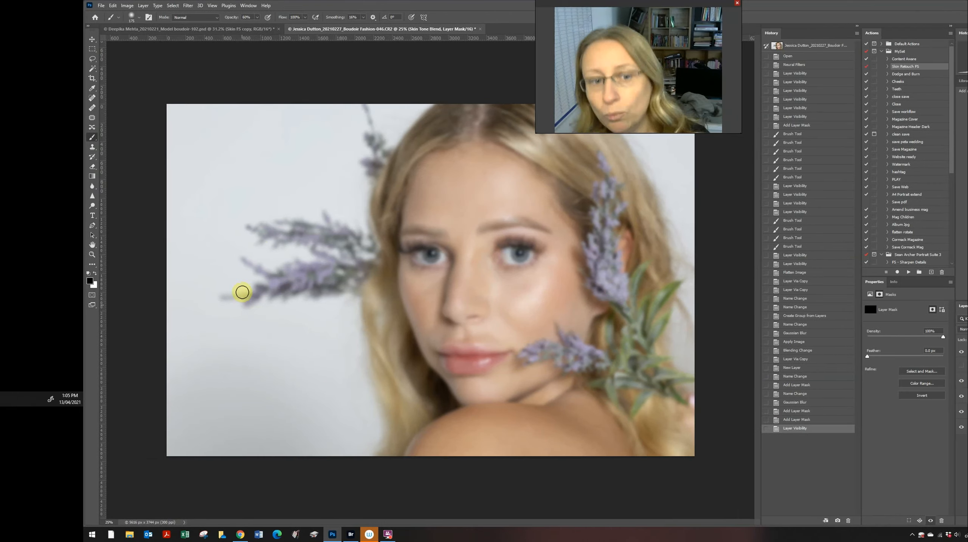
key(x)
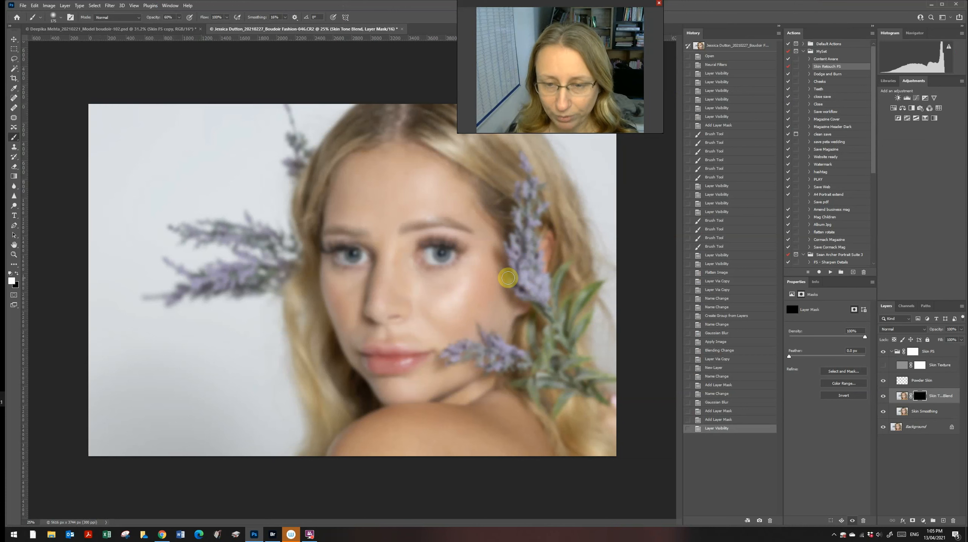
drag(413, 199, 404, 205)
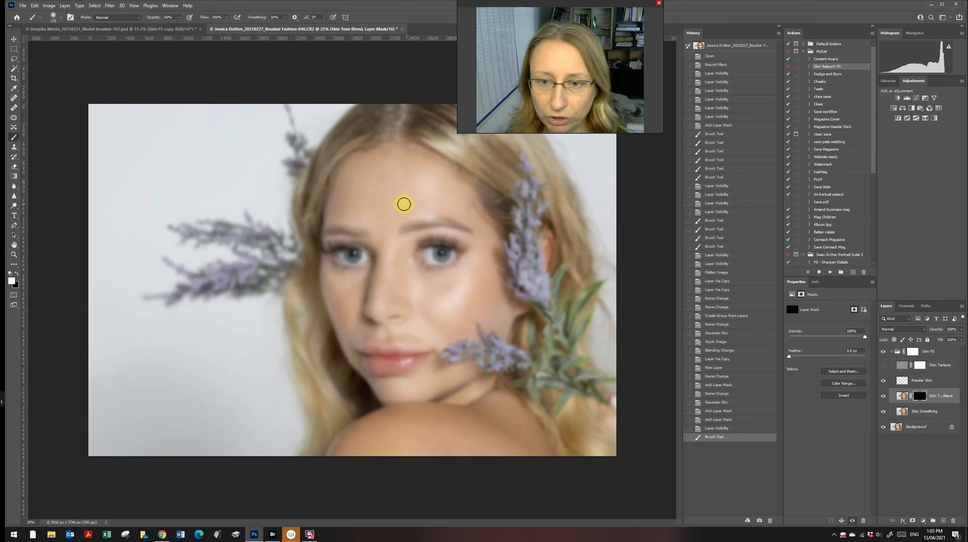
key(bracketright)
key(bracketright)
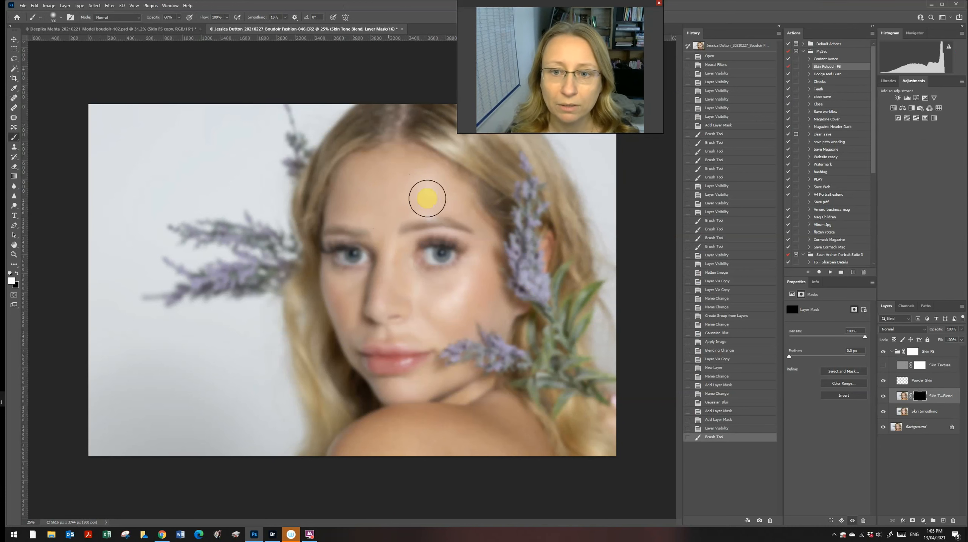
drag(471, 194, 475, 207)
mouse_move(405, 298)
mouse_down()
mouse_move(373, 296)
mouse_move(393, 309)
mouse_move(376, 313)
mouse_move(477, 307)
mouse_up()
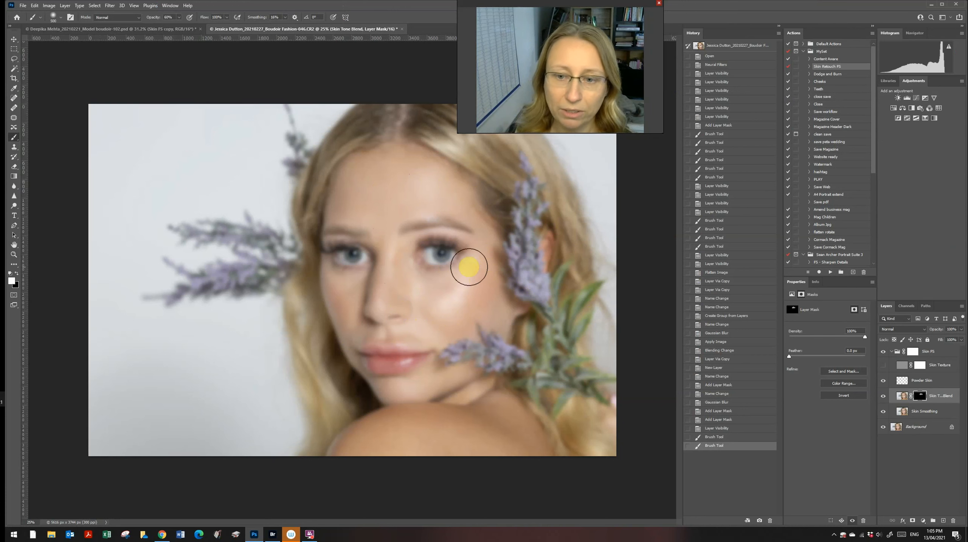
mouse_move(344, 457)
mouse_down()
mouse_move(414, 435)
mouse_move(480, 449)
mouse_move(471, 432)
mouse_move(520, 433)
mouse_up()
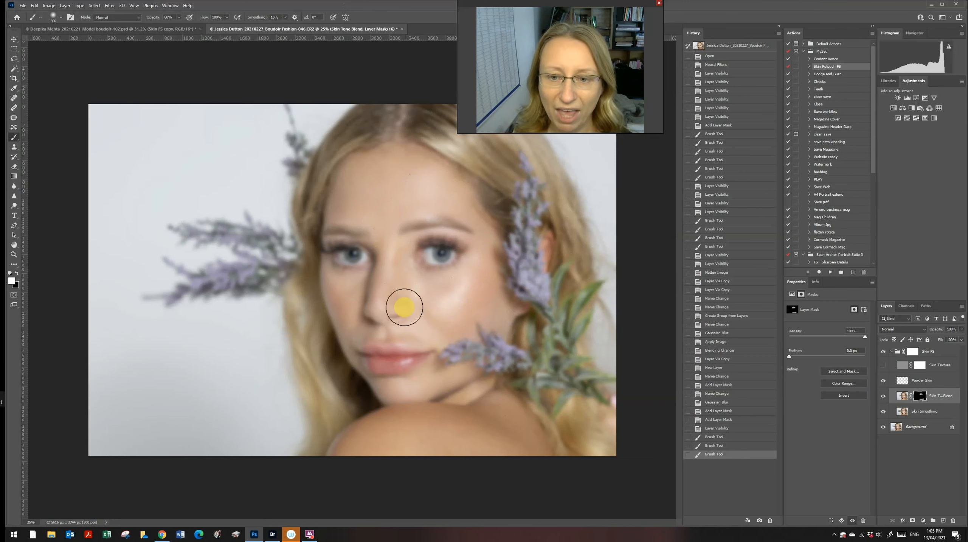
Paint white on the Skin Tone Blend mask with a smaller brush over the cheeks, nose, forehead and chin.
key(bracketleft)
key(bracketleft)
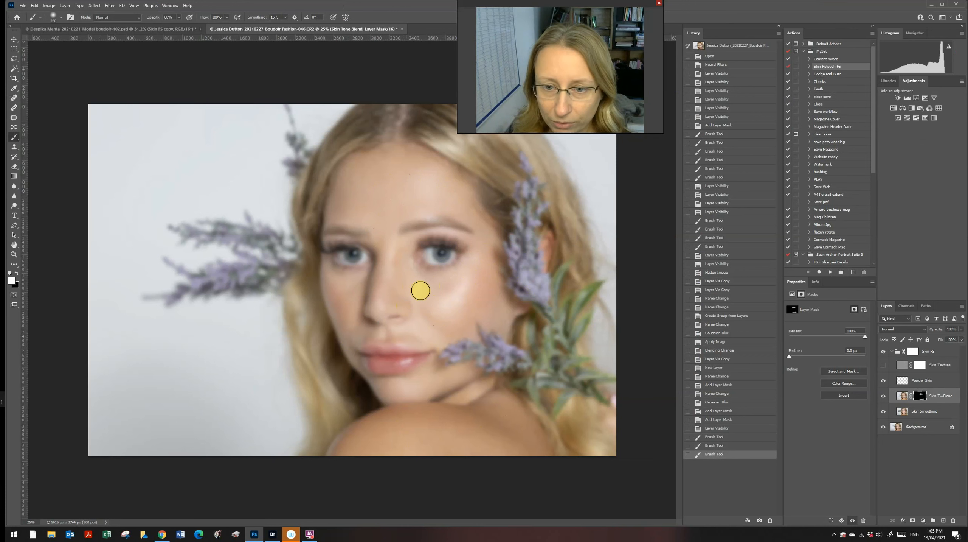
mouse_move(402, 277)
mouse_down()
mouse_move(445, 265)
mouse_move(507, 292)
mouse_up()
mouse_move(507, 293)
mouse_down()
mouse_move(496, 319)
mouse_move(506, 302)
mouse_move(458, 326)
mouse_move(402, 327)
mouse_move(412, 322)
mouse_move(351, 292)
mouse_move(355, 278)
mouse_move(352, 288)
mouse_move(363, 286)
mouse_move(351, 334)
mouse_move(378, 331)
mouse_move(343, 324)
mouse_up()
mouse_move(384, 237)
mouse_down()
mouse_move(428, 216)
mouse_move(443, 158)
mouse_up()
mouse_move(389, 403)
mouse_down()
mouse_move(428, 392)
mouse_move(381, 386)
mouse_move(456, 378)
mouse_up()
Blend the shoulder skin on the Skin Tone Blend mask with a larger brush and show the Skin Texture layer again.
key(bracketright)
key(bracketright)
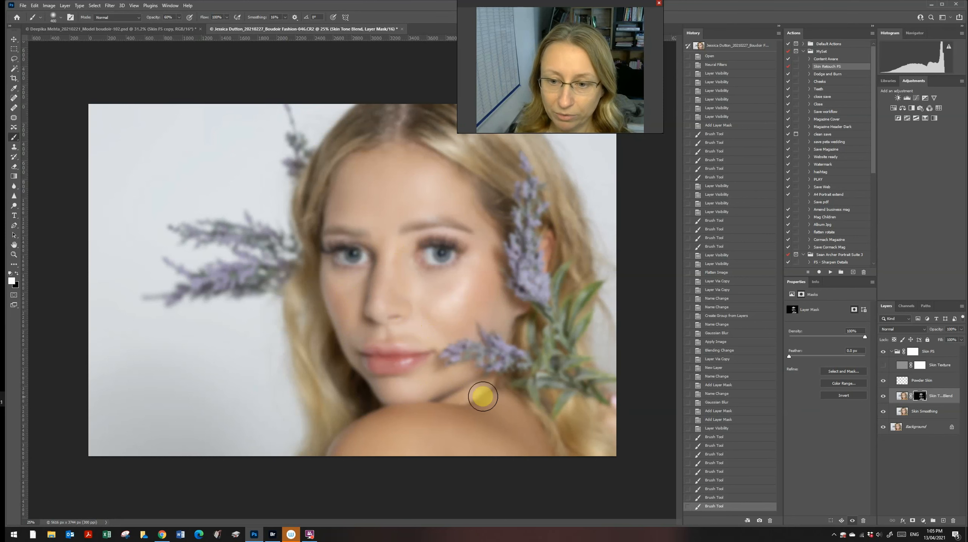
mouse_move(373, 447)
mouse_down()
mouse_move(505, 432)
mouse_move(532, 443)
mouse_up()
click(883, 365)
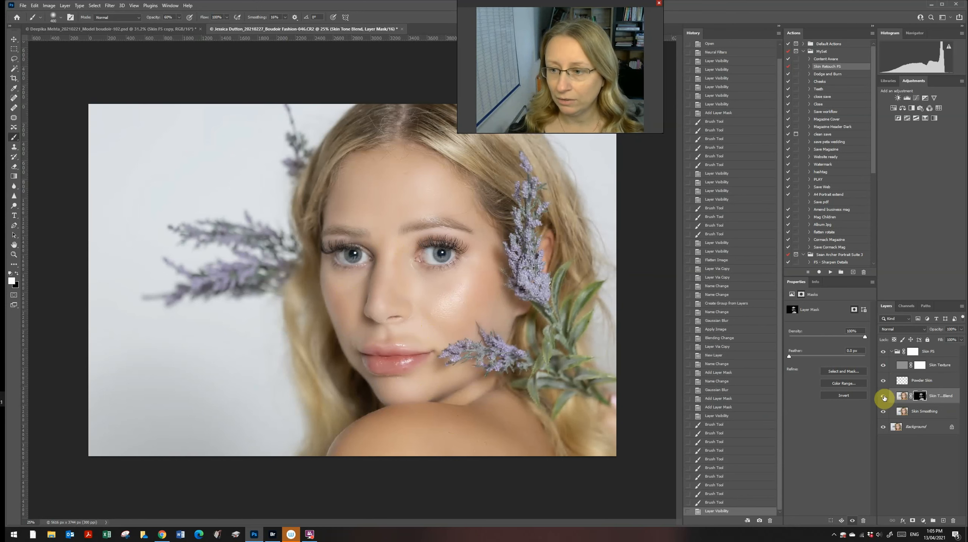
Compare the portrait with and without the Skin Tone Blend layer, leaving the layer visible.
click(884, 396)
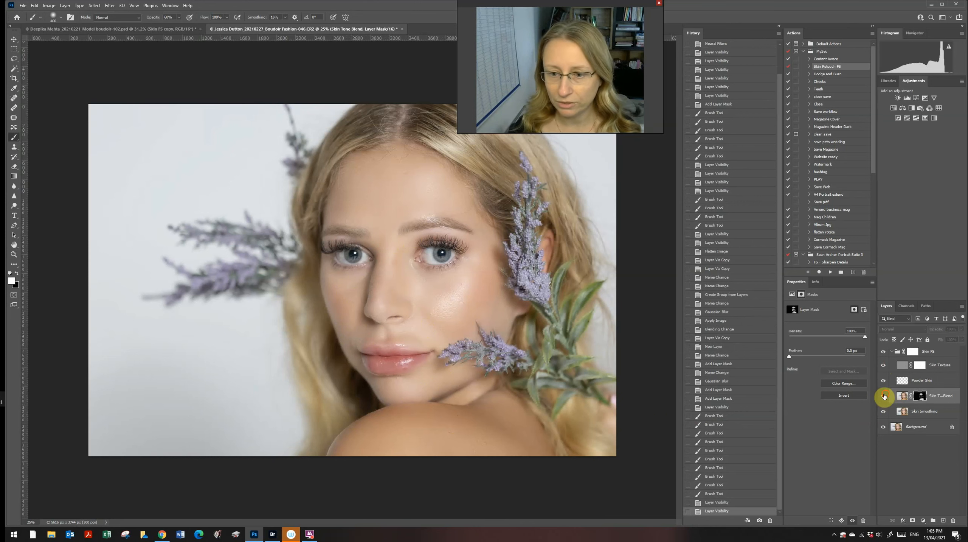
click(884, 397)
click(883, 397)
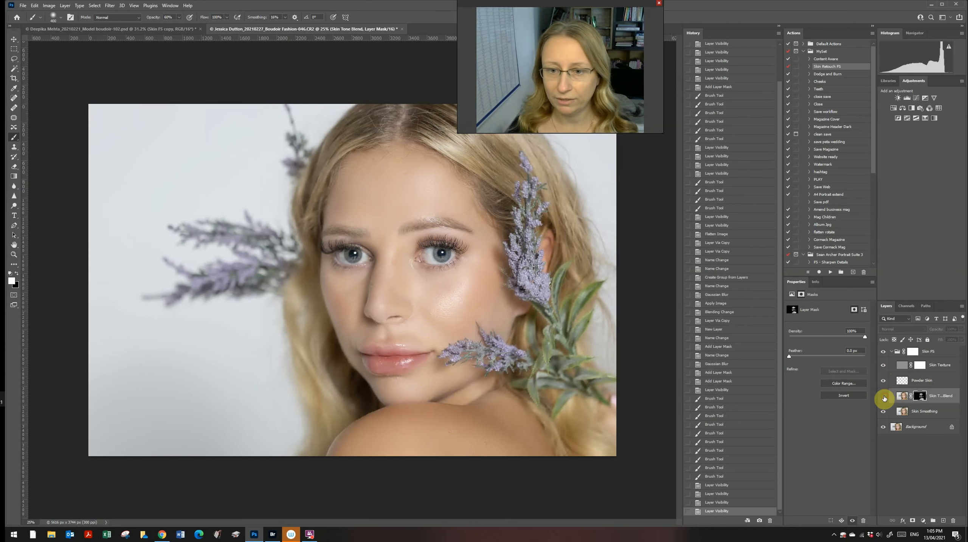
click(884, 397)
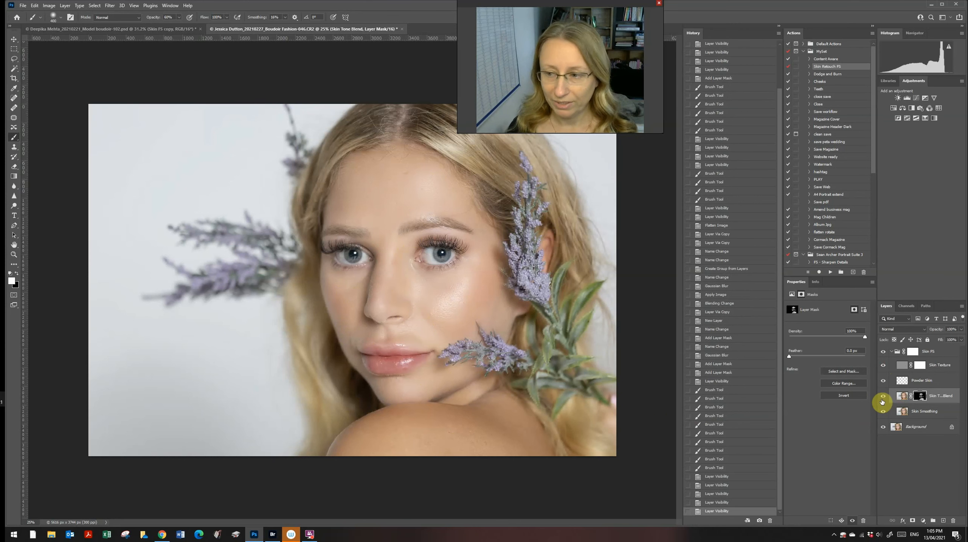
click(883, 397)
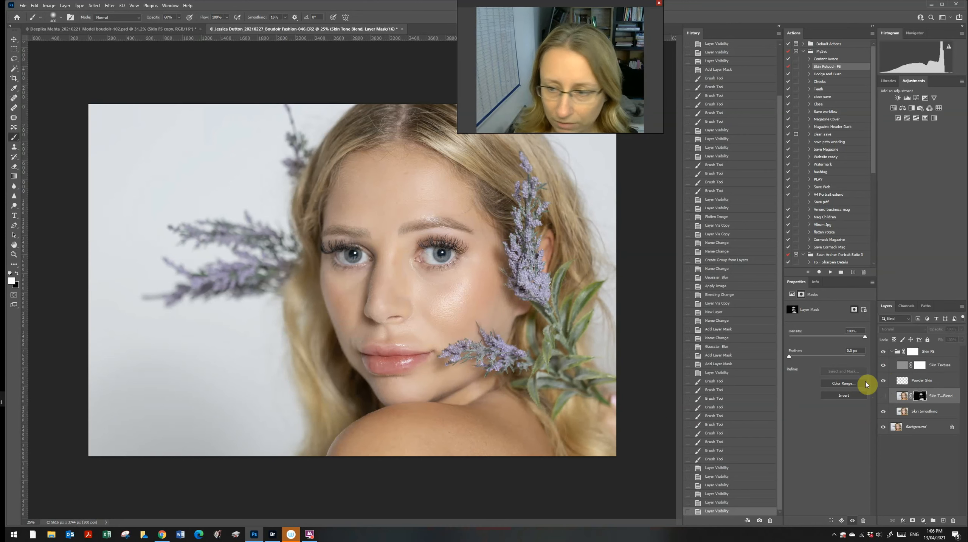
click(882, 396)
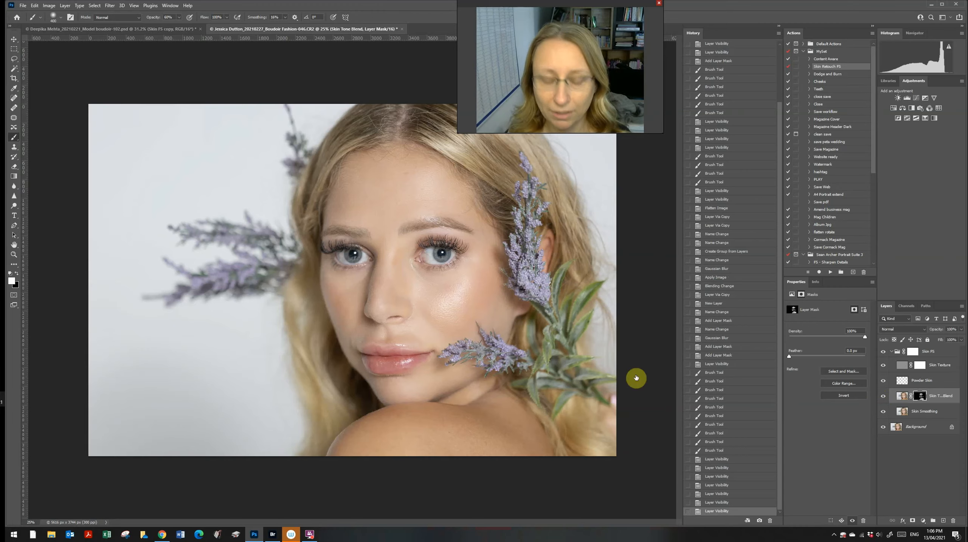
On the Skin Texture layer, remove the fine stray hairs along the forehead's left hairline with the Healing Brush.
key(z)
drag(433, 198, 453, 231)
click(903, 370)
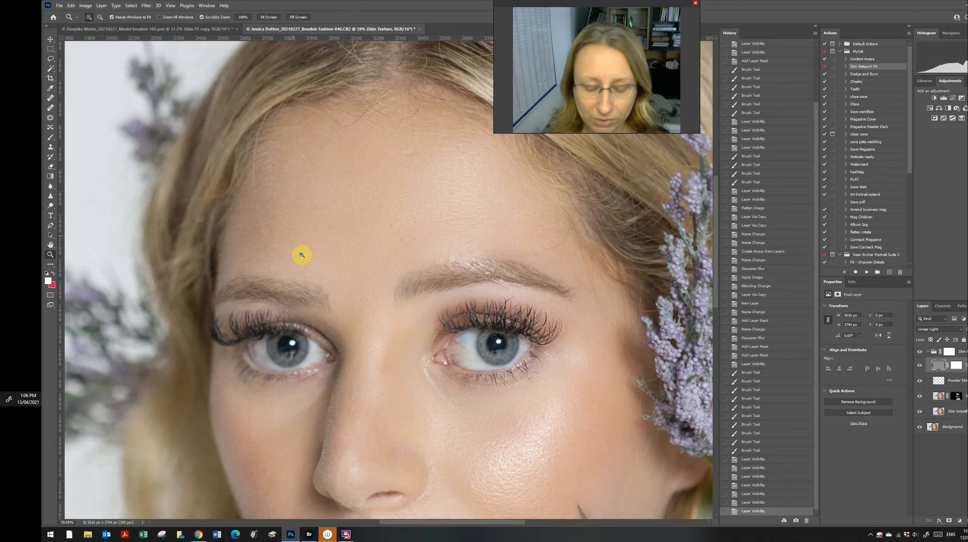
key(j)
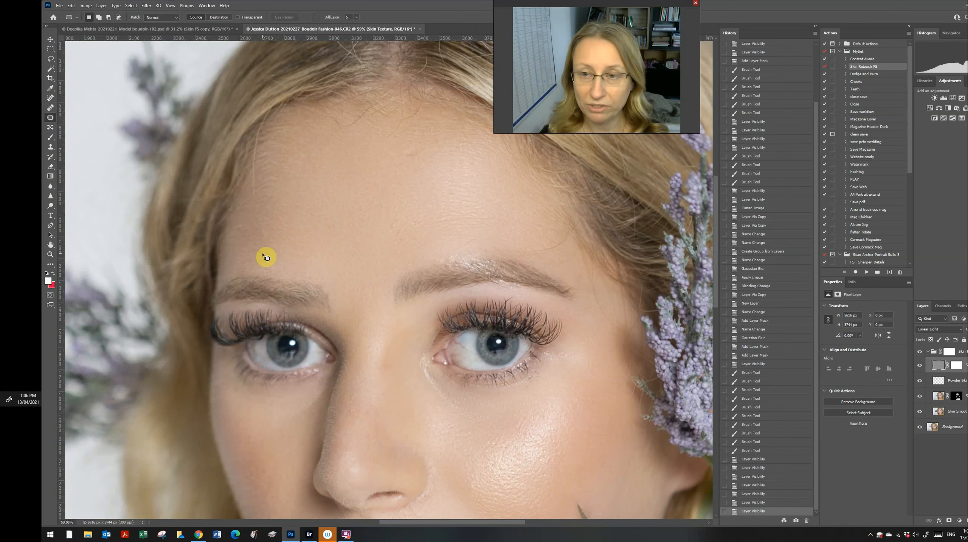
key(shift+j)
key(shift+j)
key(shift+j)
key(shift+j)
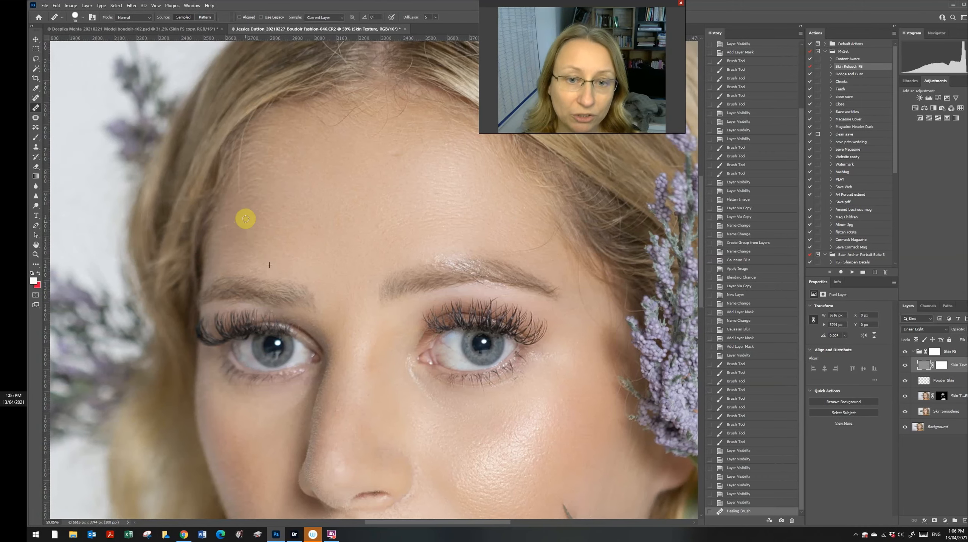
drag(244, 219, 239, 179)
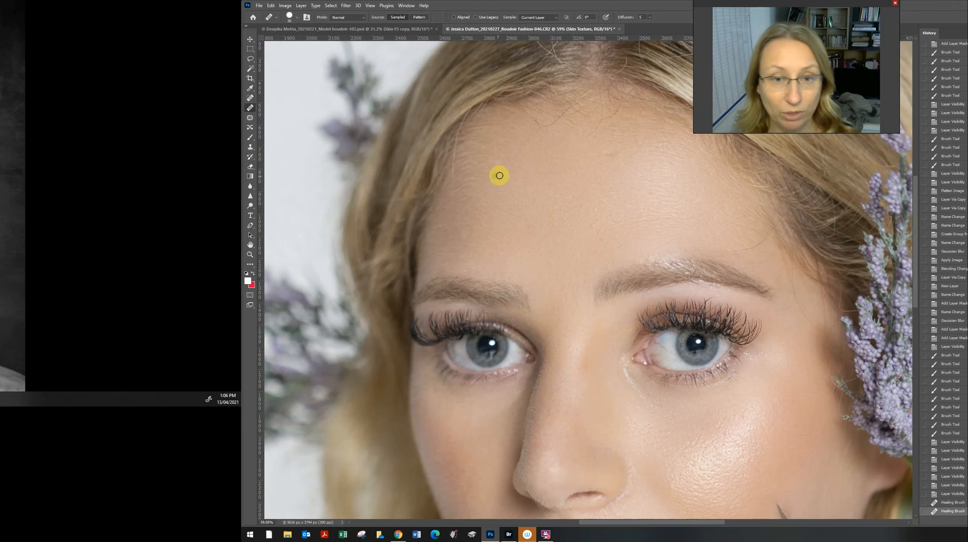
drag(459, 188, 452, 170)
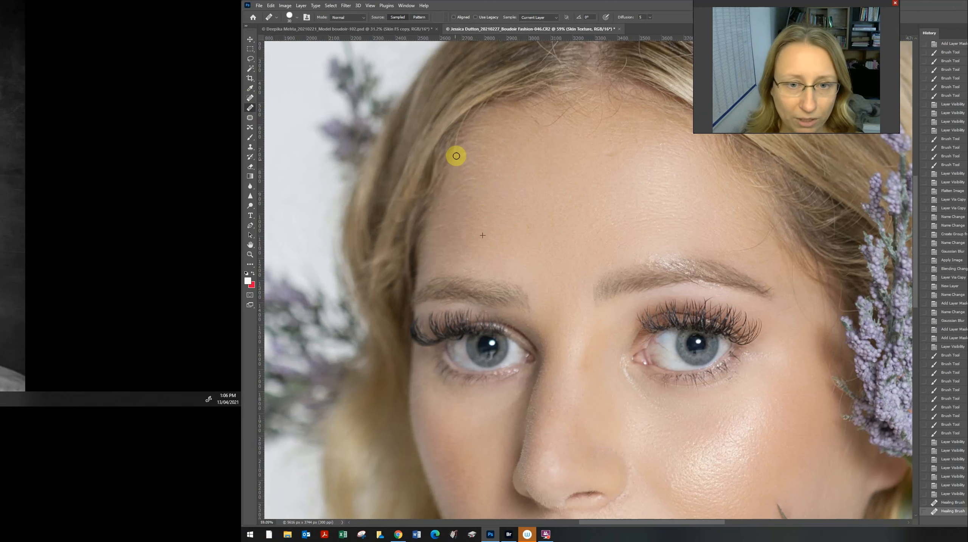
Heal the remaining hairs at the upper hairline and the small blemish in the middle of the forehead.
mouse_move(458, 137)
mouse_down()
mouse_move(468, 115)
mouse_move(562, 127)
mouse_move(535, 120)
mouse_move(553, 124)
mouse_move(569, 108)
mouse_move(543, 113)
mouse_move(571, 114)
mouse_move(539, 127)
mouse_move(531, 106)
mouse_move(574, 90)
mouse_move(534, 105)
mouse_move(561, 98)
mouse_move(555, 115)
mouse_move(563, 101)
mouse_move(590, 134)
mouse_move(599, 121)
mouse_move(616, 153)
mouse_move(608, 156)
mouse_move(651, 216)
mouse_move(578, 166)
mouse_move(589, 205)
mouse_move(597, 198)
mouse_move(587, 170)
mouse_move(617, 153)
mouse_move(600, 153)
mouse_move(625, 158)
mouse_move(593, 181)
mouse_move(604, 156)
mouse_up()
click(626, 158)
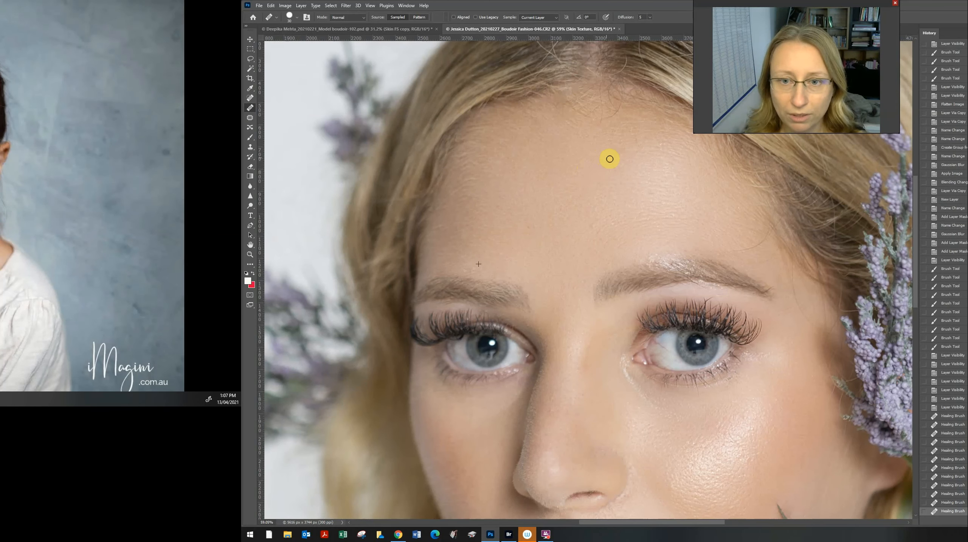
click(594, 168)
Heal the stray hairs above the eyebrow nearest the lavender and down the temple, undoing the last stroke.
click(735, 245)
key(x)
click(722, 244)
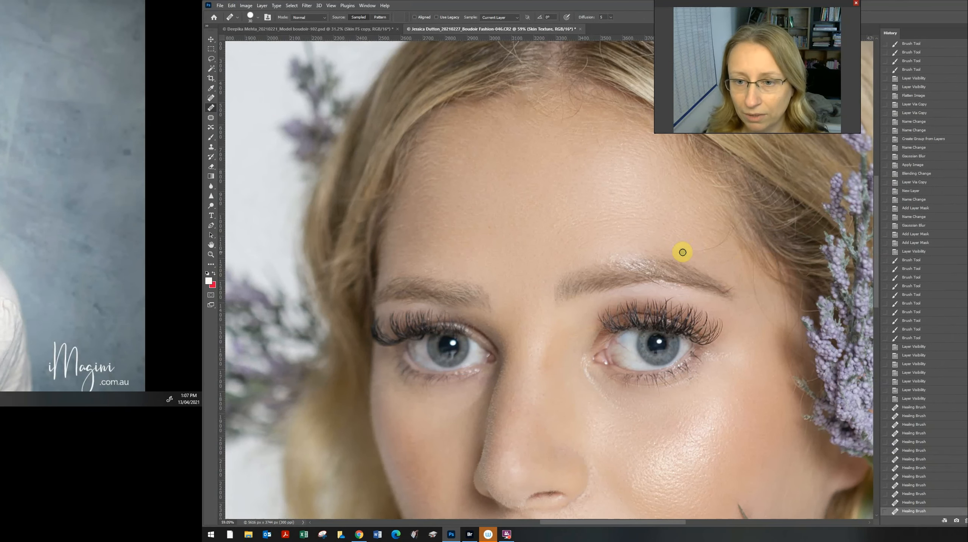
click(752, 247)
mouse_move(713, 247)
mouse_down()
mouse_move(706, 323)
mouse_move(714, 277)
mouse_move(739, 319)
mouse_up()
click(714, 262)
click(760, 269)
key(ctrl+z)
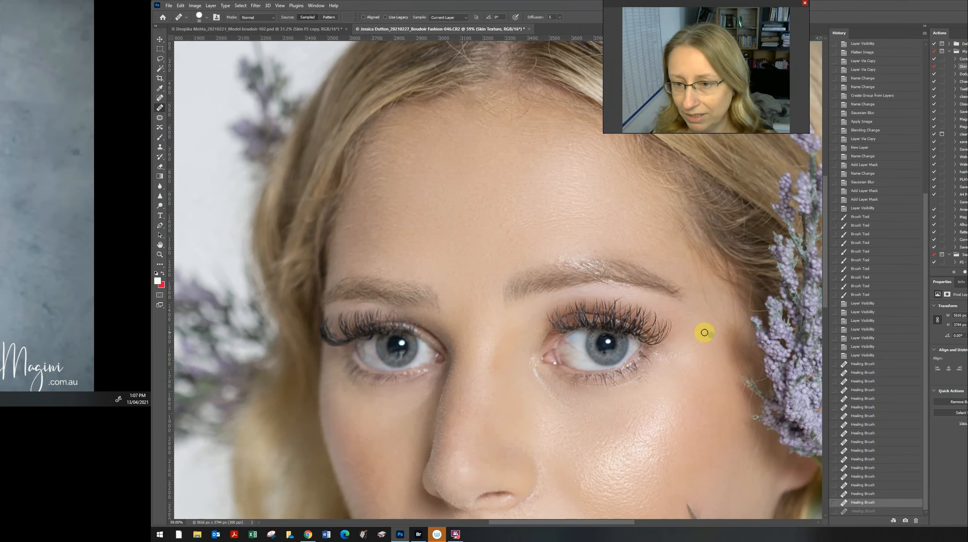
Sample clean skin beside the eye and heal the remaining hairs between the eyebrow tip and the temple.
alt+click(705, 332)
click(720, 318)
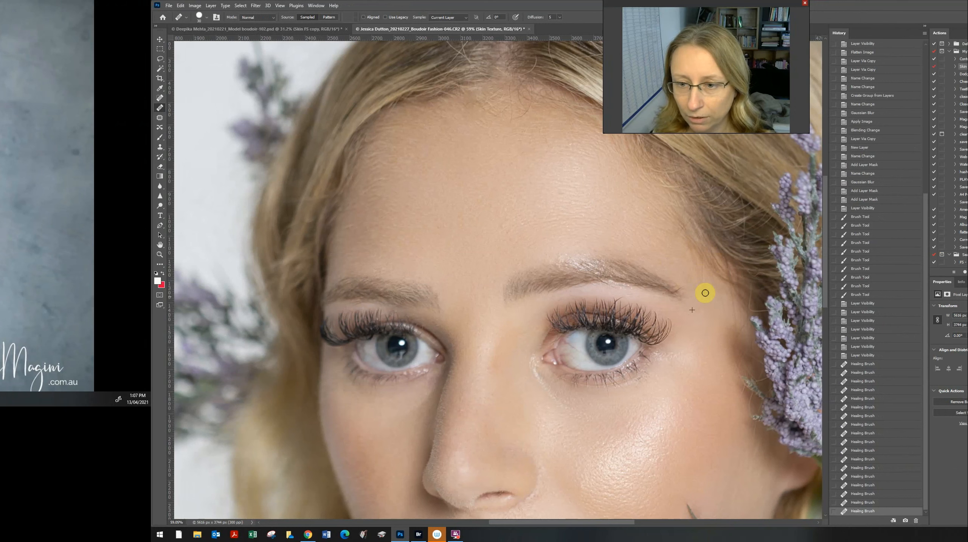
alt+click(709, 292)
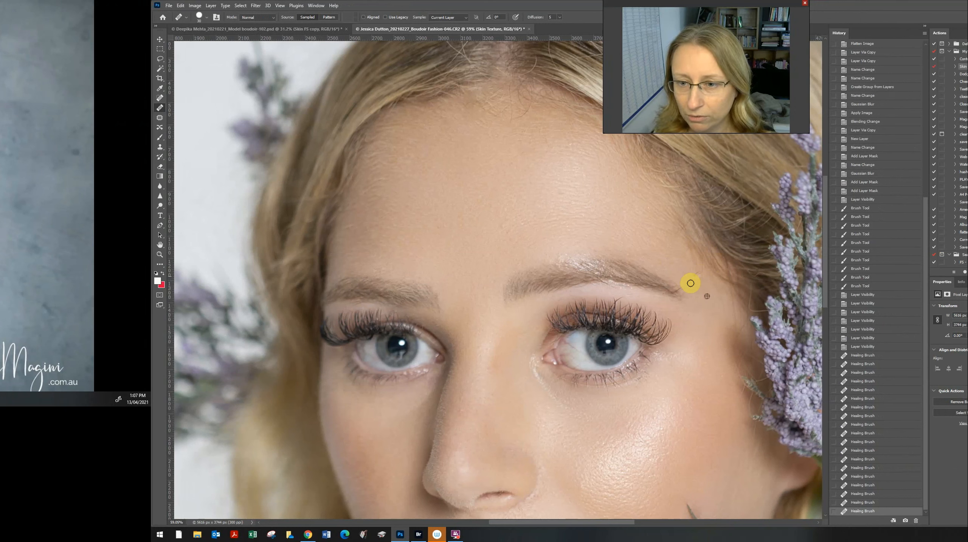
mouse_move(690, 281)
mouse_down()
mouse_move(710, 301)
mouse_move(716, 286)
mouse_move(724, 311)
mouse_up()
alt+click(705, 313)
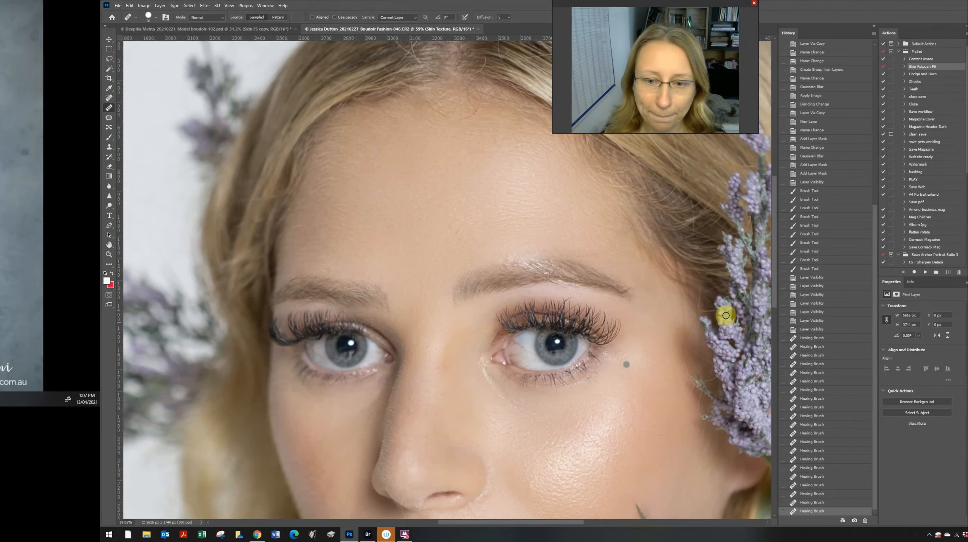
Hide the Skin Texture layer, select the Powder Skin layer, sample a skin colour and set the brush opacity to 30%.
scroll(681, 211, down, 5)
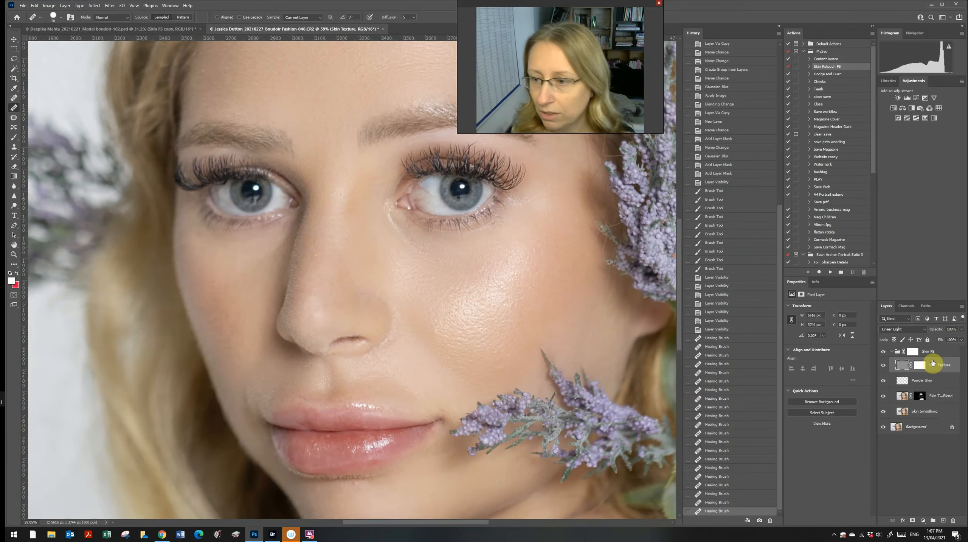
click(965, 367)
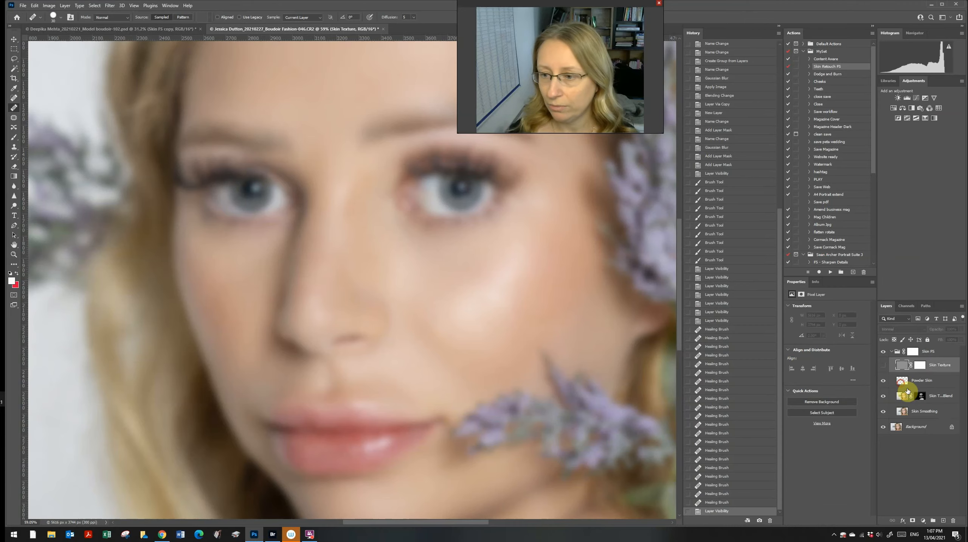
click(907, 385)
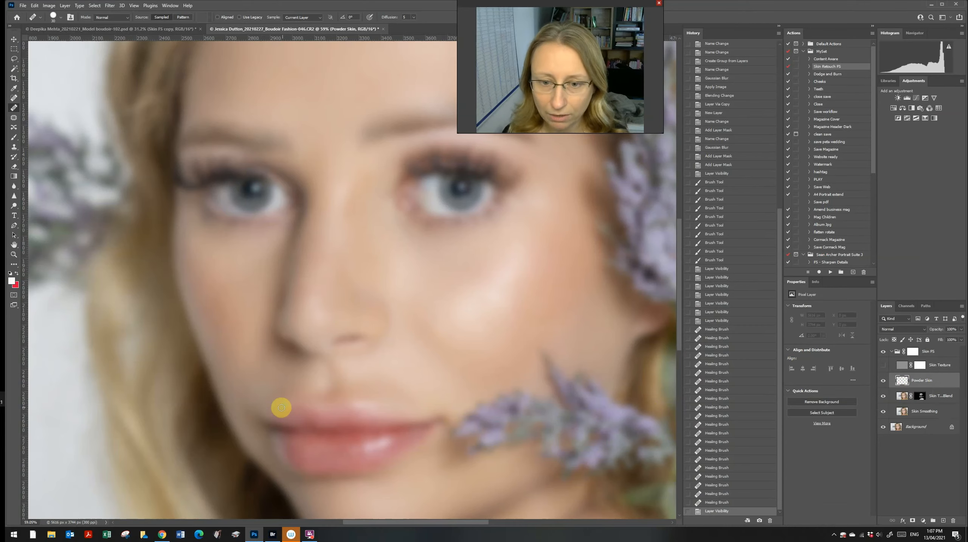
key(i)
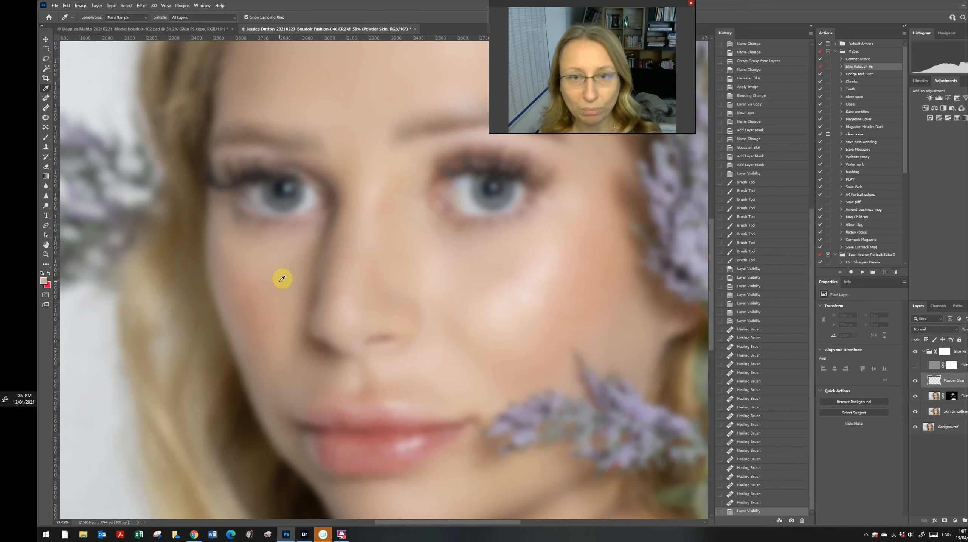
key(b)
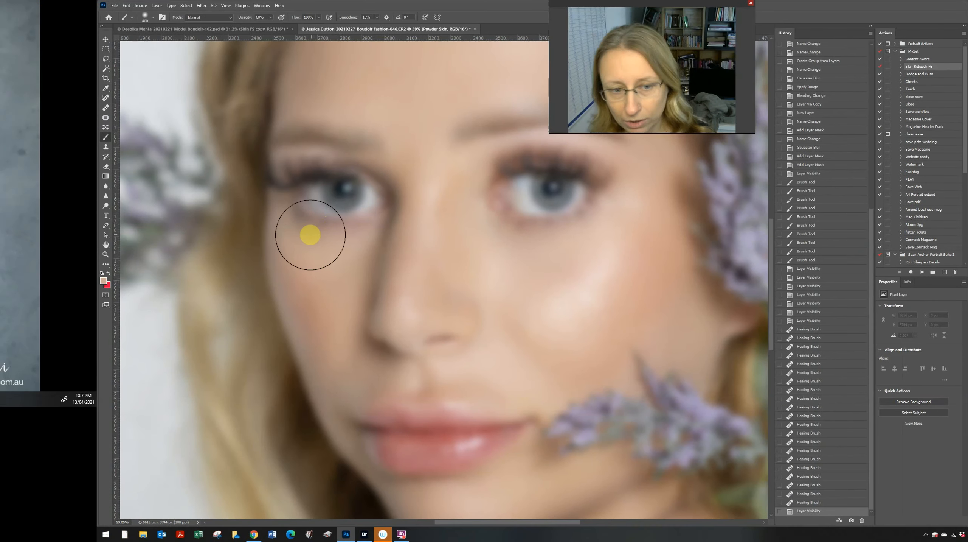
click(261, 18)
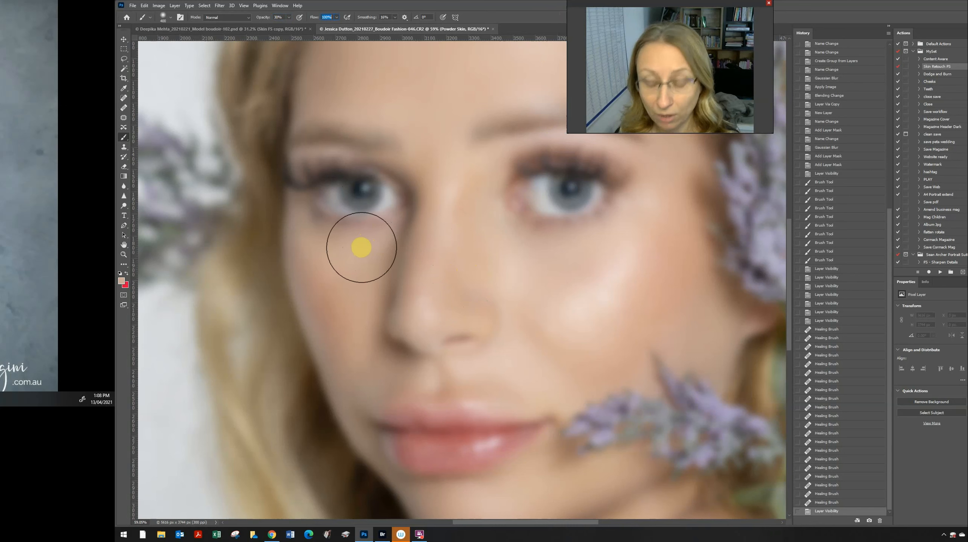
click(365, 245)
key([)
key([)
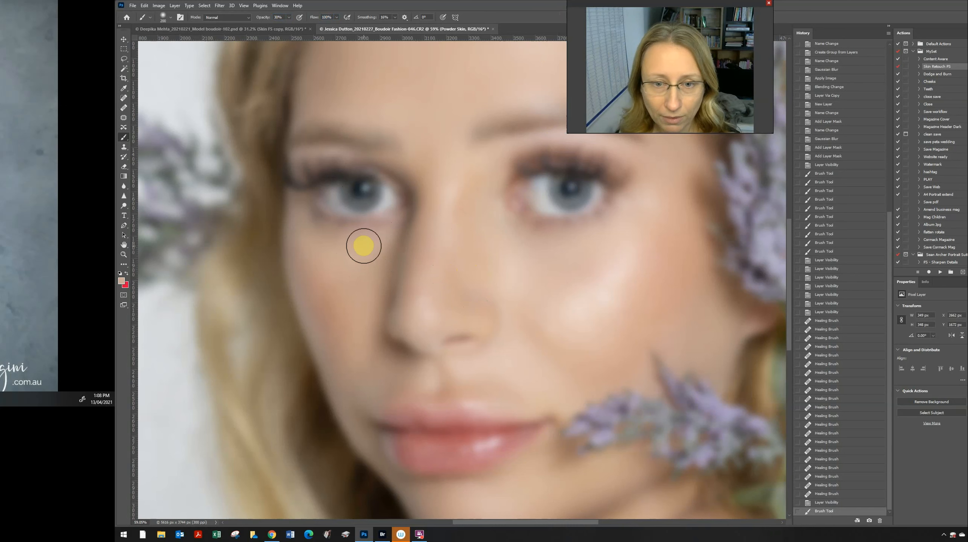
key(ctrl+z)
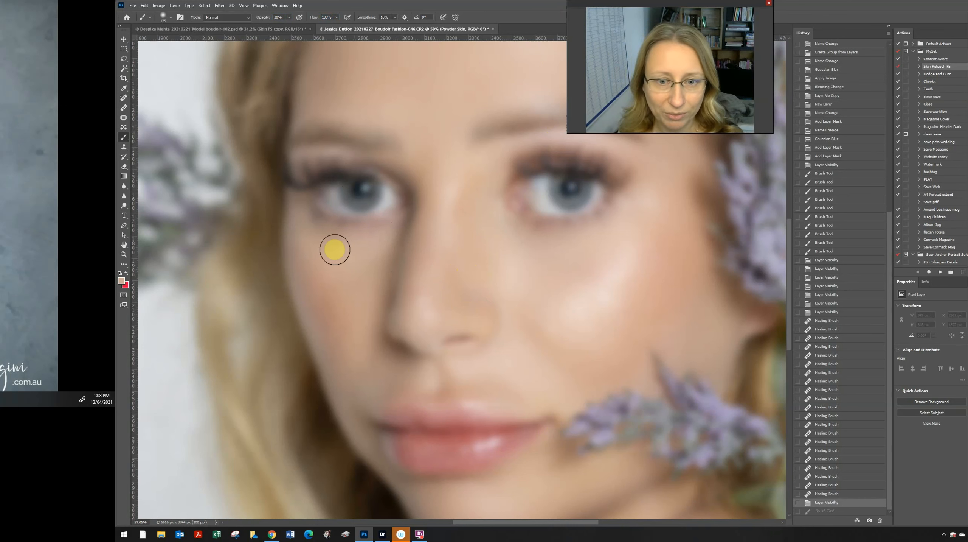
Enlarge the brush and paint the sampled skin tone on the Powder Skin layer under the eye farther from the lavender.
key(])
key(])
key(])
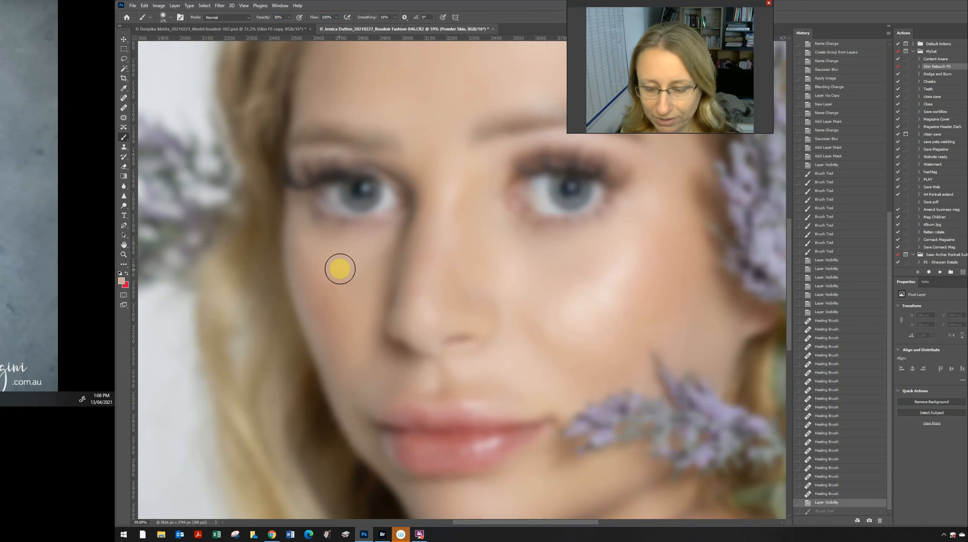
mouse_move(330, 252)
mouse_down()
mouse_move(364, 272)
mouse_move(371, 263)
mouse_move(316, 238)
mouse_move(337, 259)
mouse_up()
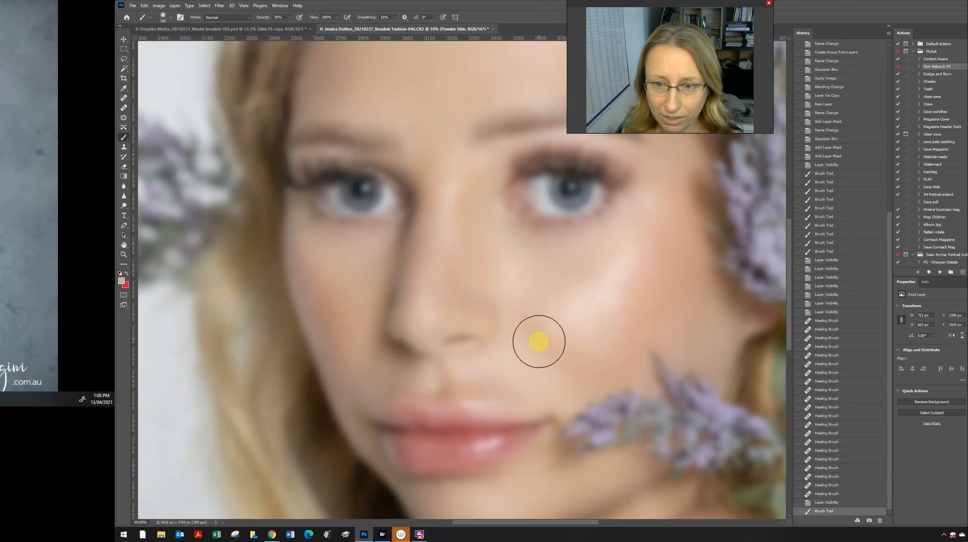
mouse_move(545, 341)
mouse_down()
mouse_move(531, 364)
mouse_move(520, 352)
mouse_up()
Sample a lighter skin tone beside the nose and brush it under the eye nearest the lavender.
key(i)
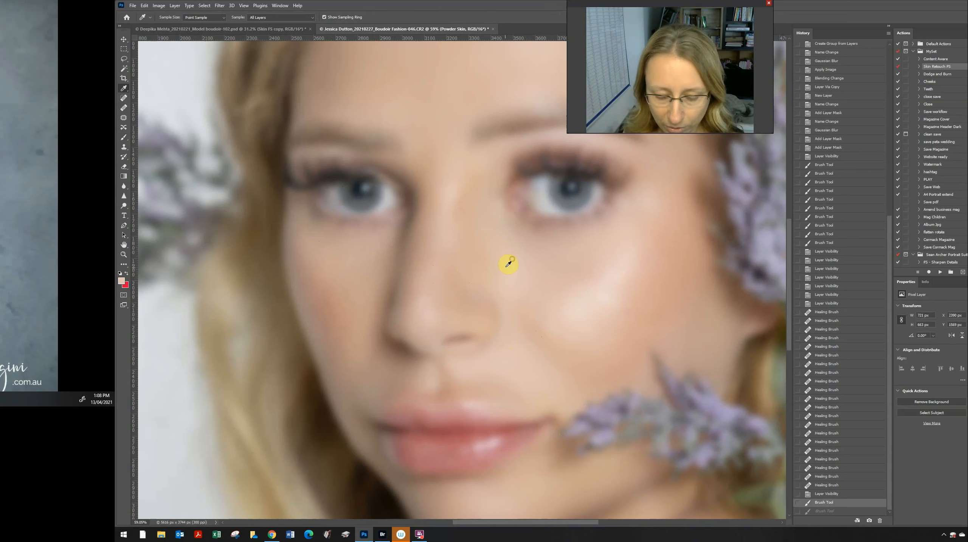
key(b)
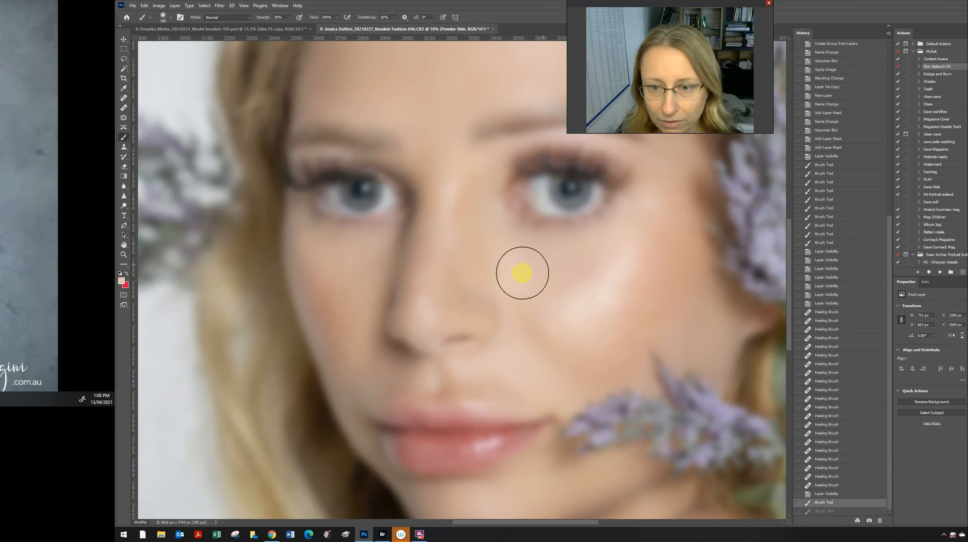
mouse_move(522, 272)
mouse_down()
mouse_move(571, 252)
mouse_move(536, 273)
mouse_move(562, 263)
mouse_move(582, 248)
mouse_move(522, 272)
mouse_move(570, 259)
mouse_move(586, 242)
mouse_move(535, 250)
mouse_move(540, 289)
mouse_up()
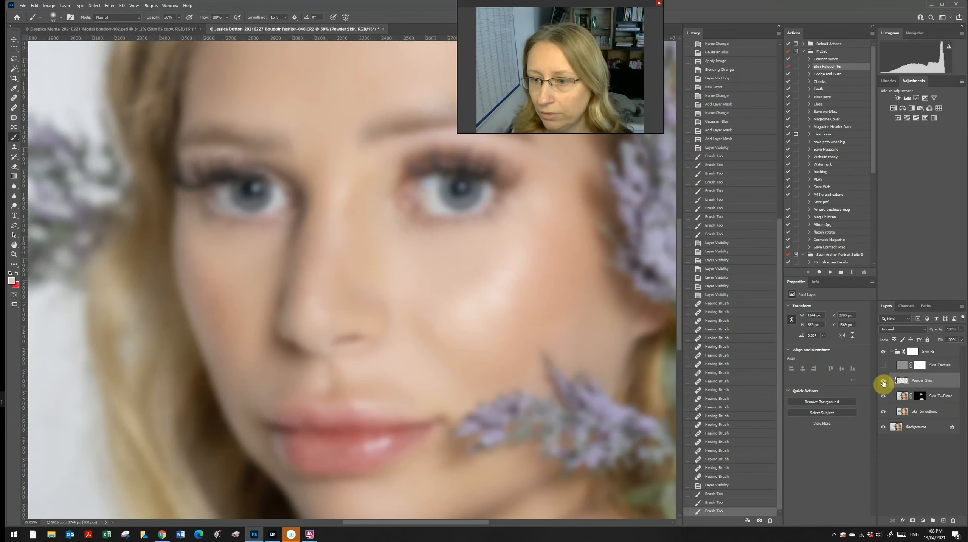
Show the Skin Texture layer again and compare the portrait with and without the Powder Skin layer, leaving it visible.
click(884, 380)
click(884, 380)
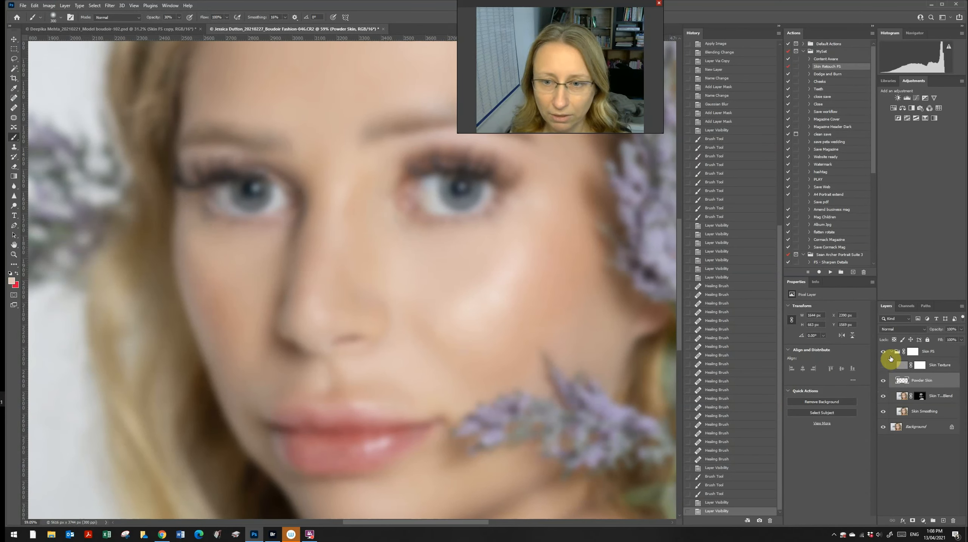
click(883, 367)
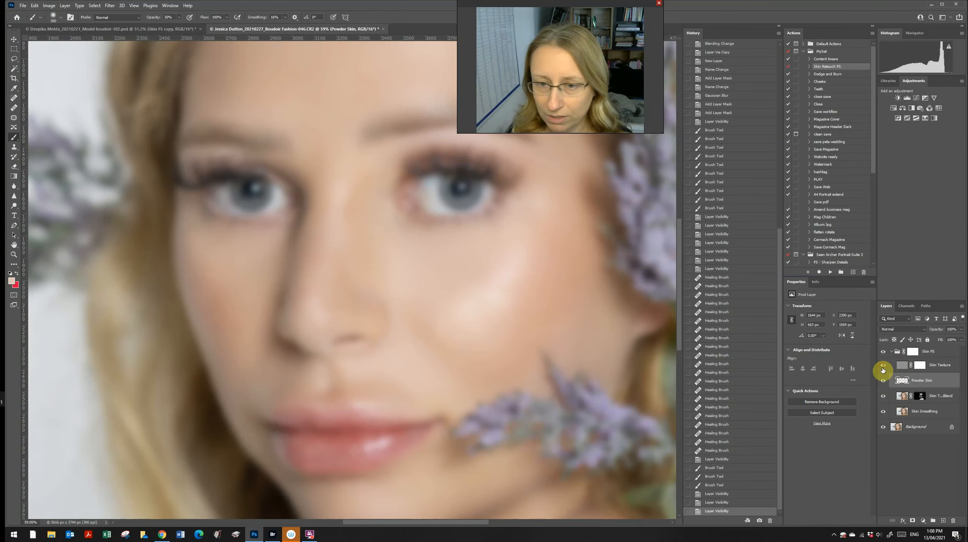
key(z)
drag(458, 366, 419, 342)
click(883, 381)
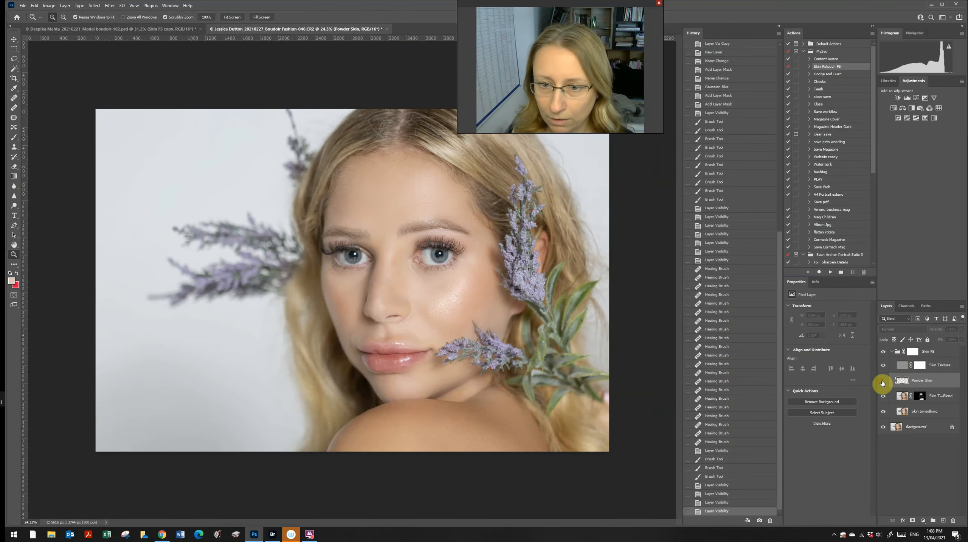
click(883, 381)
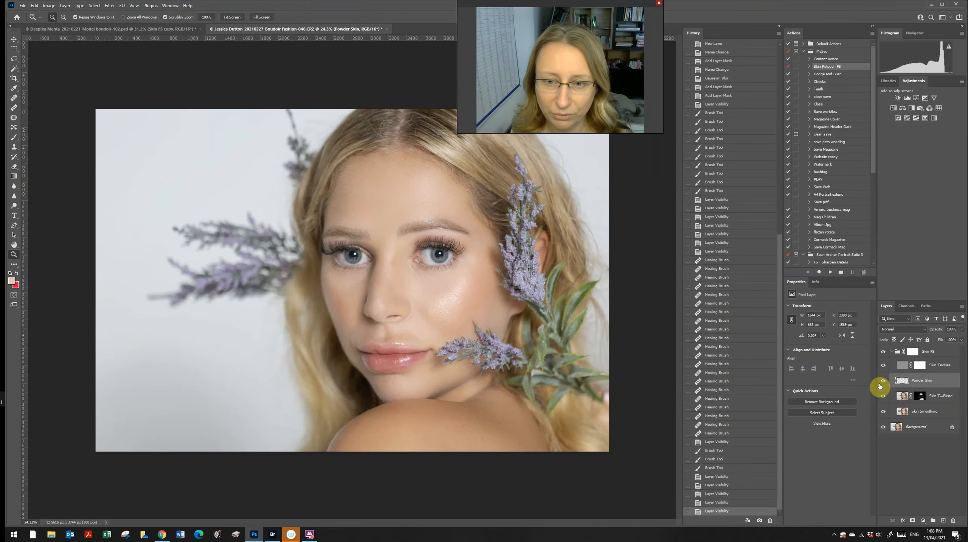
On the Skin Texture layer, patch the crease under the eye nearest the lavender with the Patch tool using smoother cheek skin.
drag(425, 302, 451, 307)
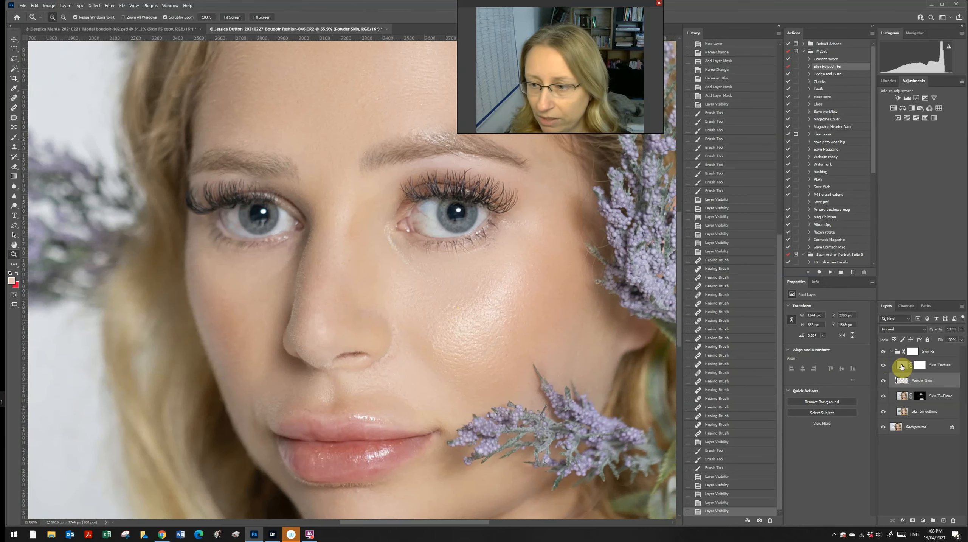
click(904, 365)
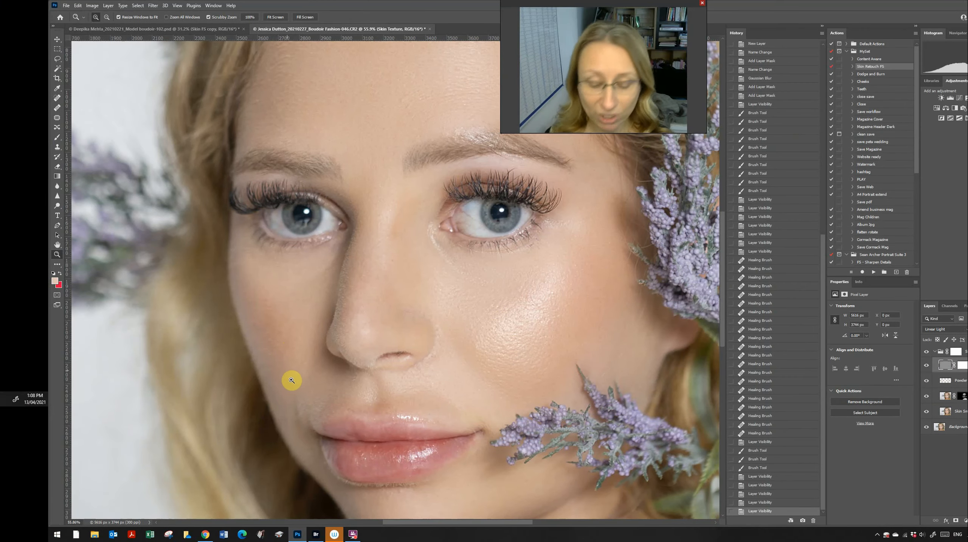
key(j)
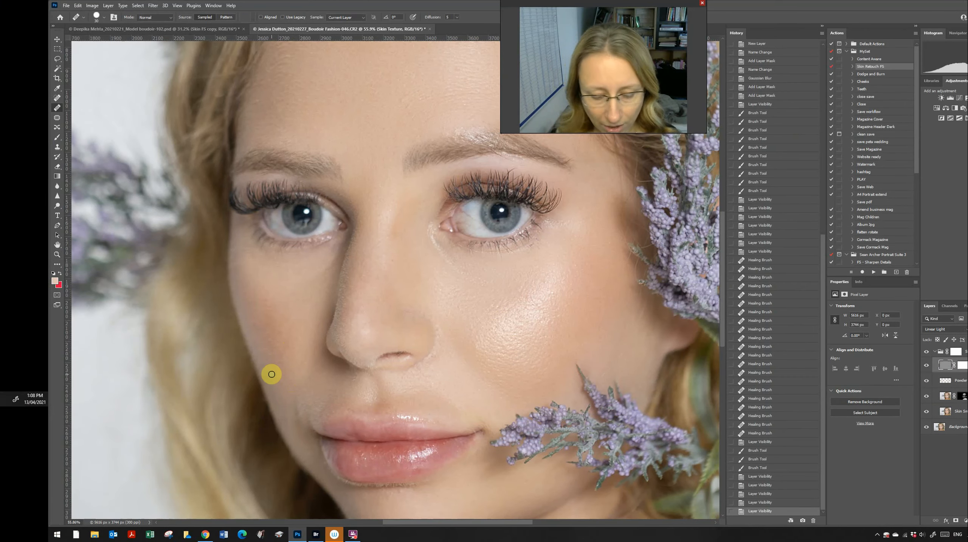
key(shift+j)
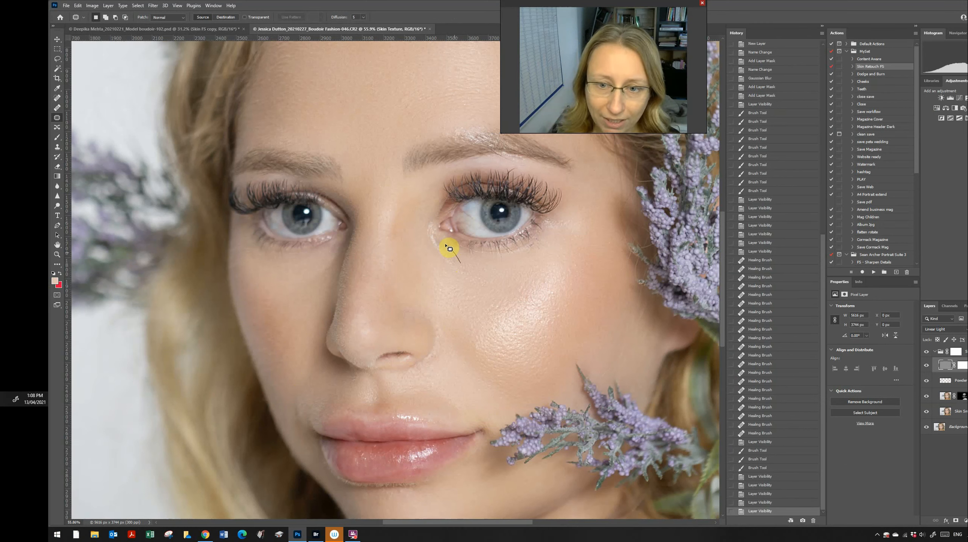
mouse_move(471, 267)
mouse_down()
mouse_move(460, 263)
mouse_move(445, 285)
mouse_up()
click(445, 286)
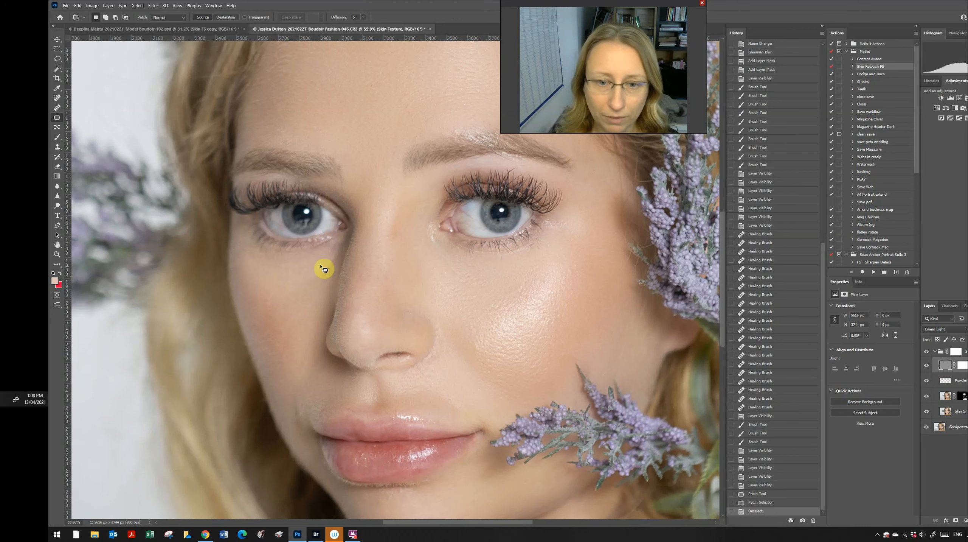
Patch the crease under the other eye with clean cheek texture and clear the selection.
mouse_move(322, 261)
mouse_down()
mouse_move(299, 278)
mouse_move(303, 288)
mouse_move(340, 256)
mouse_up()
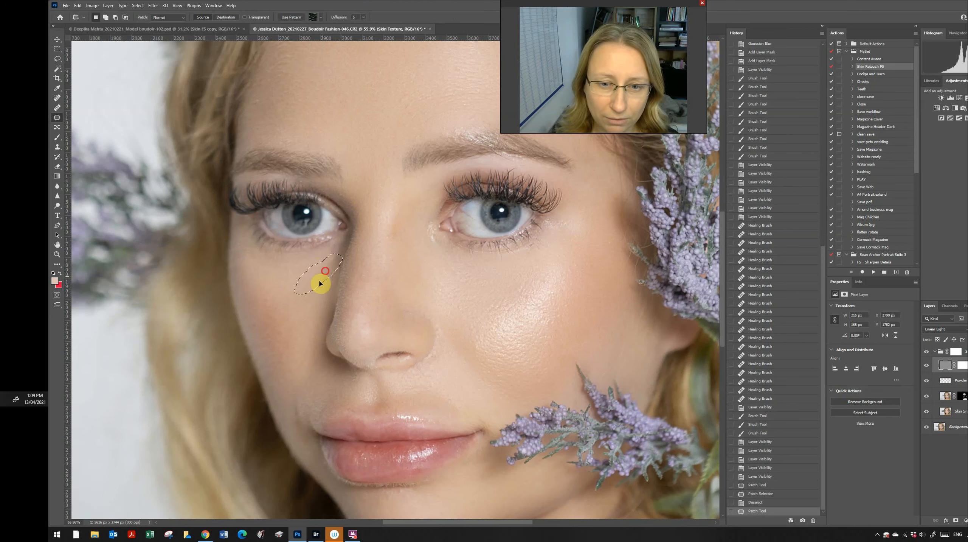
drag(315, 295, 445, 346)
key(ctrl+d)
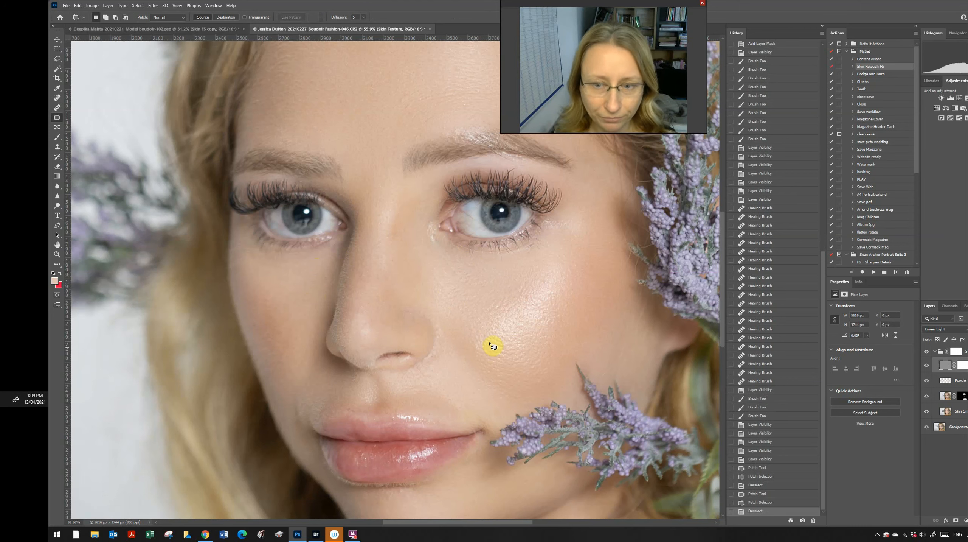
Compare the whole portrait with and without the Skin FS group, leaving the group visible.
key(z)
mouse_move(502, 335)
mouse_down()
mouse_move(479, 321)
mouse_move(484, 335)
mouse_up()
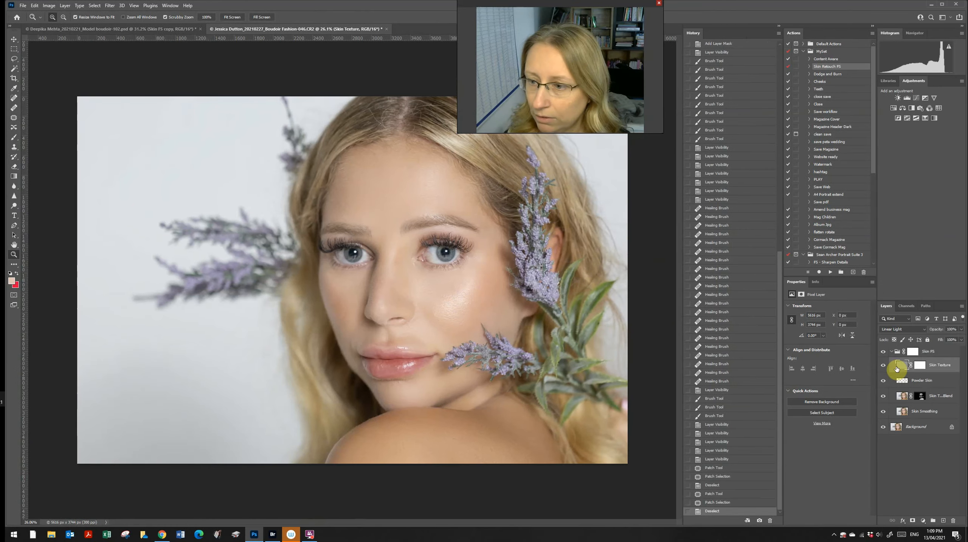
click(928, 355)
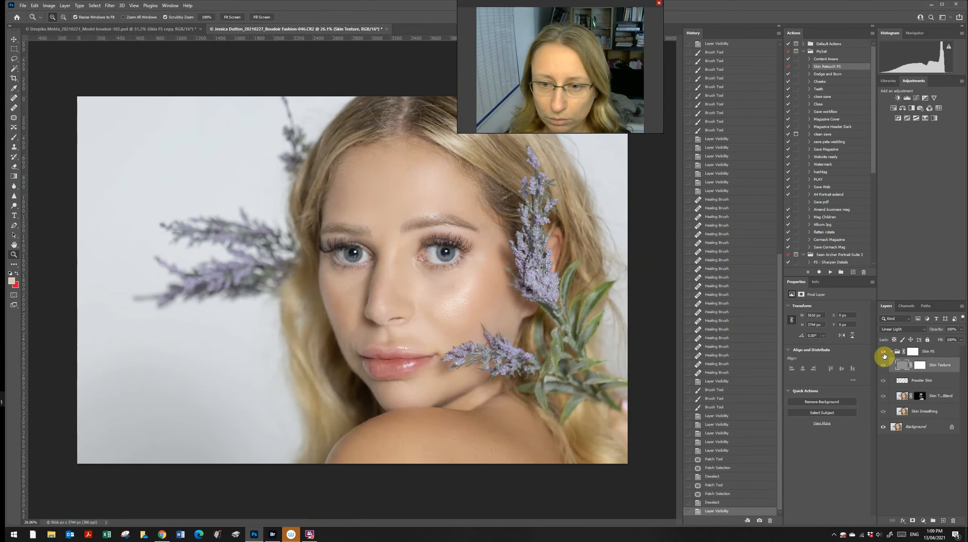
click(885, 354)
click(884, 355)
click(884, 355)
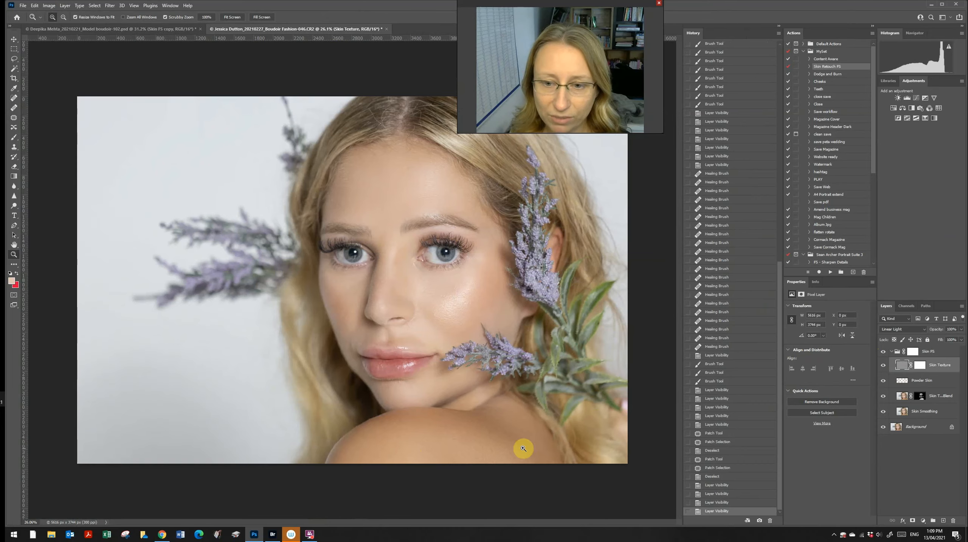
On the Skin Texture layer's mask, brush black at 30% opacity over the shoulder to reduce its rough texture.
drag(461, 446, 486, 439)
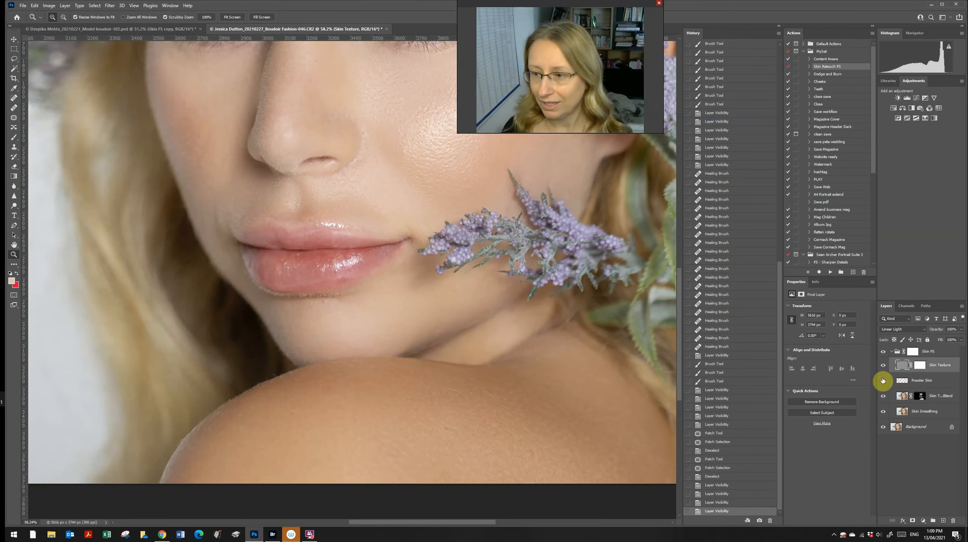
click(919, 364)
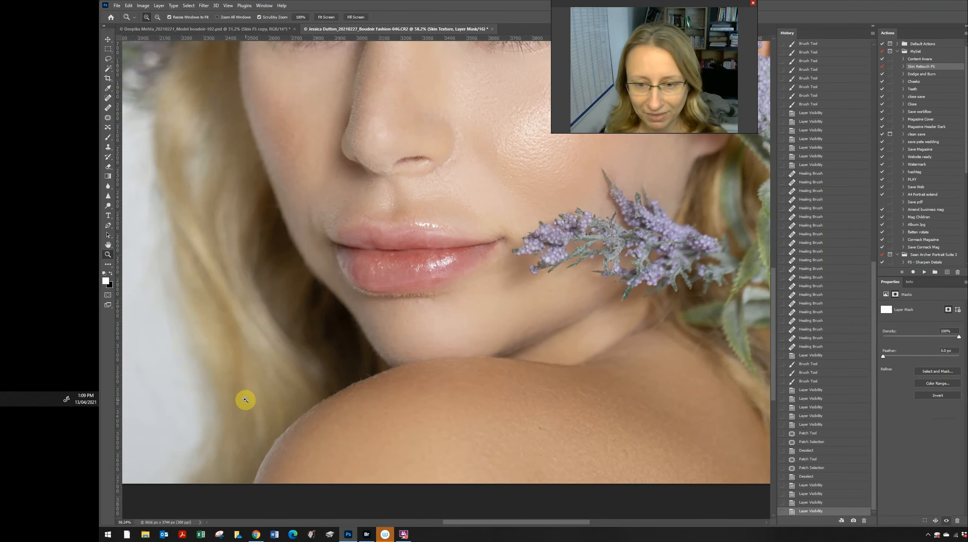
key(b)
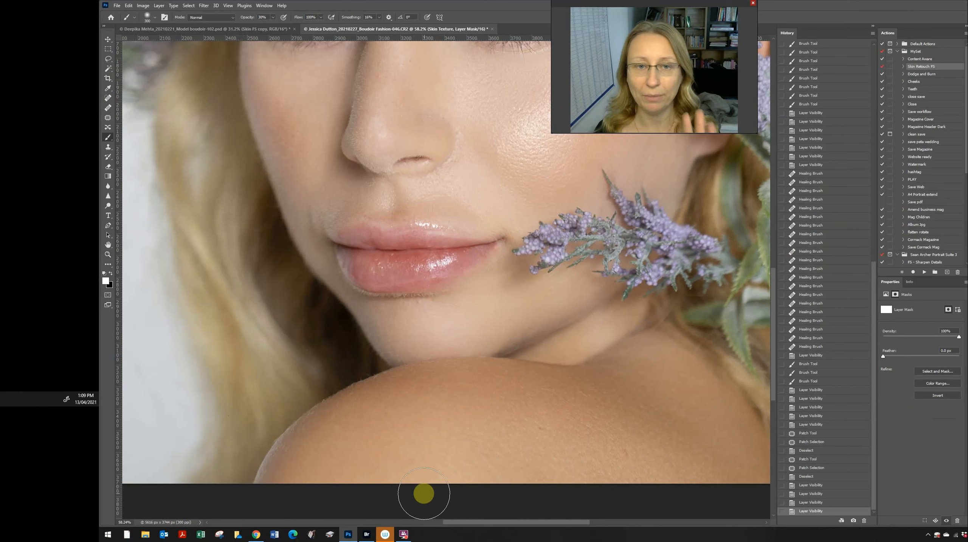
key(x)
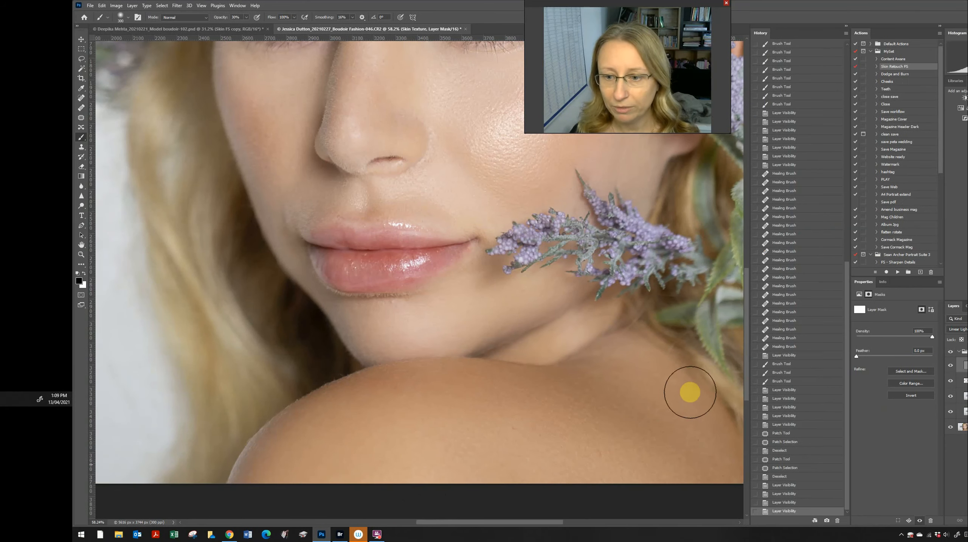
mouse_move(690, 391)
mouse_down()
mouse_move(617, 384)
mouse_move(576, 397)
mouse_up()
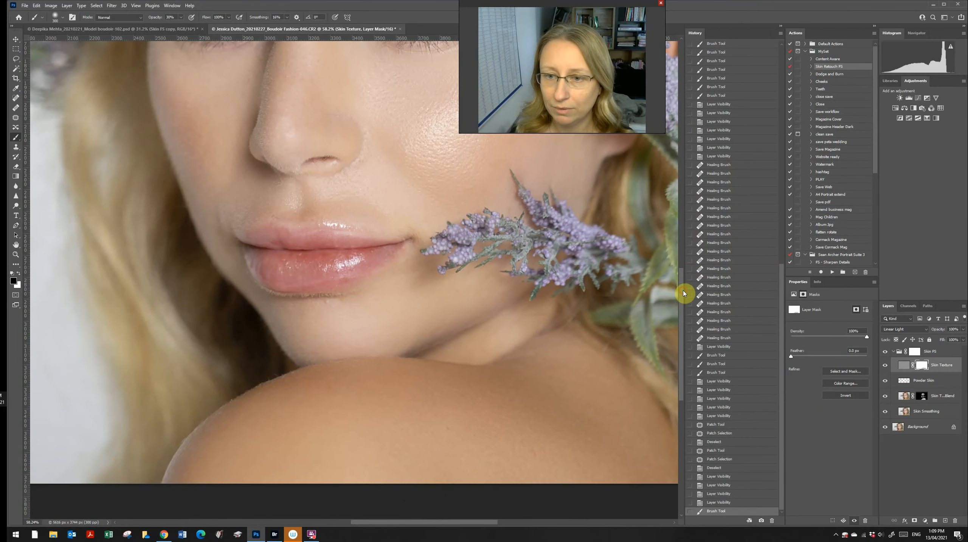
On the Skin Texture layer, patch the forehead area above and between the eyebrows with nearby clean skin and clear the selection.
drag(685, 294, 687, 256)
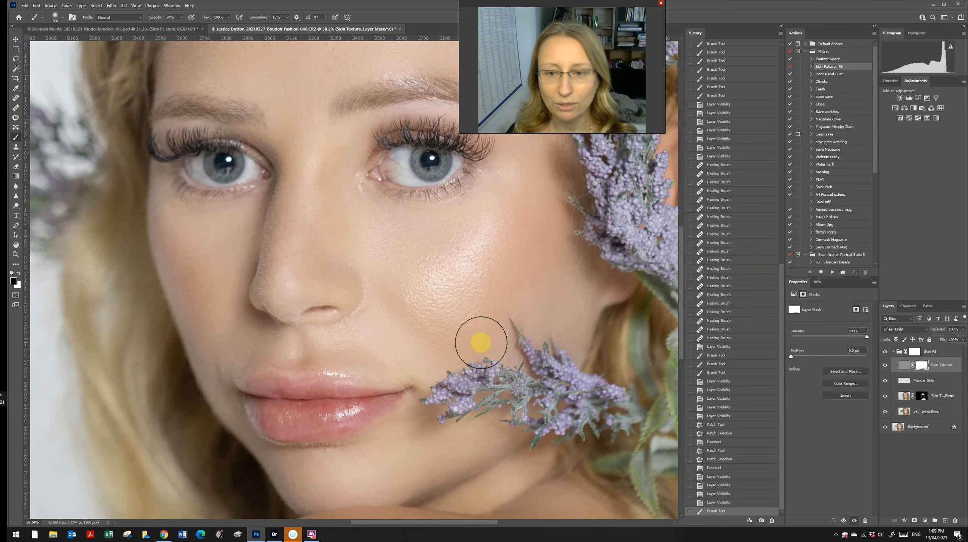
drag(679, 276, 681, 248)
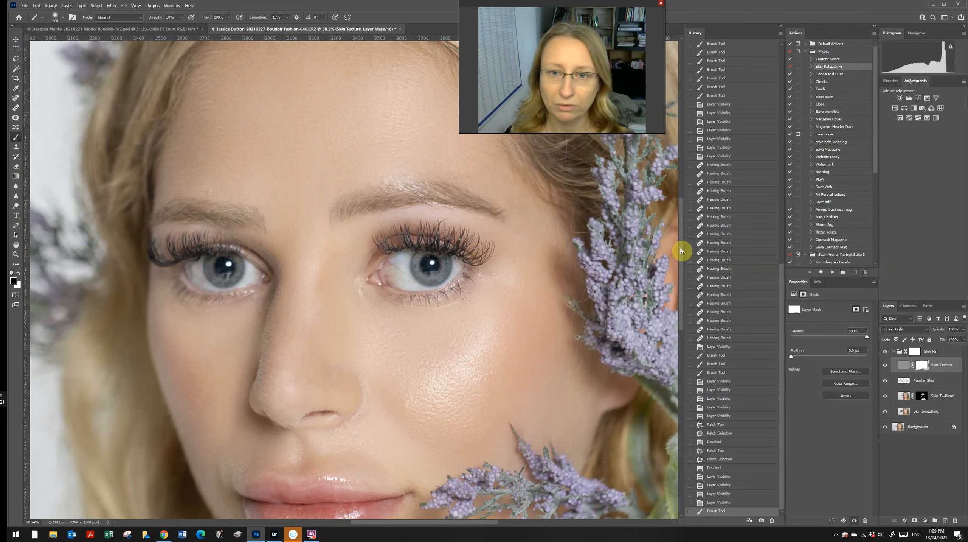
click(903, 366)
key(j)
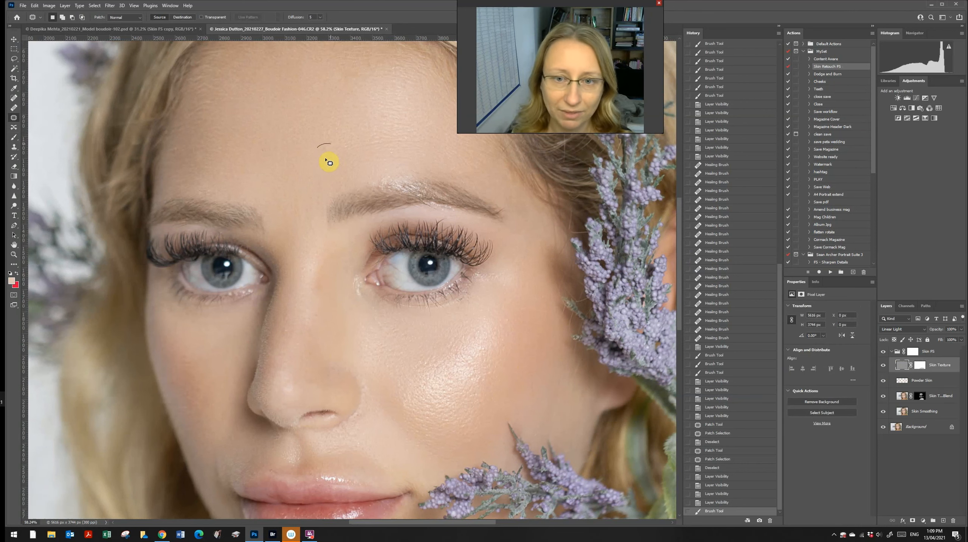
mouse_move(326, 159)
mouse_down()
mouse_move(337, 164)
mouse_move(320, 153)
mouse_move(349, 126)
mouse_up()
key(ctrl+d)
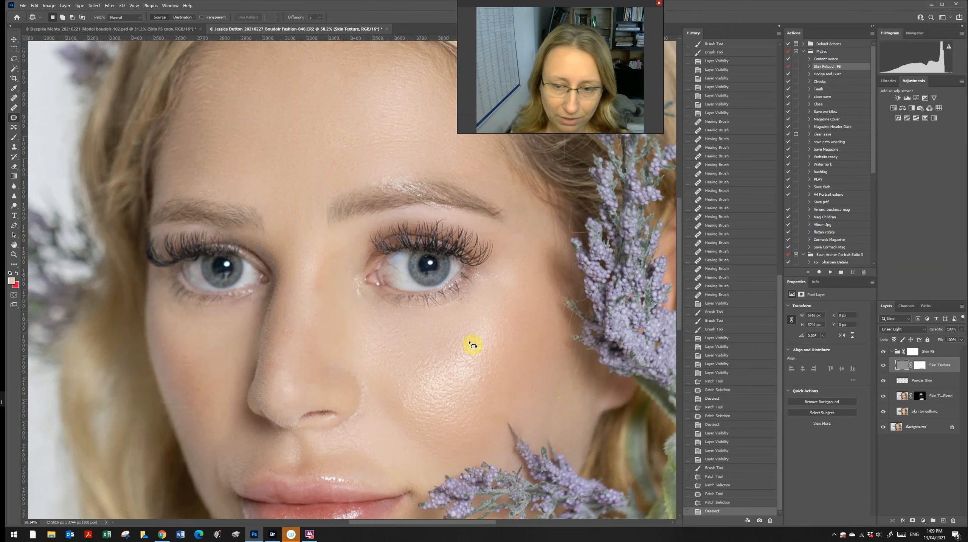
Collapse the Skin FS group and duplicate it together with the Background layer.
key(z)
drag(489, 396, 458, 394)
click(441, 381)
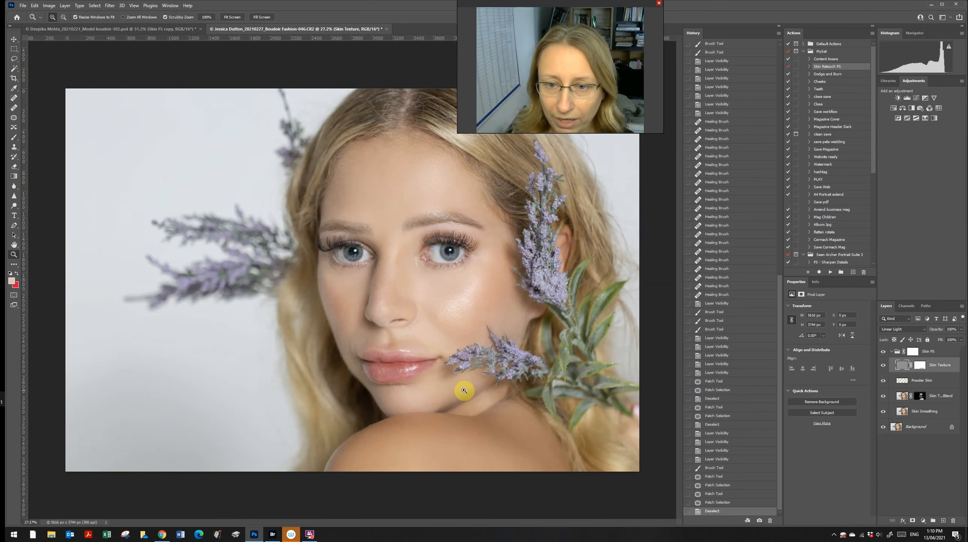
click(891, 353)
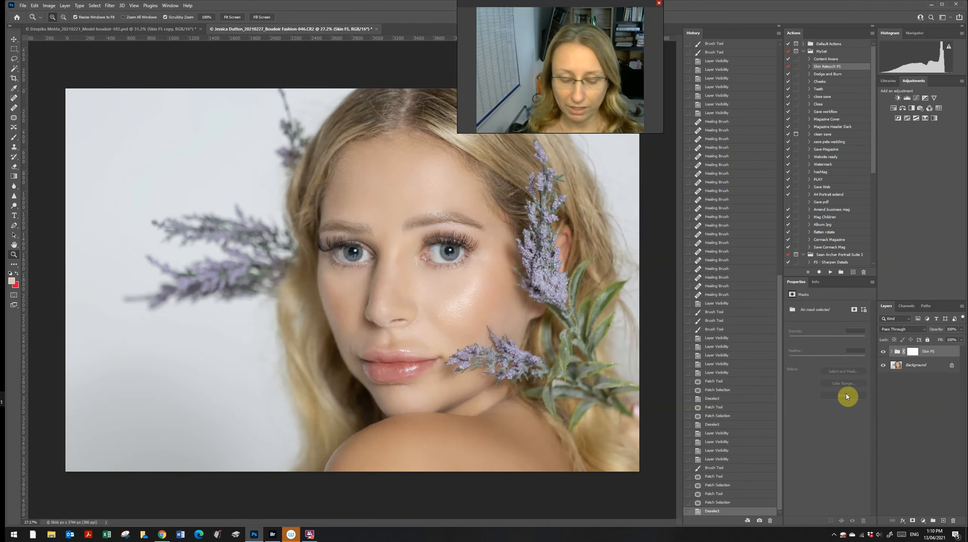
click(910, 385)
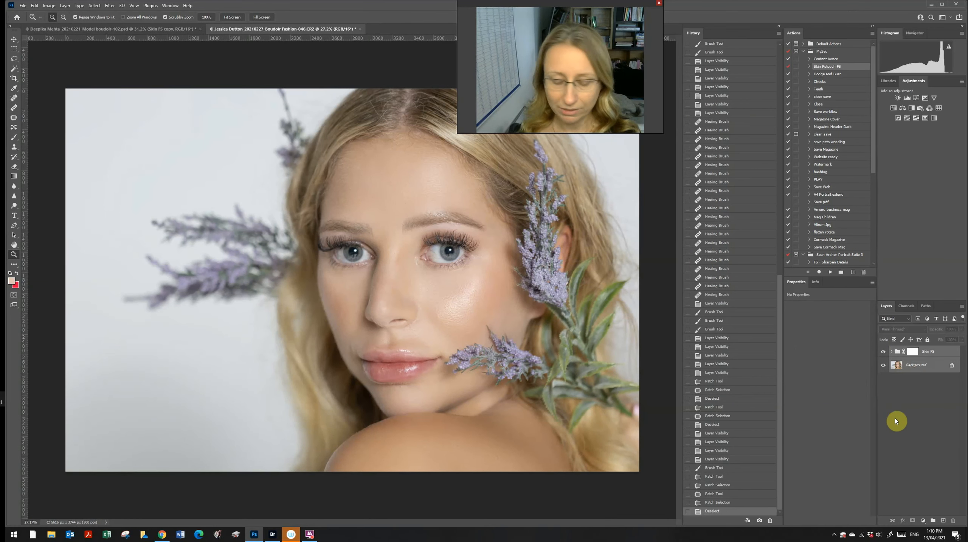
key(ctrl+j)
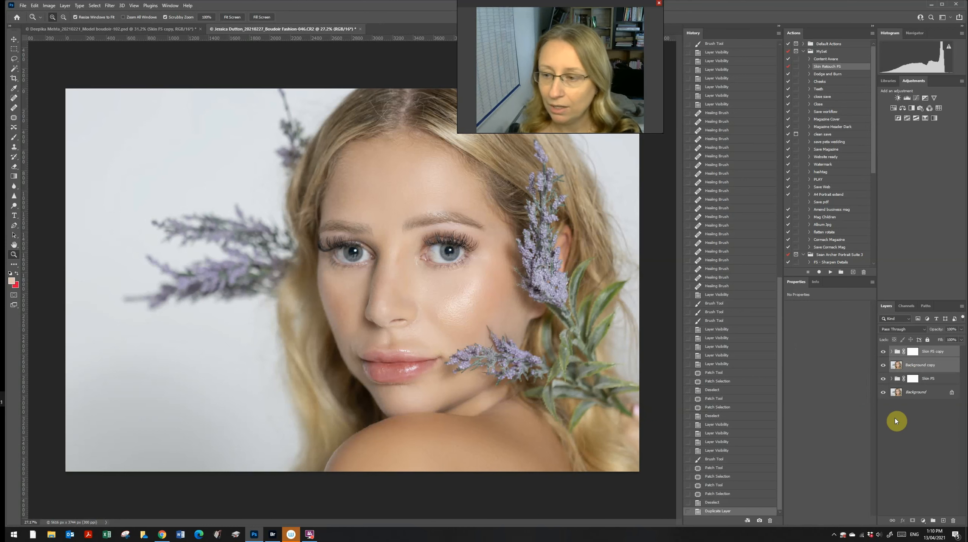
Flatten the image and try the Dodge tool at 9% midtone exposure on the hair, eyes and lavender.
right_click(950, 367)
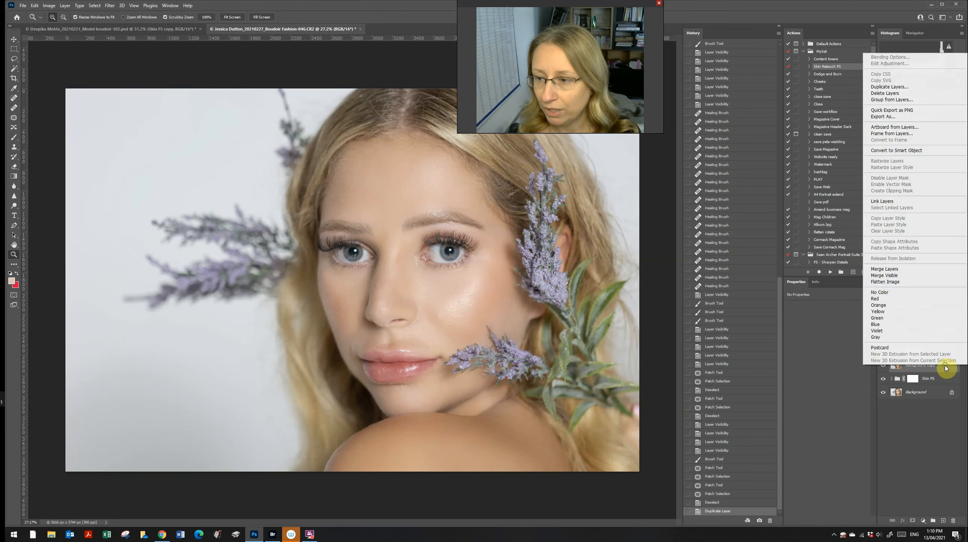
click(878, 283)
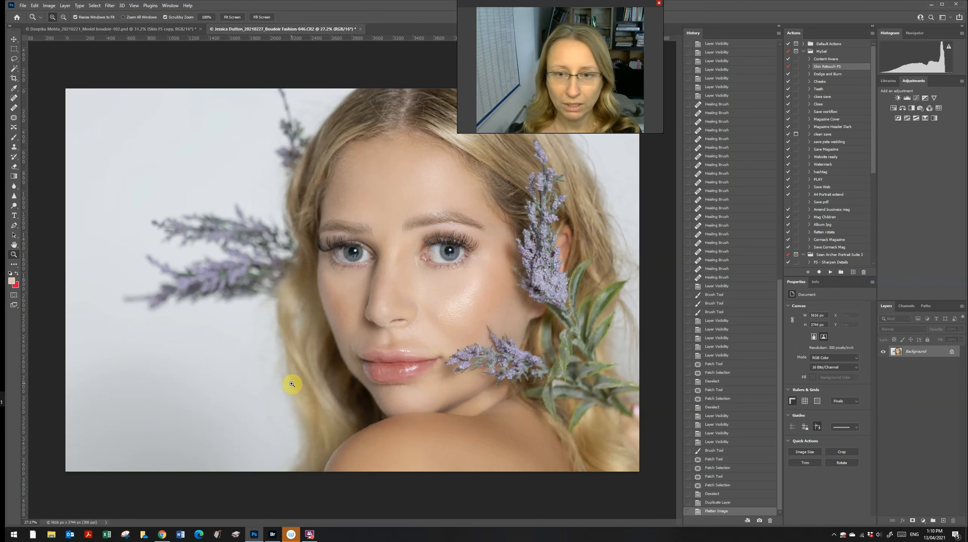
key(o)
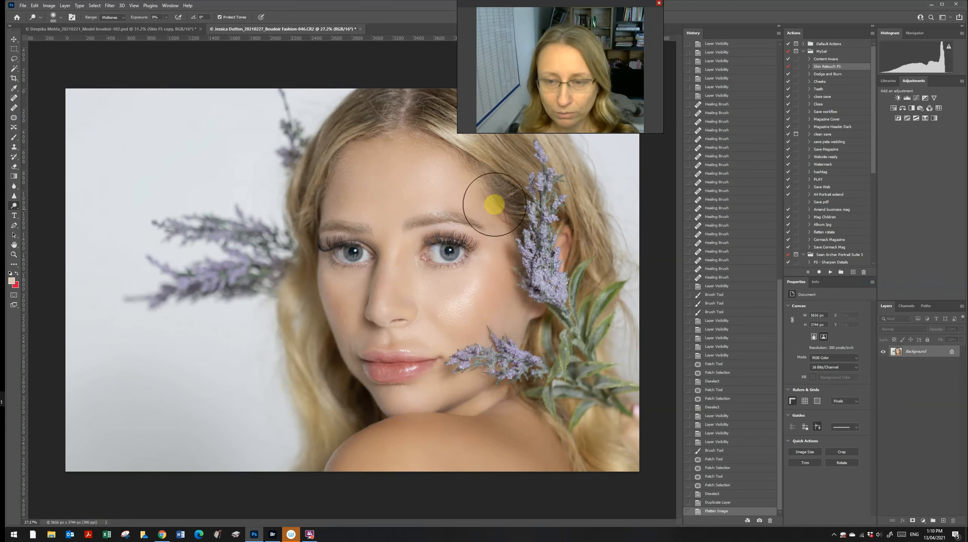
drag(543, 3, 656, 3)
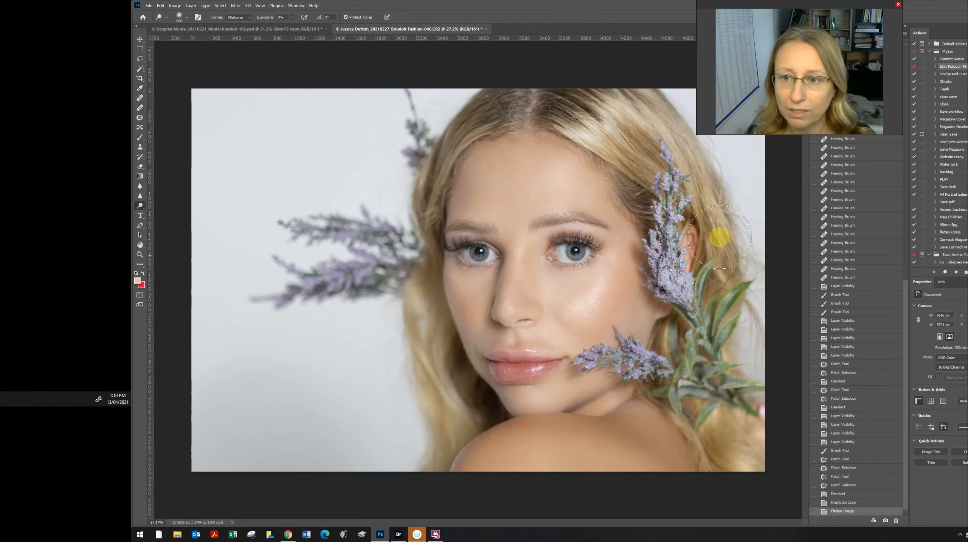
mouse_move(720, 237)
mouse_down()
mouse_move(719, 270)
mouse_move(682, 354)
mouse_move(626, 358)
mouse_move(666, 358)
mouse_move(714, 389)
mouse_move(734, 442)
mouse_up()
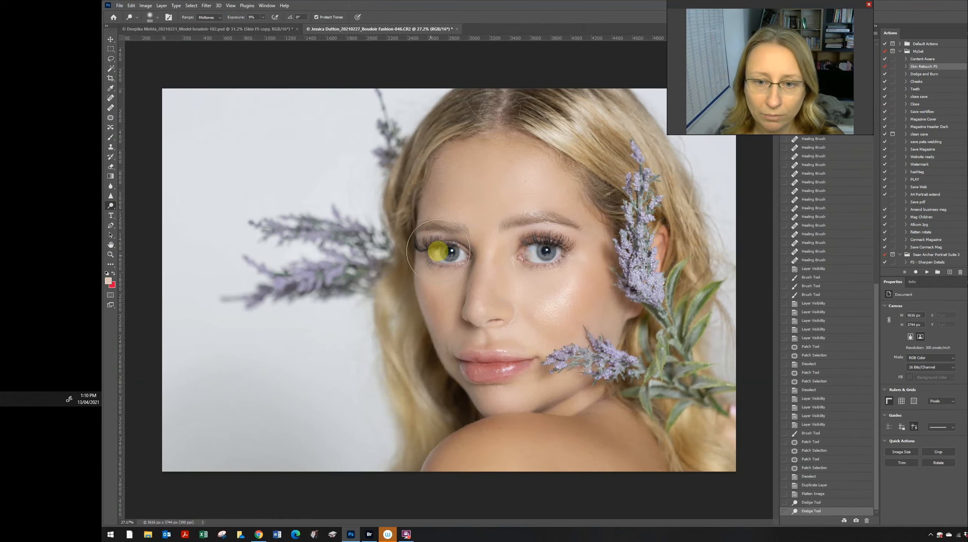
click(445, 251)
click(545, 253)
mouse_move(596, 368)
mouse_down()
mouse_move(570, 359)
mouse_move(551, 371)
mouse_move(474, 360)
mouse_up()
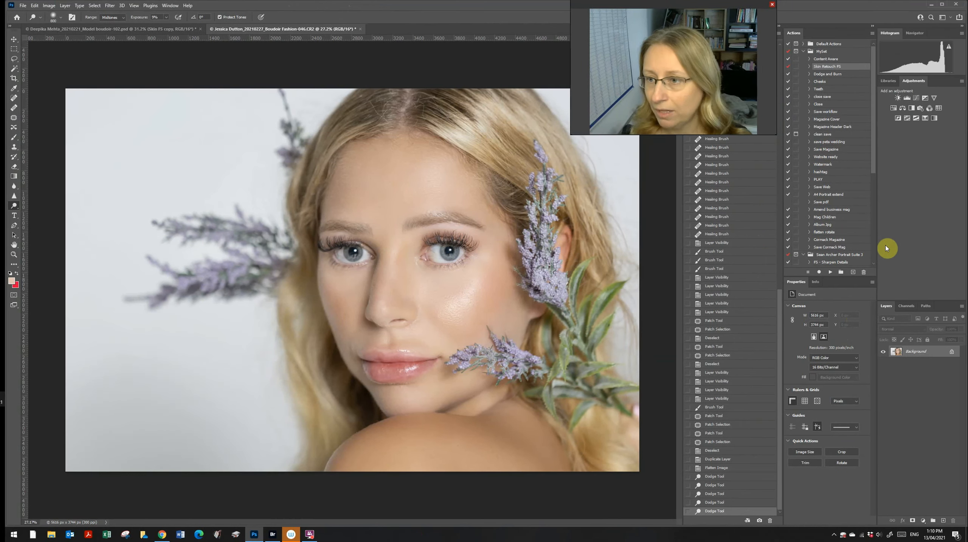
Revert the image to the layer duplication state and merge only the duplicated group and Background copy.
key(ctrl+z)
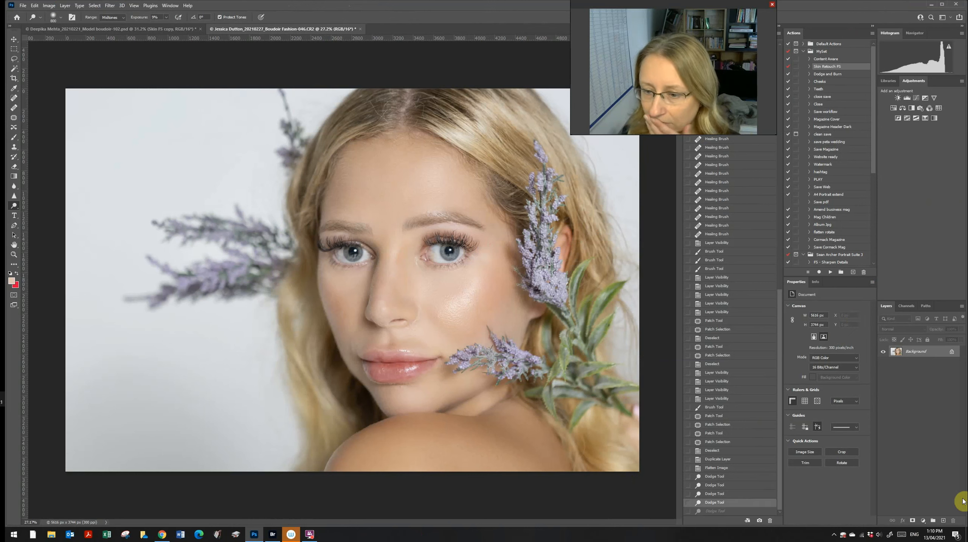
click(729, 460)
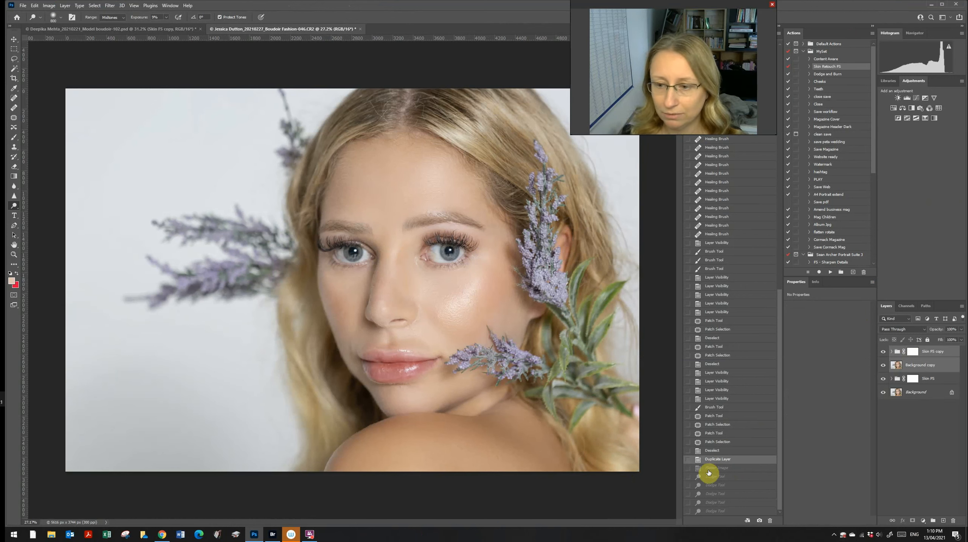
right_click(929, 362)
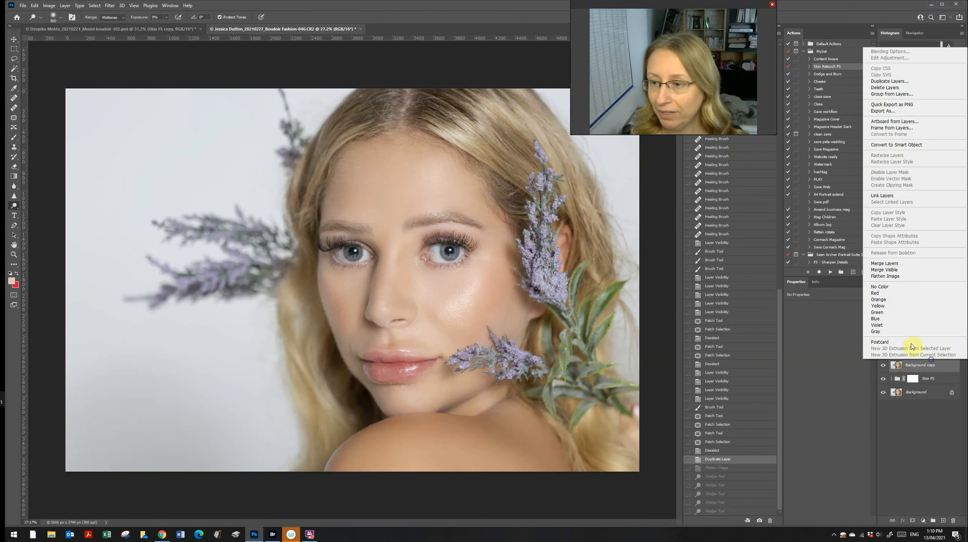
click(896, 266)
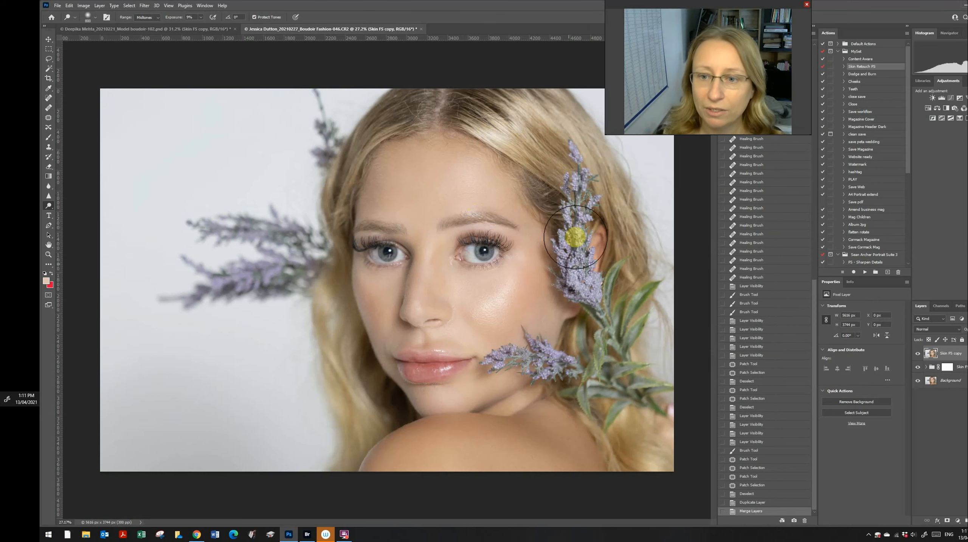
Dodge midtones at 9% exposure on the Skin FS copy layer over the hair, leaves, both eyes and lips.
drag(623, 242, 624, 341)
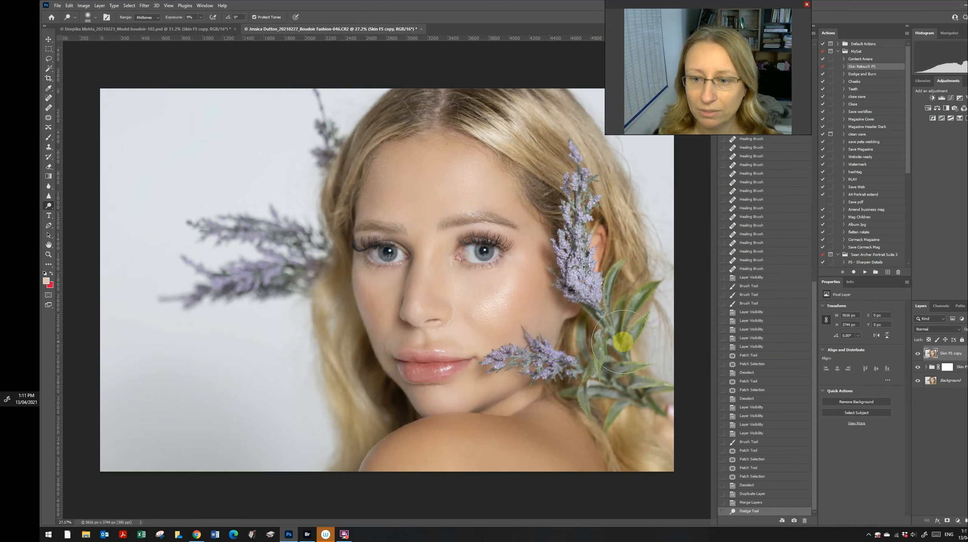
drag(592, 396, 662, 470)
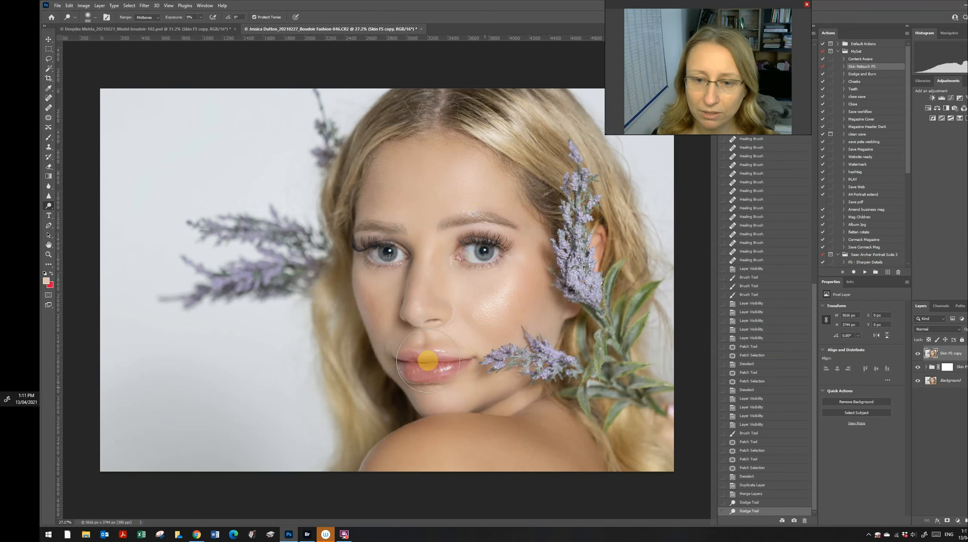
click(484, 251)
click(383, 255)
click(437, 365)
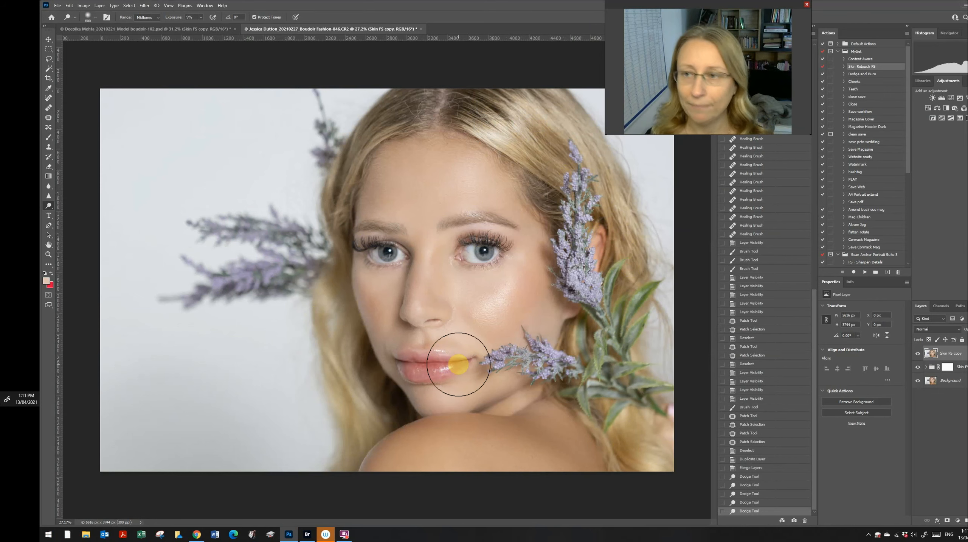
click(490, 239)
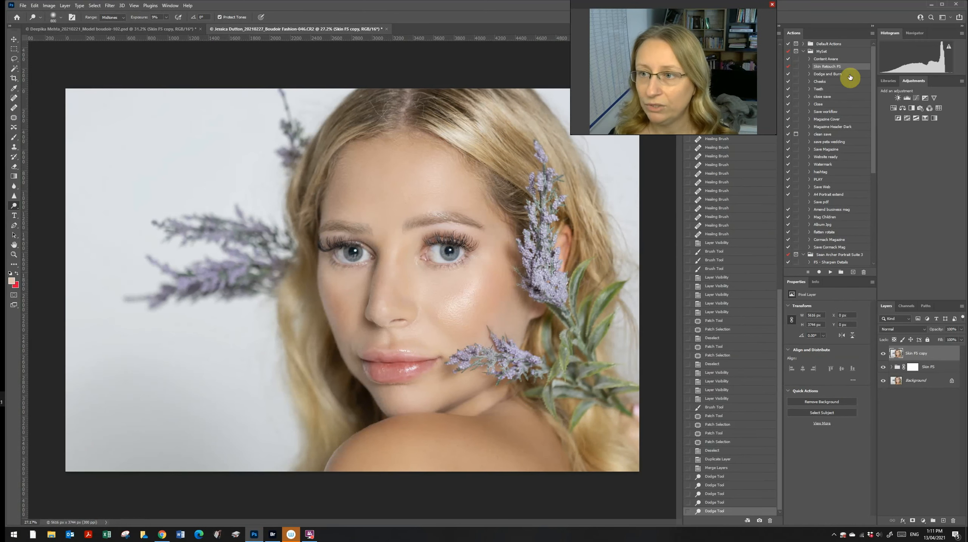
Try the Dodge and Burn action, then delete the Soft Light layer it adds.
click(850, 74)
click(830, 272)
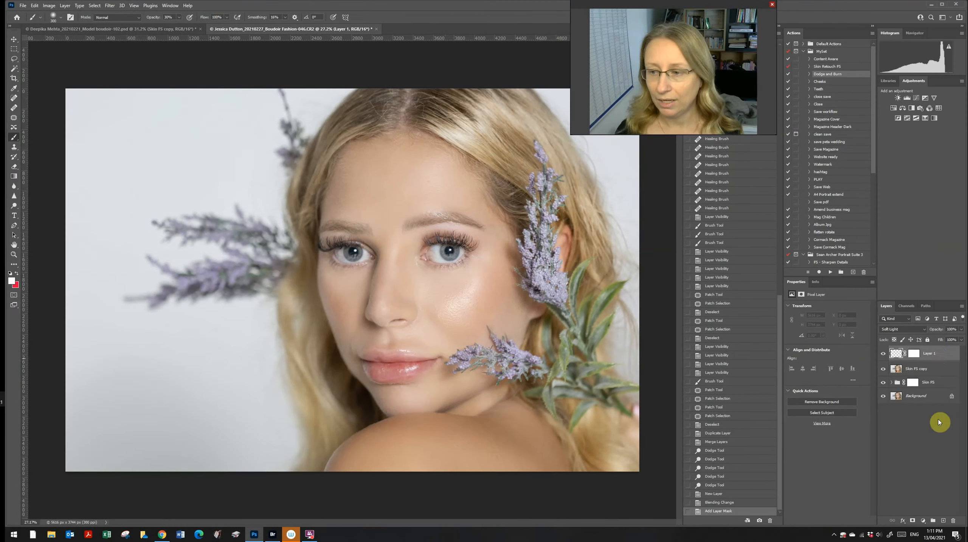
drag(936, 355, 953, 520)
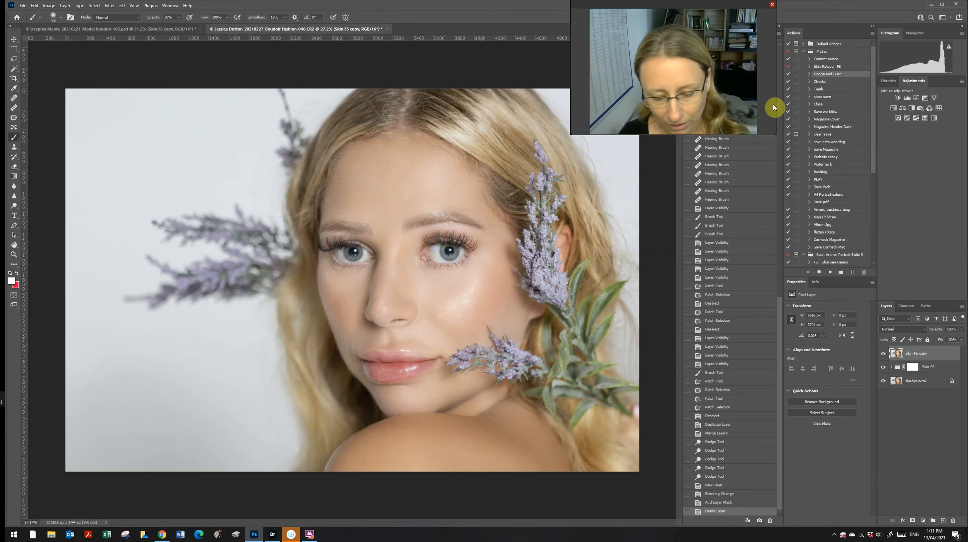
Add a new empty layer above the Skin FS copy layer and set its blend mode to Soft Light.
key(ctrl+shift+n)
key(Return)
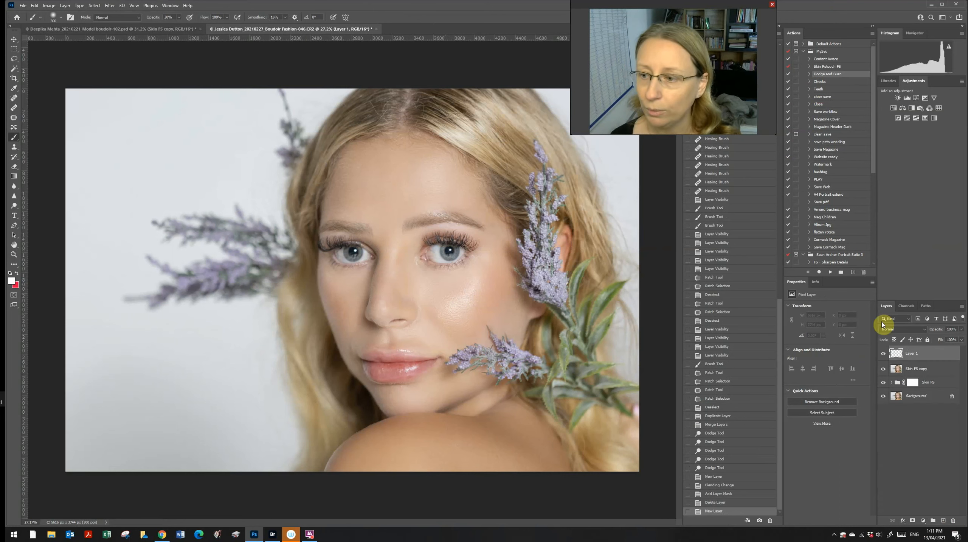
click(896, 329)
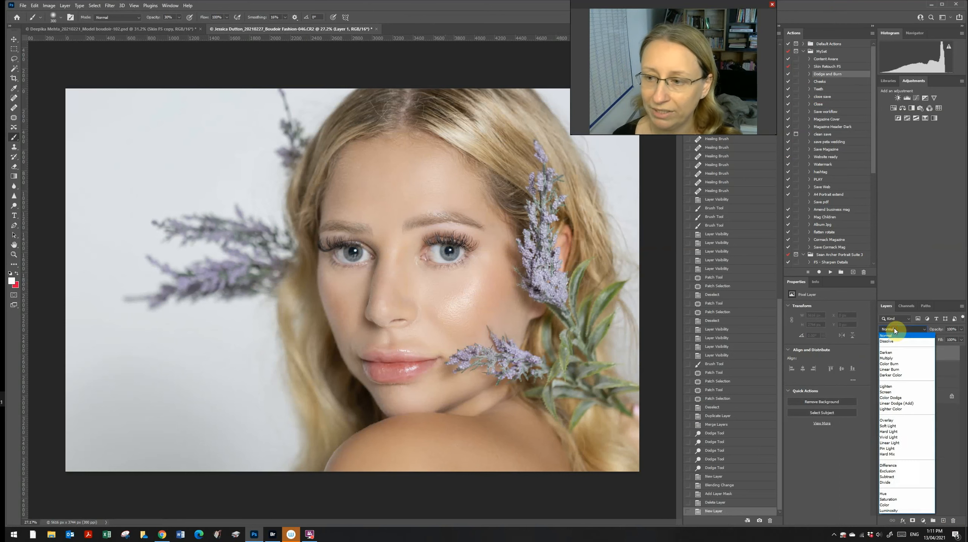
click(895, 330)
click(894, 329)
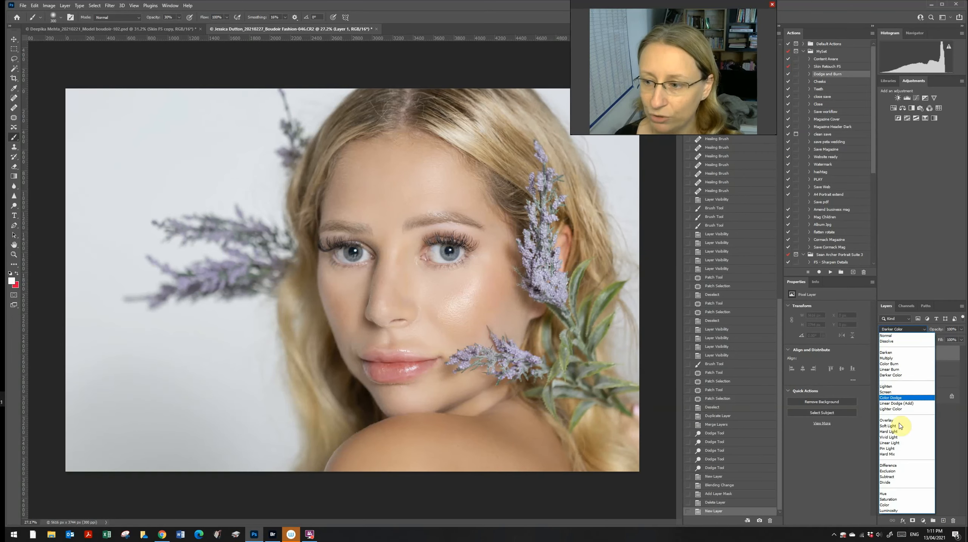
click(896, 426)
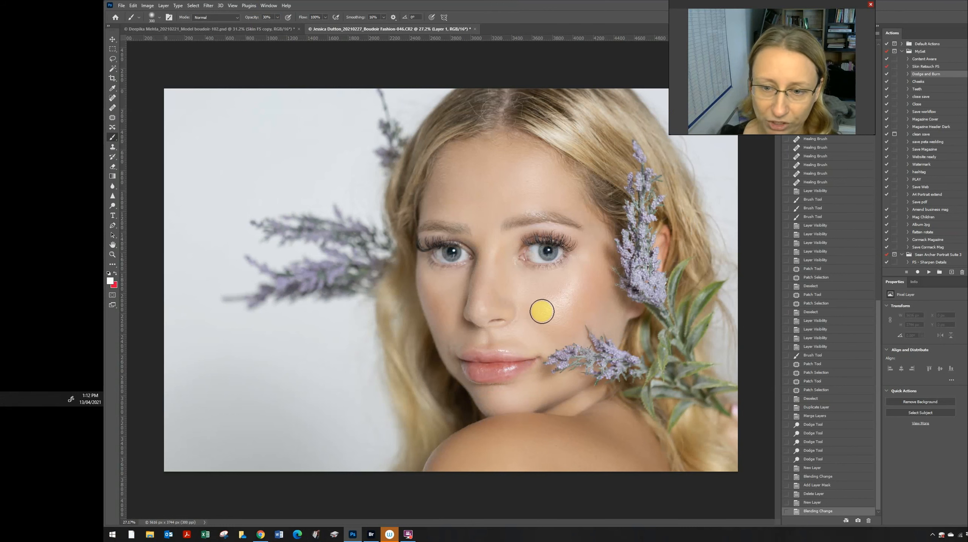
Paint soft white highlights at 30% brush opacity over both cheeks, the forehead, chin and shoulder, resizing the brush to suit each area.
drag(539, 311, 542, 314)
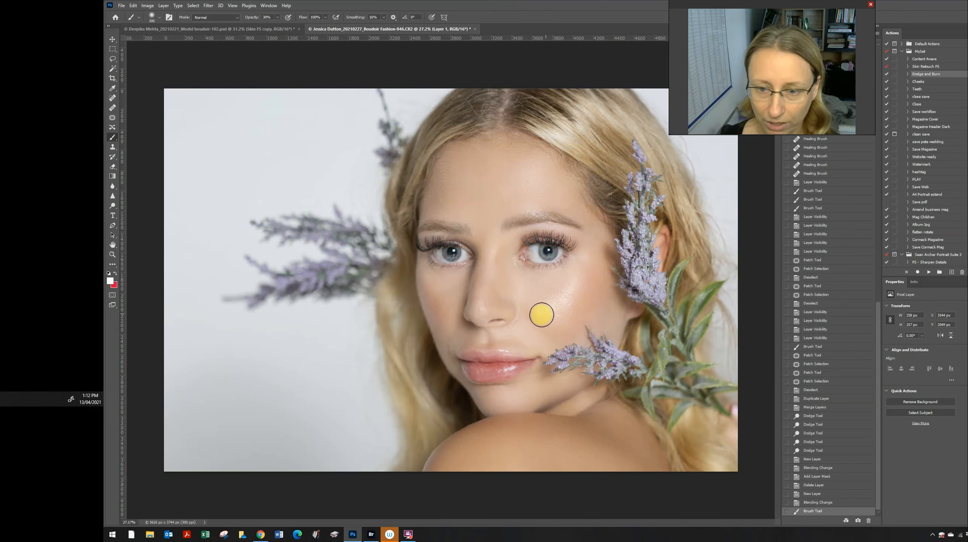
drag(578, 281, 589, 269)
drag(434, 281, 457, 313)
key(bracketright)
key(bracketright)
key(bracketright)
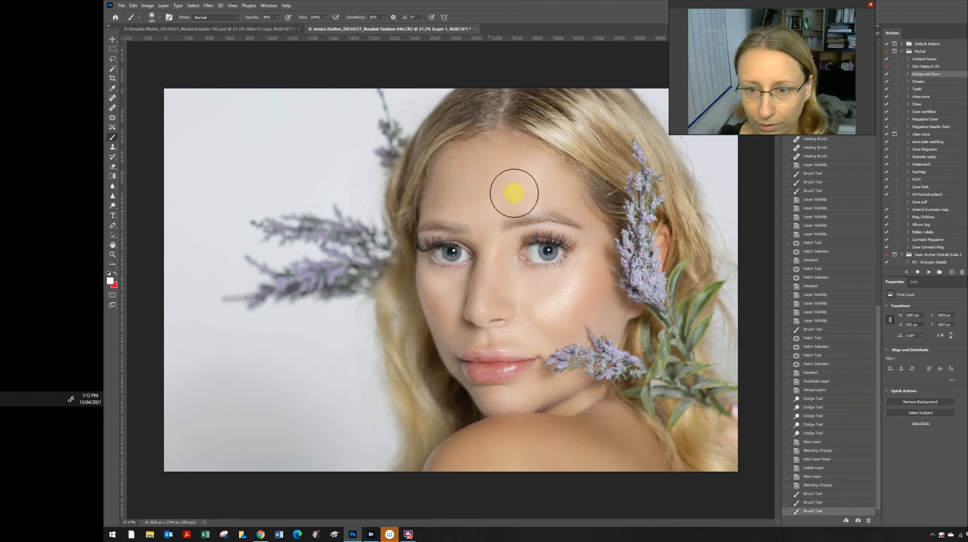
drag(546, 176, 546, 179)
key(bracketleft)
key(bracketleft)
key(bracketleft)
drag(509, 396, 506, 400)
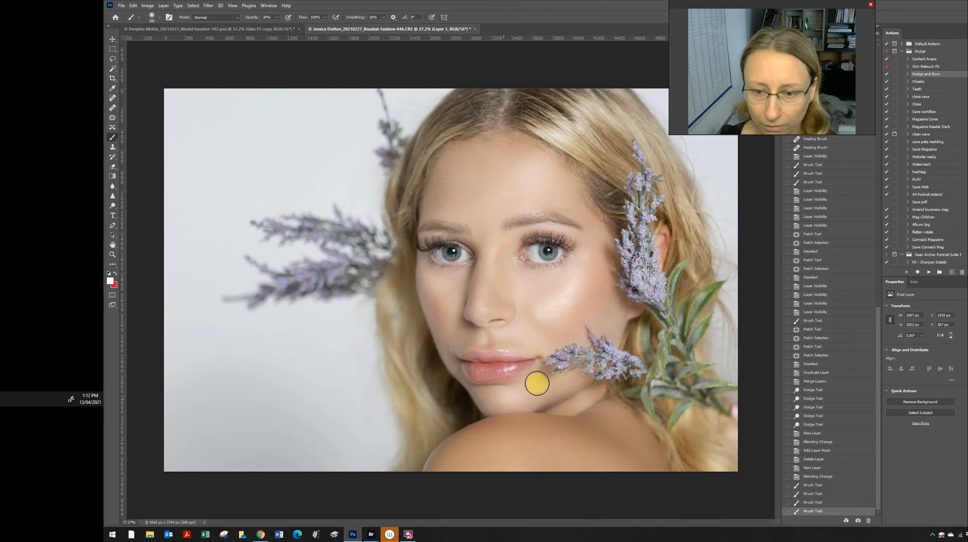
mouse_move(536, 429)
mouse_down()
mouse_move(524, 446)
mouse_move(491, 451)
mouse_move(560, 454)
mouse_up()
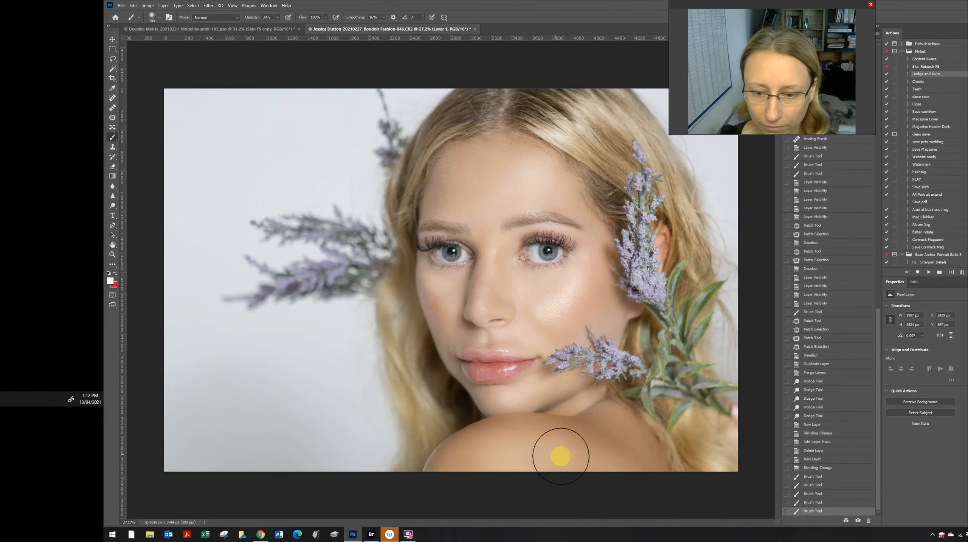
key(bracketright)
key(bracketright)
key(bracketright)
key(bracketright)
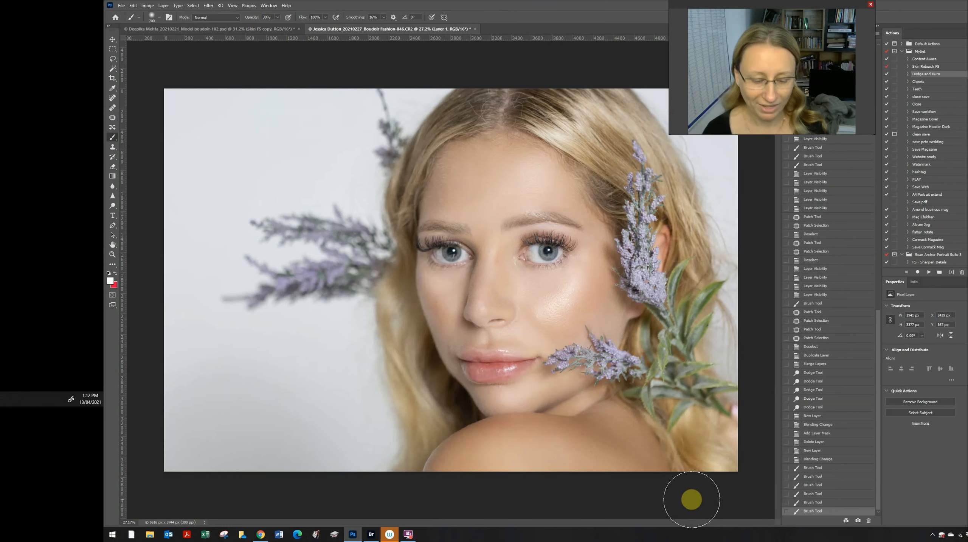
Soften the painted highlights with a Gaussian Blur of 38.7 pixels radius.
key(z)
drag(561, 385, 534, 359)
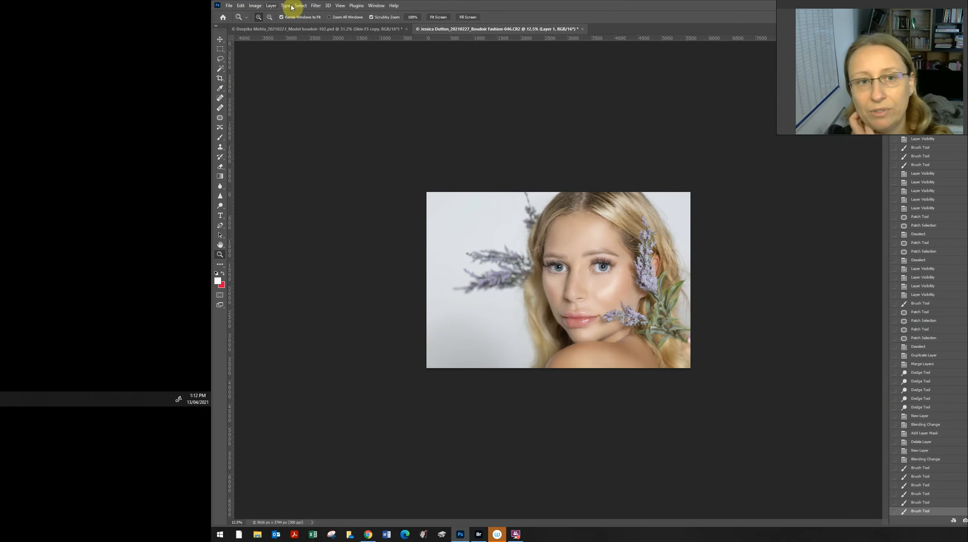
click(316, 6)
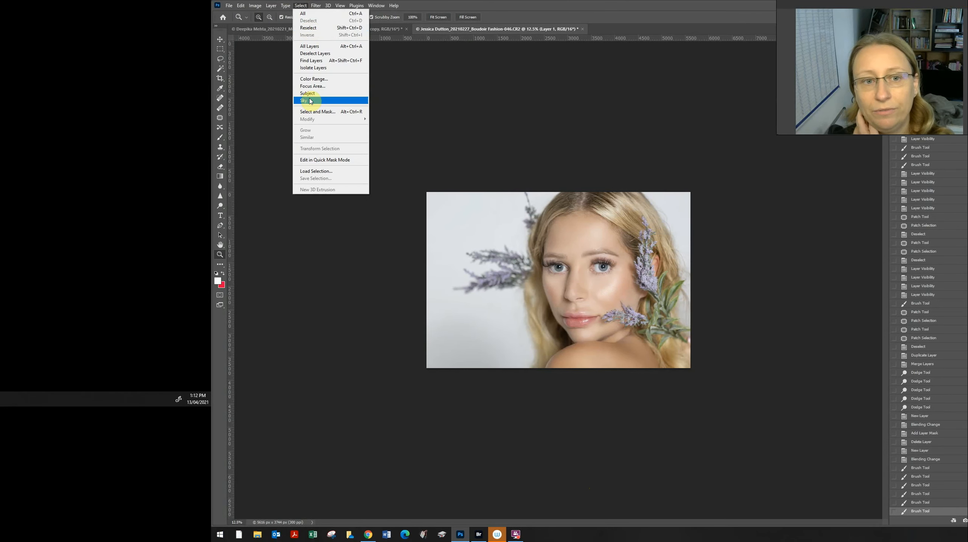
mouse_move(394, 108)
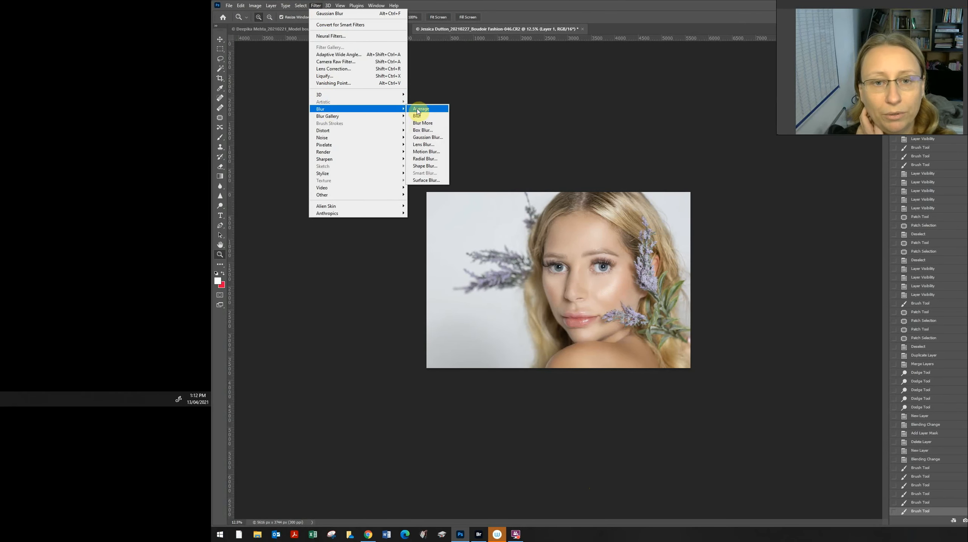
click(427, 137)
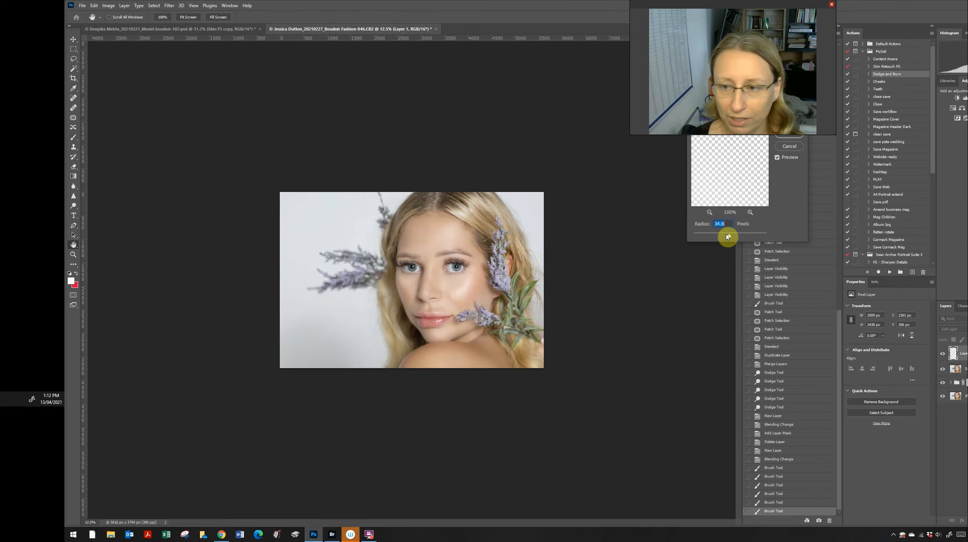
mouse_move(727, 237)
mouse_down()
mouse_move(644, 234)
mouse_move(717, 236)
mouse_up()
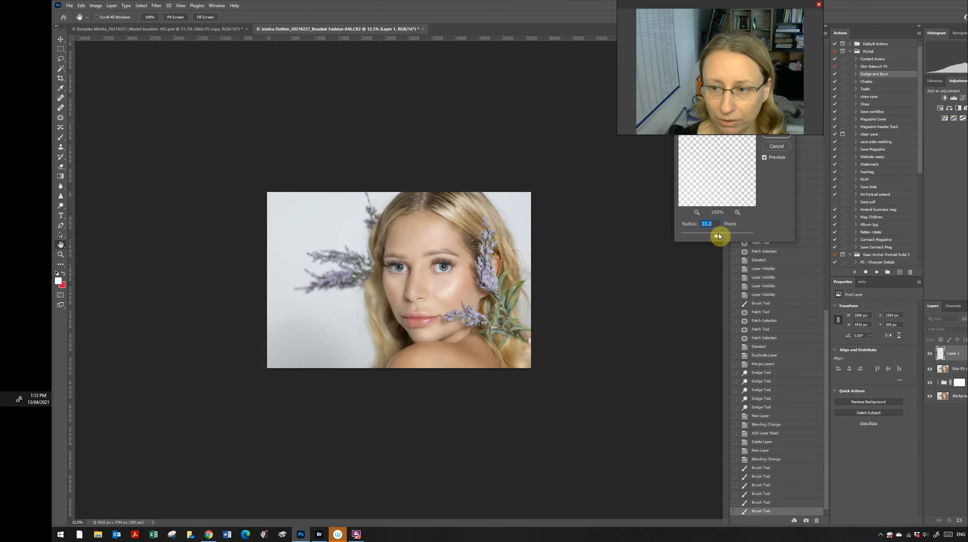
drag(718, 235, 721, 235)
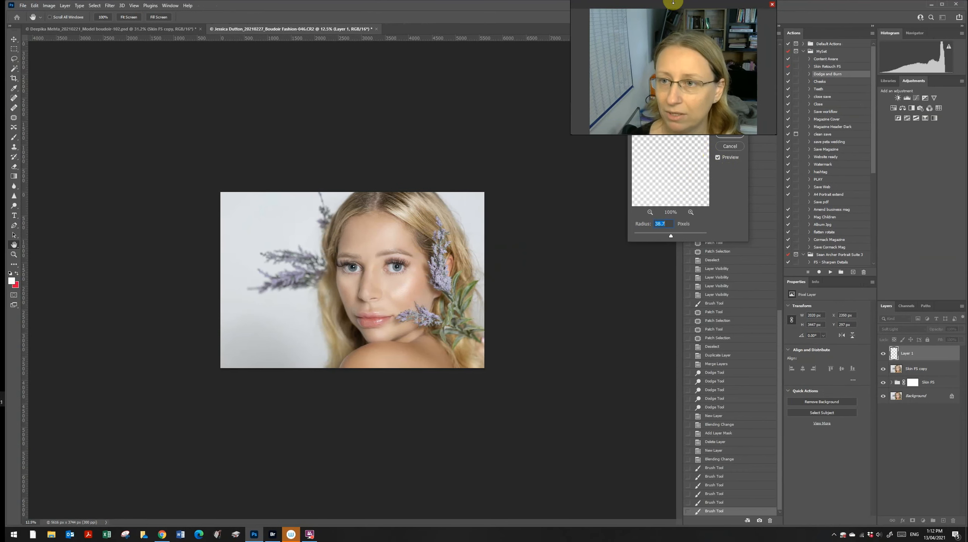
drag(673, 3, 622, 1)
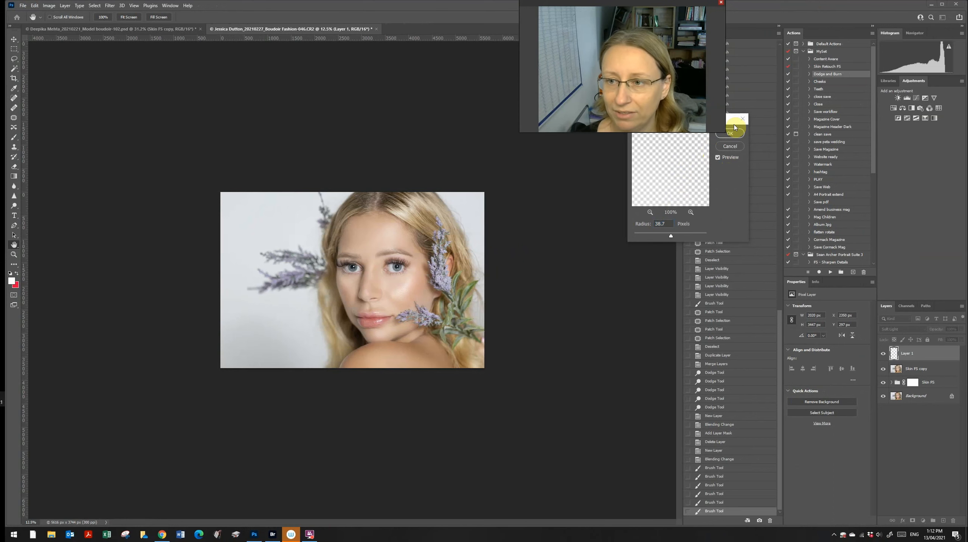
click(698, 156)
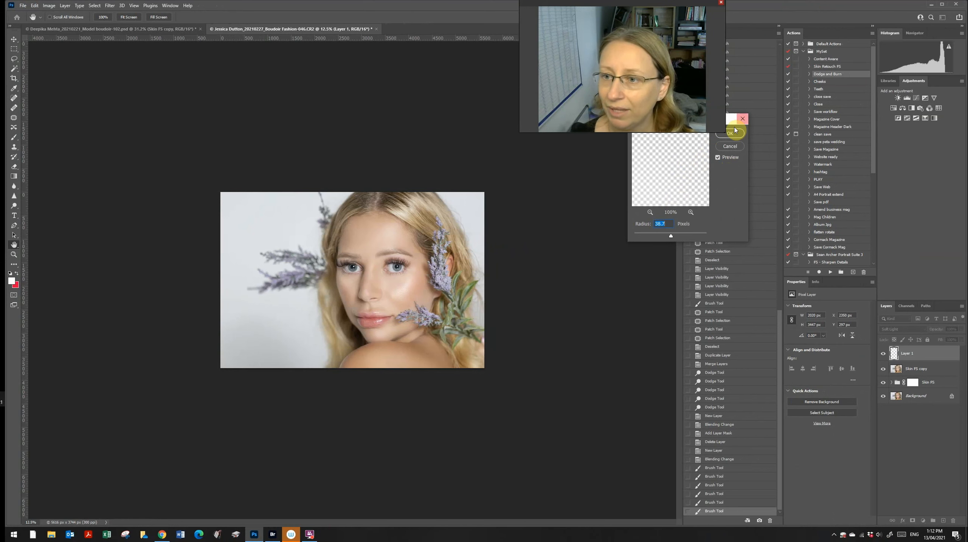
click(731, 133)
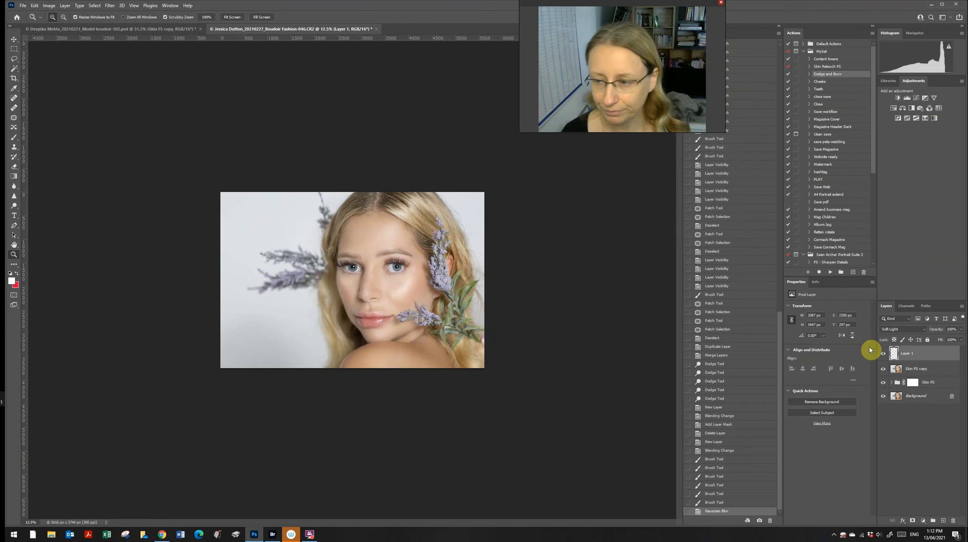
Reduce the highlight layer's opacity to 60% and compare the portrait with and without it.
click(883, 354)
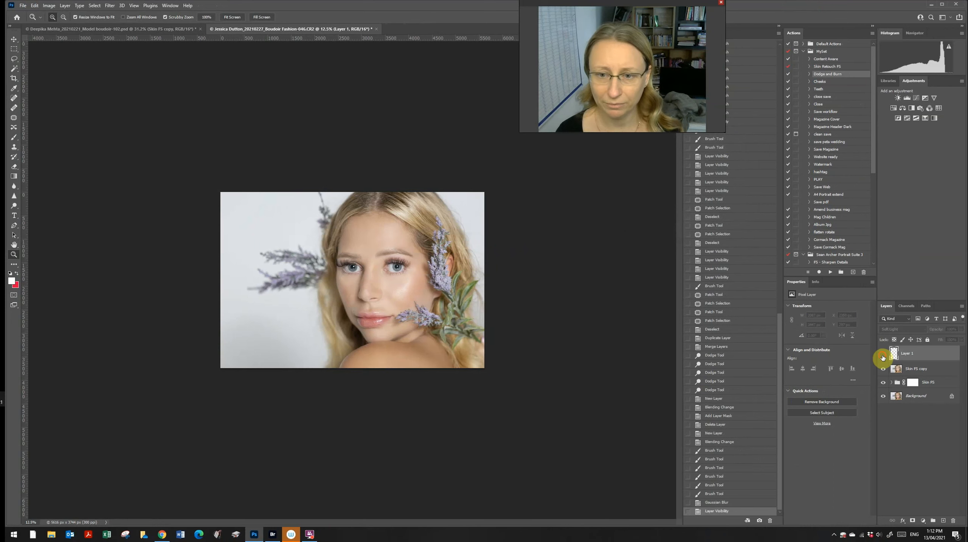
click(883, 355)
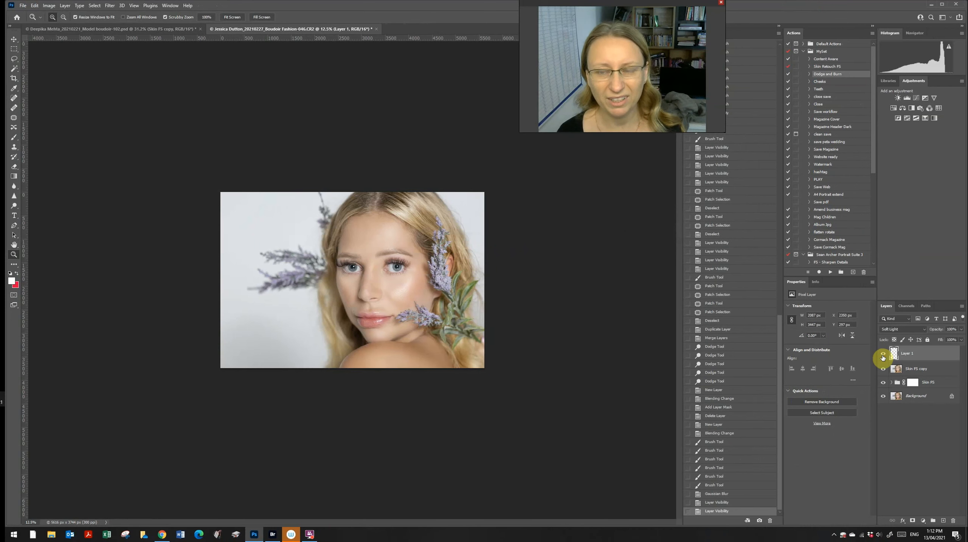
click(961, 328)
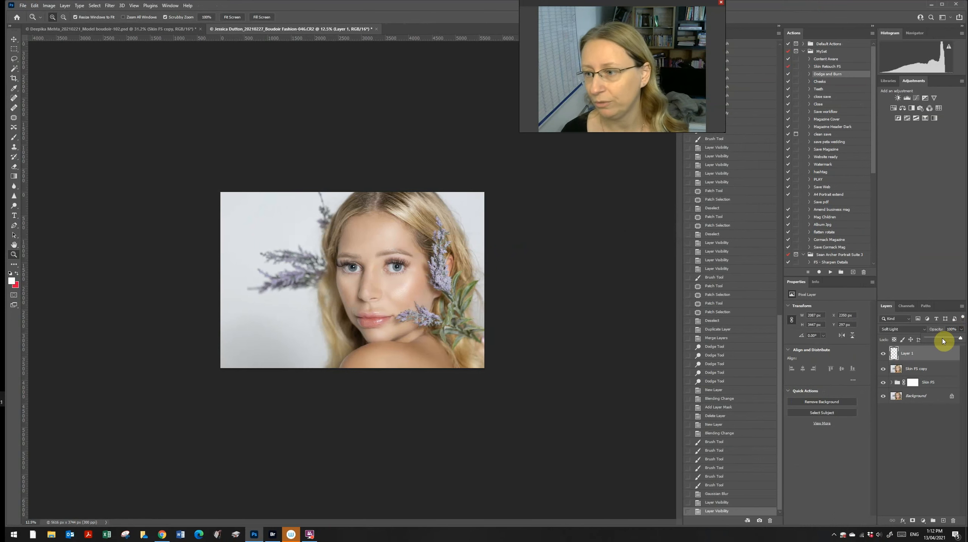
click(947, 338)
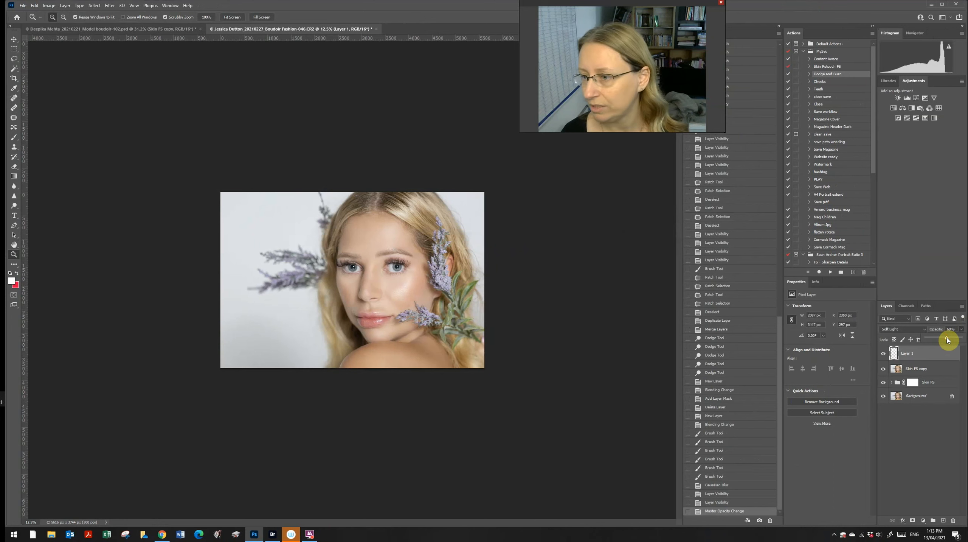
click(883, 353)
click(884, 354)
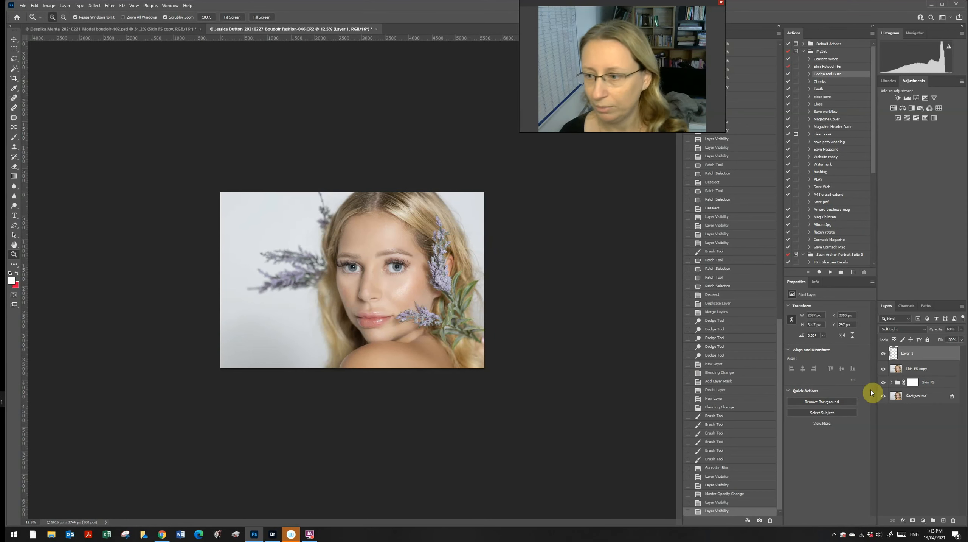
Duplicate all layers from the highlight layer down to Background and merge only the duplicates into one layer.
shift+click(912, 396)
key(ctrl+j)
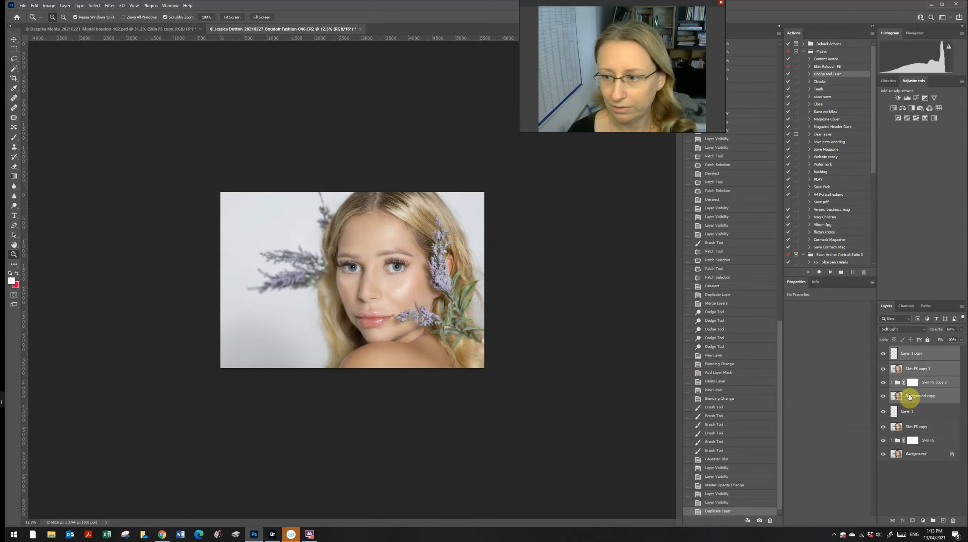
right_click(910, 396)
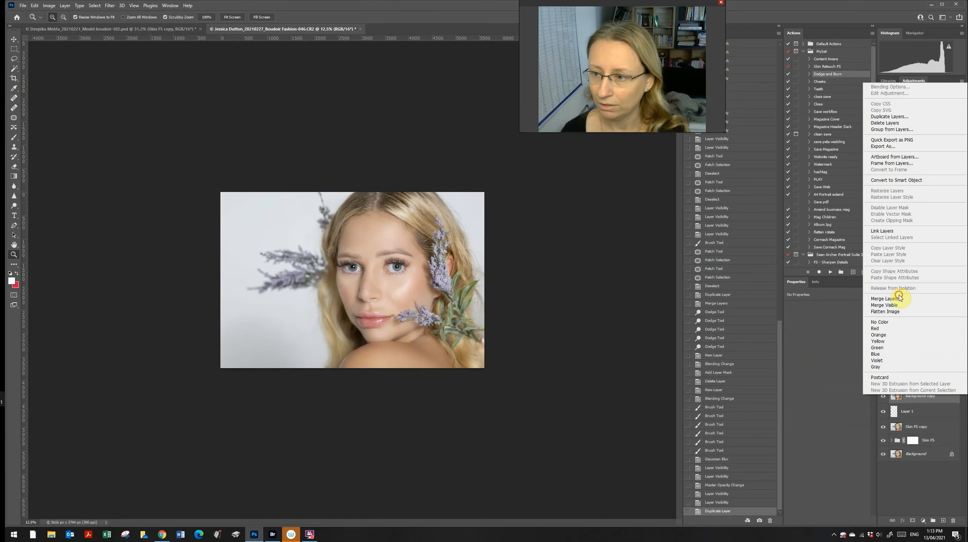
click(886, 299)
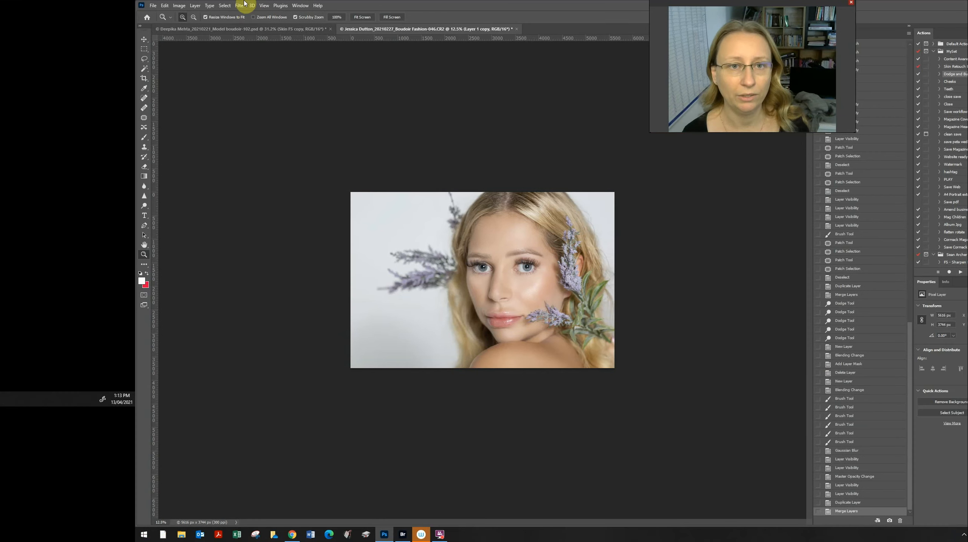
Run the Alien Skin Exposure X2 filter on the merged copy, checking the Fuji Pro 800Z and Kodak Portra 160NC layers, and apply the look.
click(242, 6)
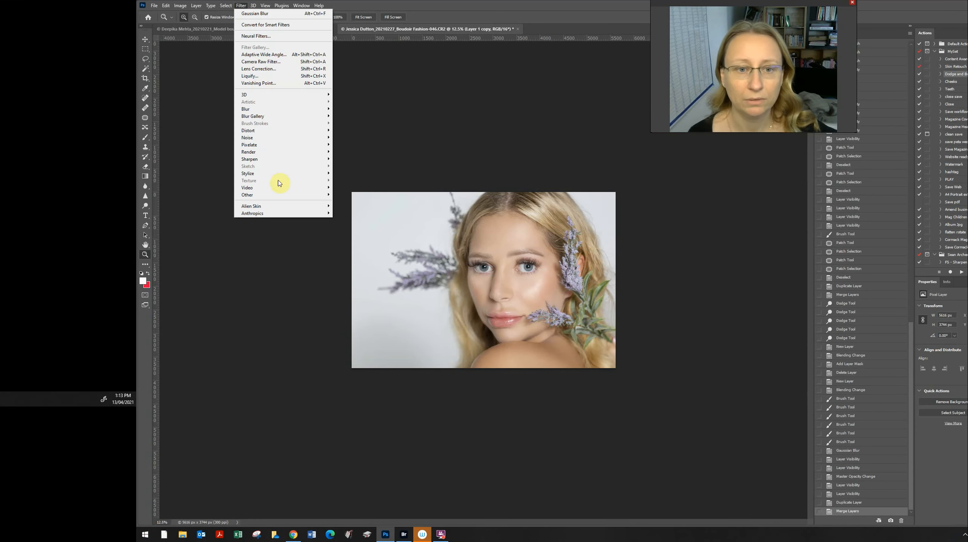
mouse_move(292, 207)
click(340, 206)
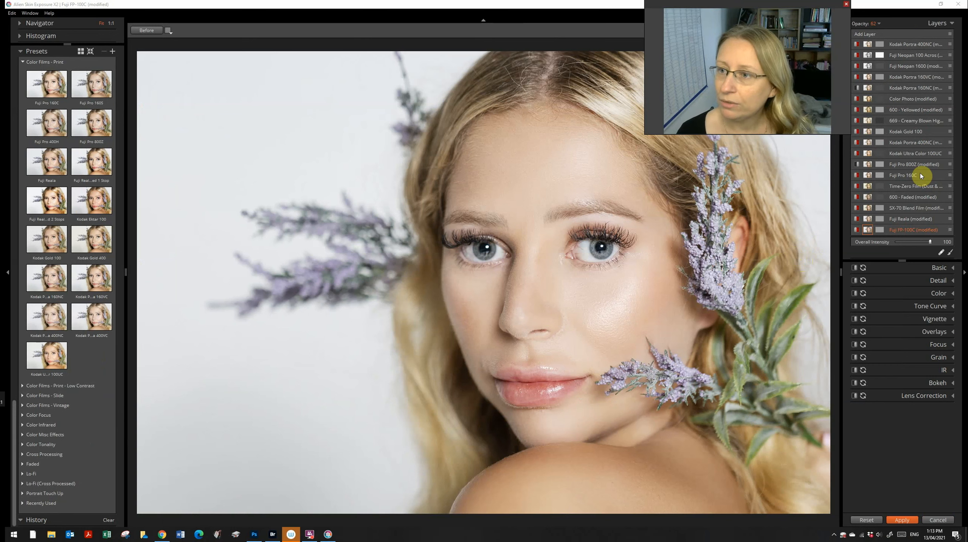
click(896, 167)
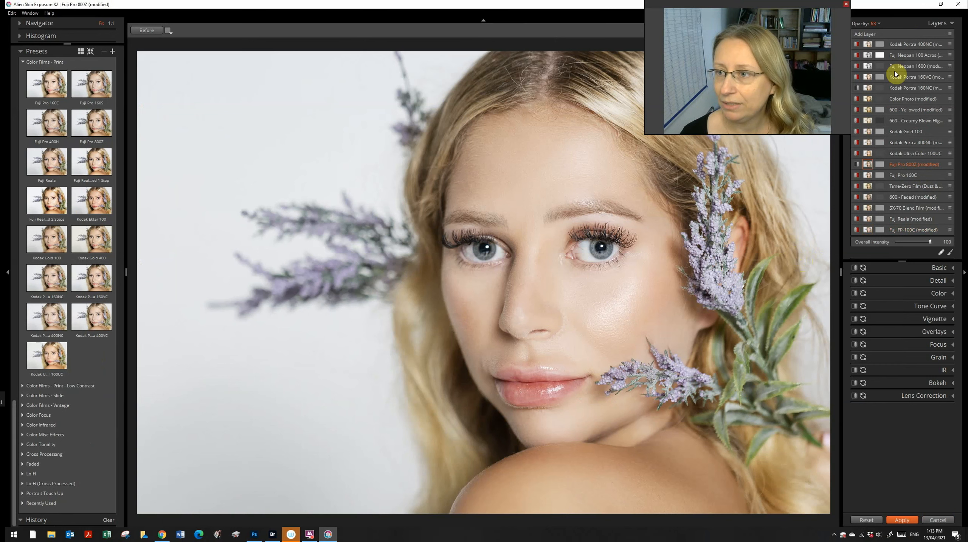
click(907, 87)
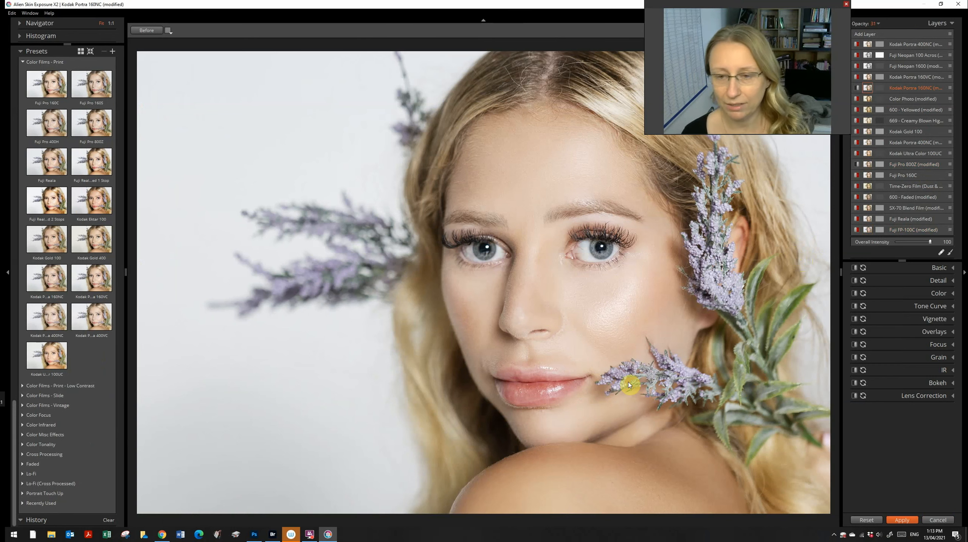
click(905, 518)
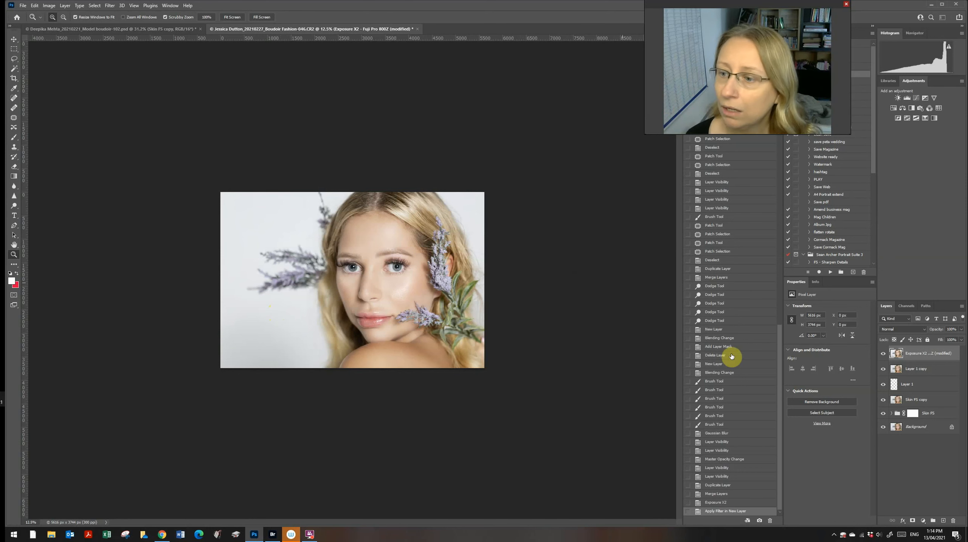
Lower the Exposure X2 layer's opacity to 62% and compare the portrait with and without the film look.
click(882, 355)
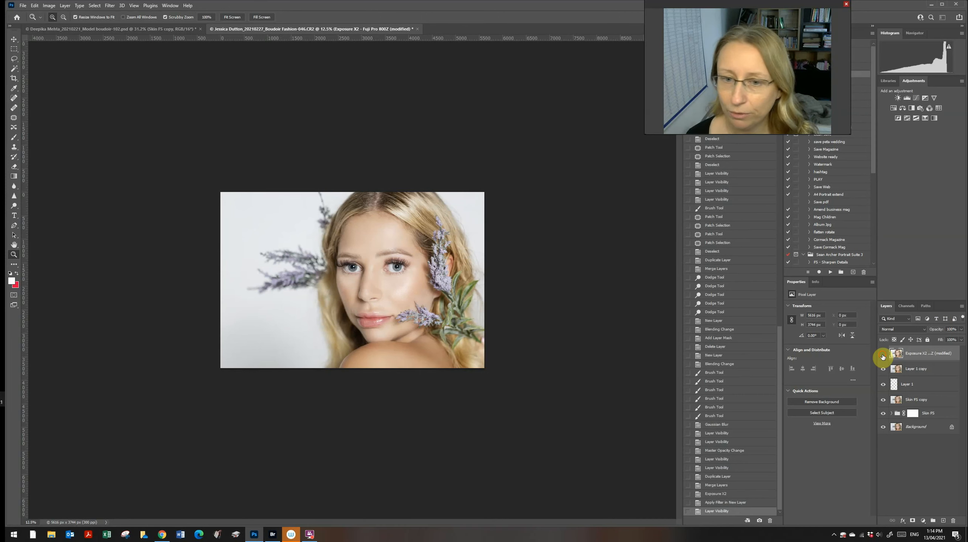
click(882, 355)
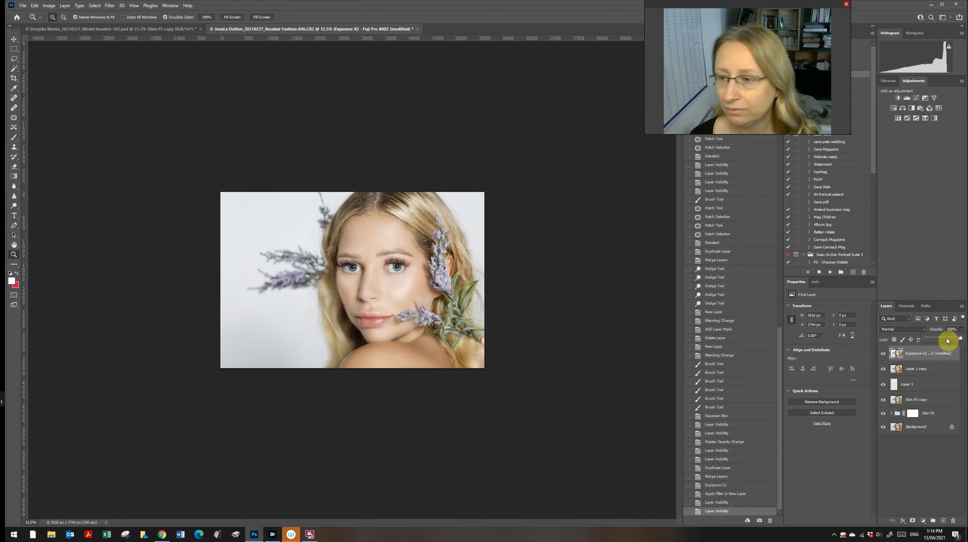
click(947, 338)
drag(947, 339, 949, 339)
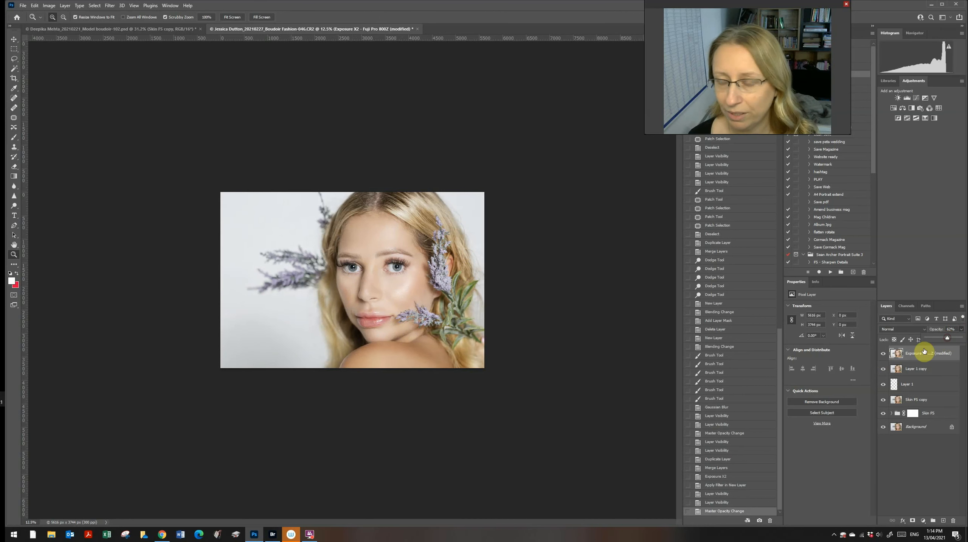
click(884, 353)
click(884, 353)
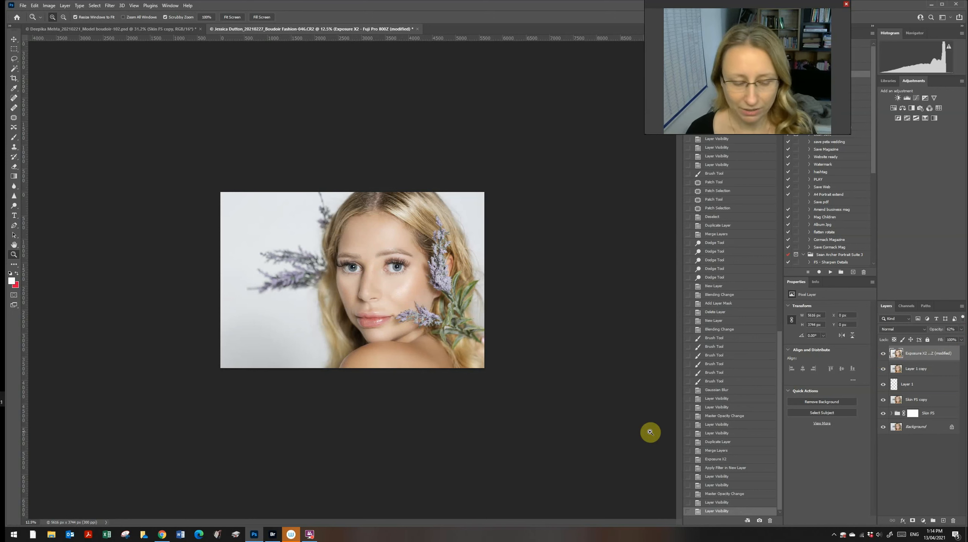
Duplicate all layers from the Exposure X2 layer down to Background and merge only the duplicates into one layer.
shift+click(918, 428)
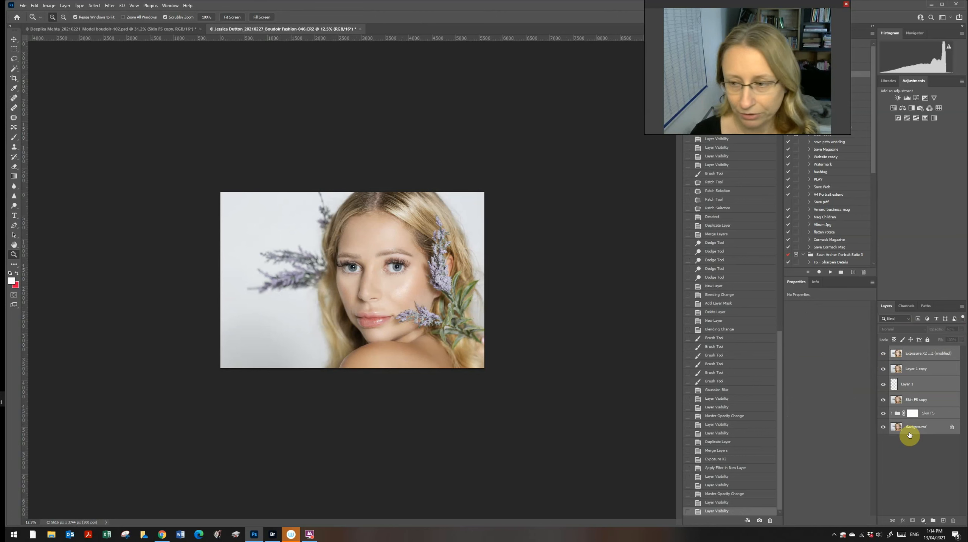
key(ctrl+j)
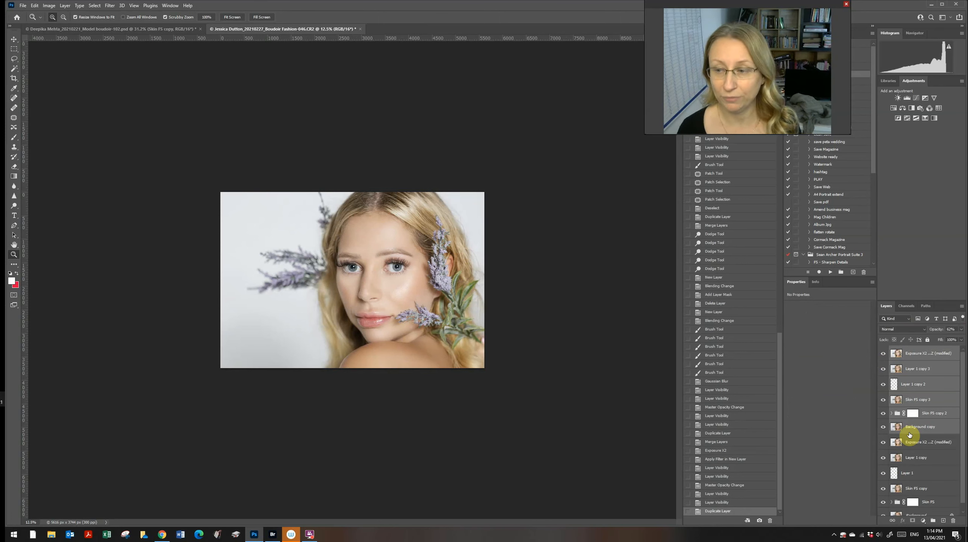
right_click(909, 433)
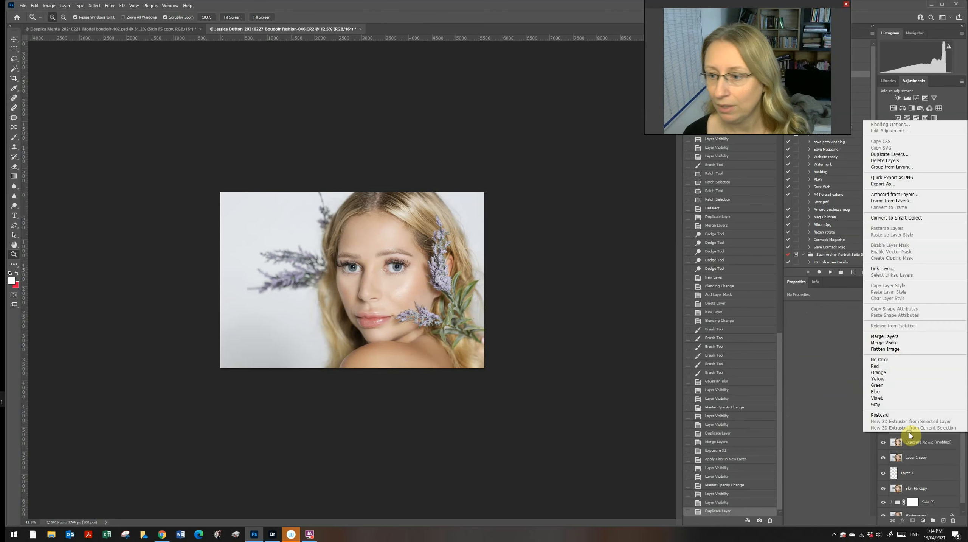
click(887, 336)
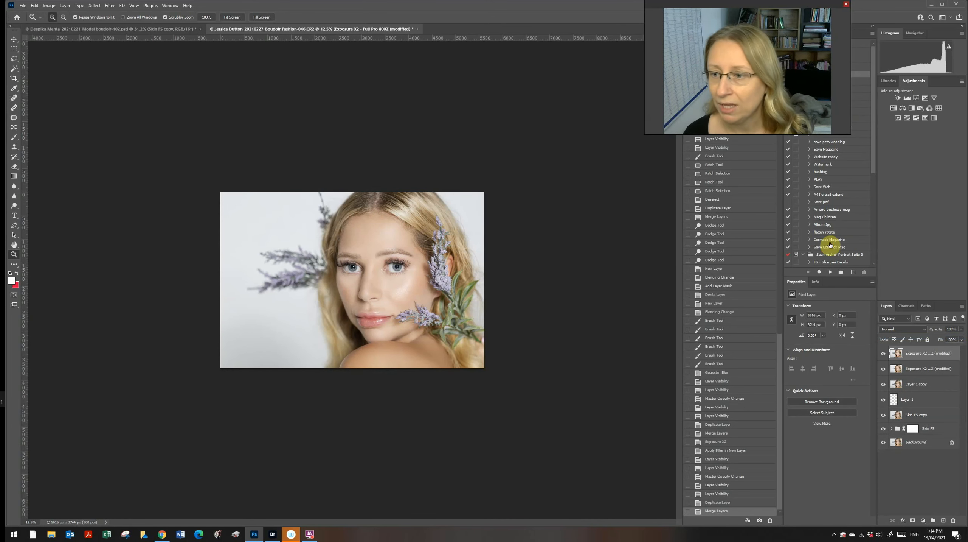
Run the FINISHING FX action from the Sean Archer Portrait Suite 3 set through to its end.
scroll(829, 245, down, 3)
scroll(830, 245, down, 2)
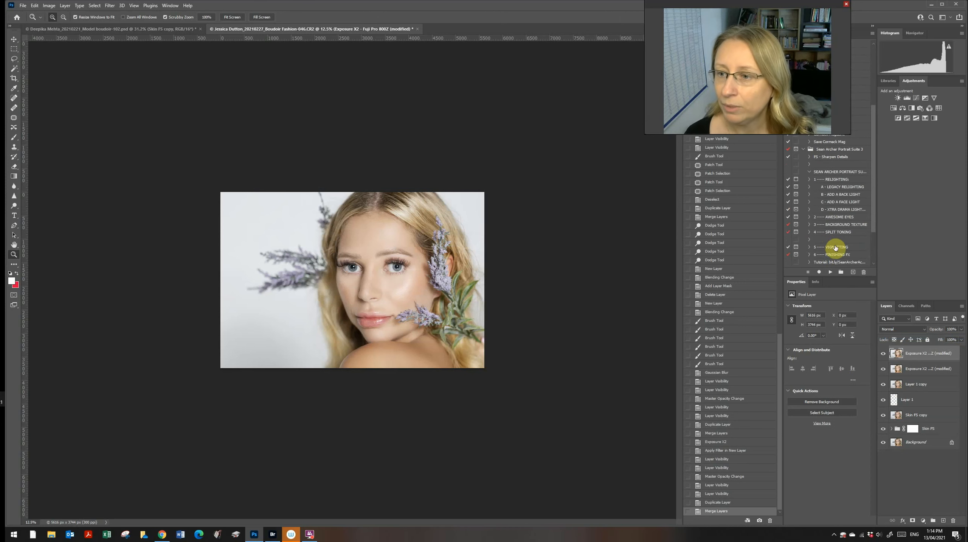
scroll(840, 250, down, 1)
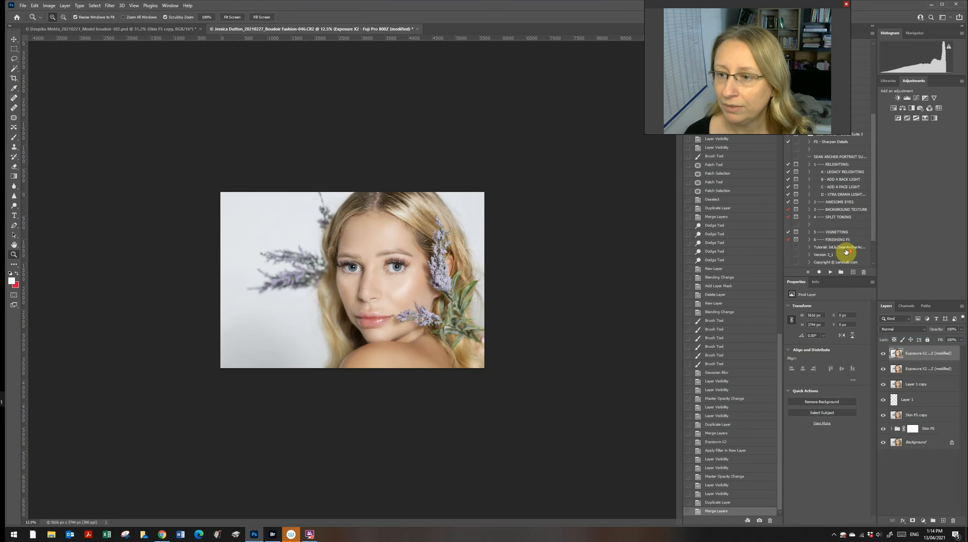
click(837, 240)
click(829, 272)
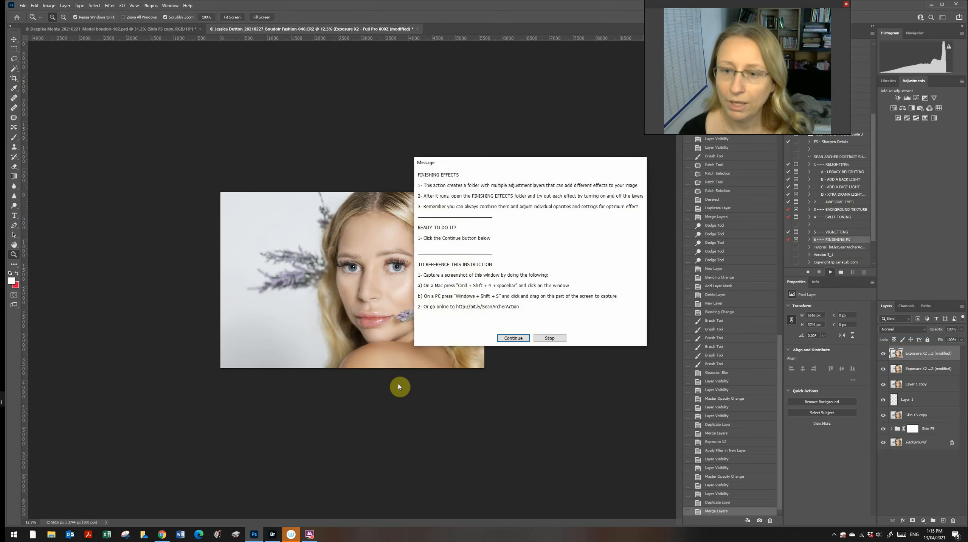
click(514, 337)
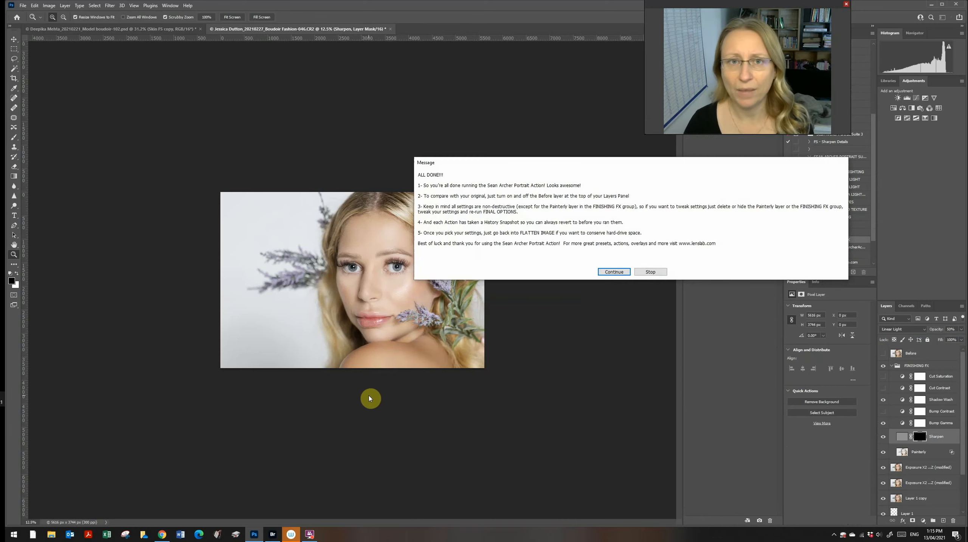
click(630, 271)
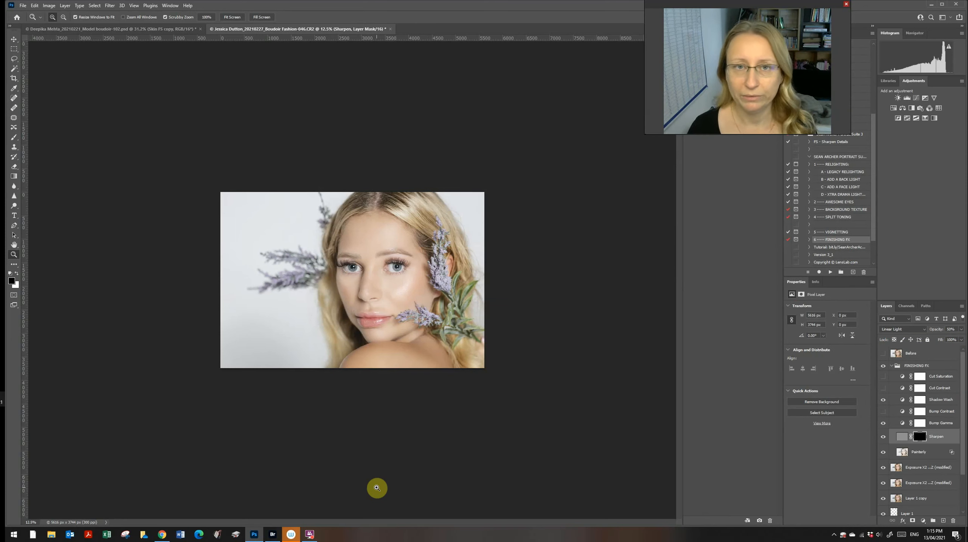
Hide the Shadow Wash, Bump Gamma and Painterly layers in the FINISHING FX group, checking Bump Gamma on and off.
click(882, 398)
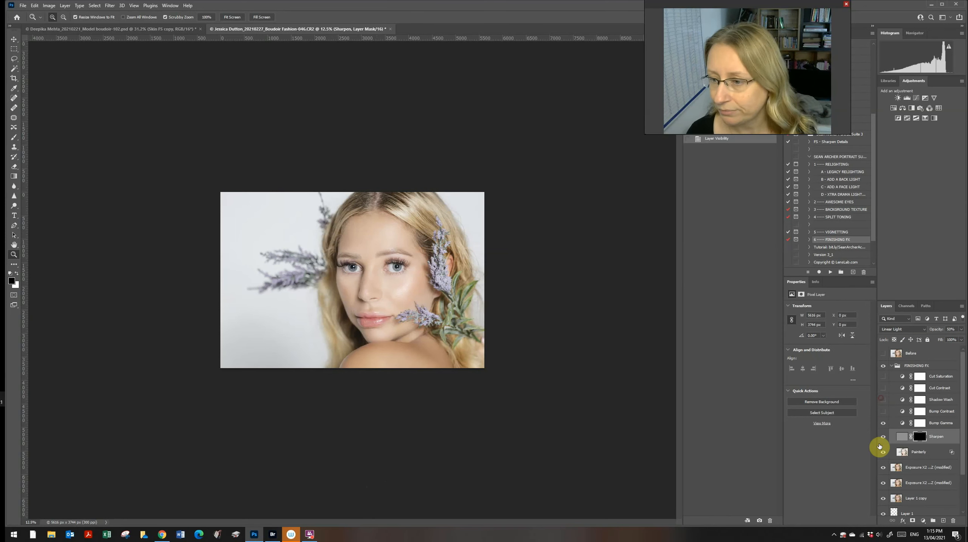
click(883, 422)
click(883, 452)
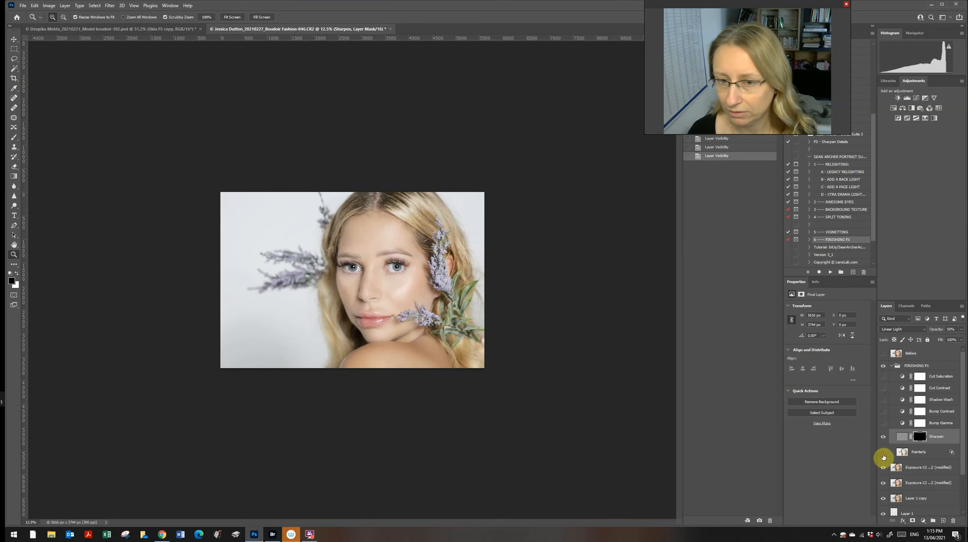
click(882, 423)
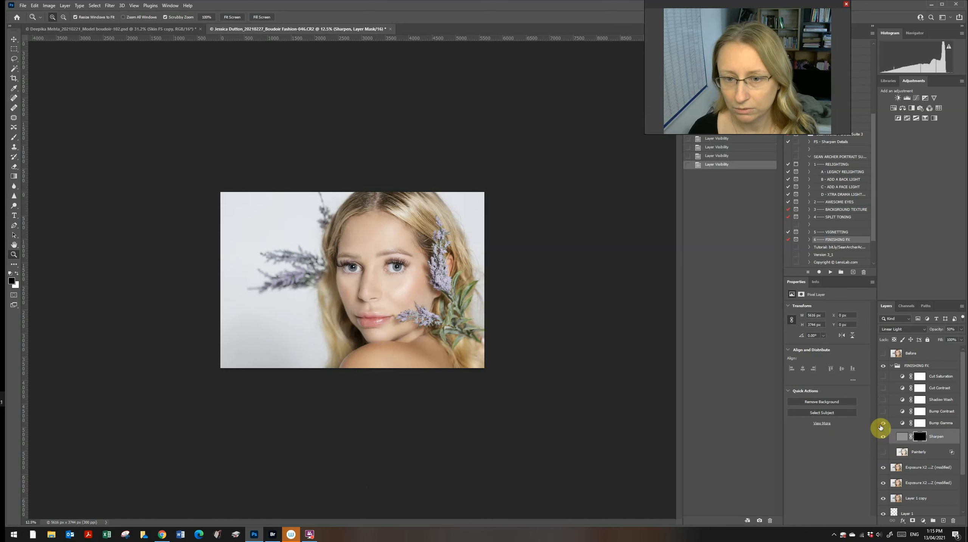
click(884, 424)
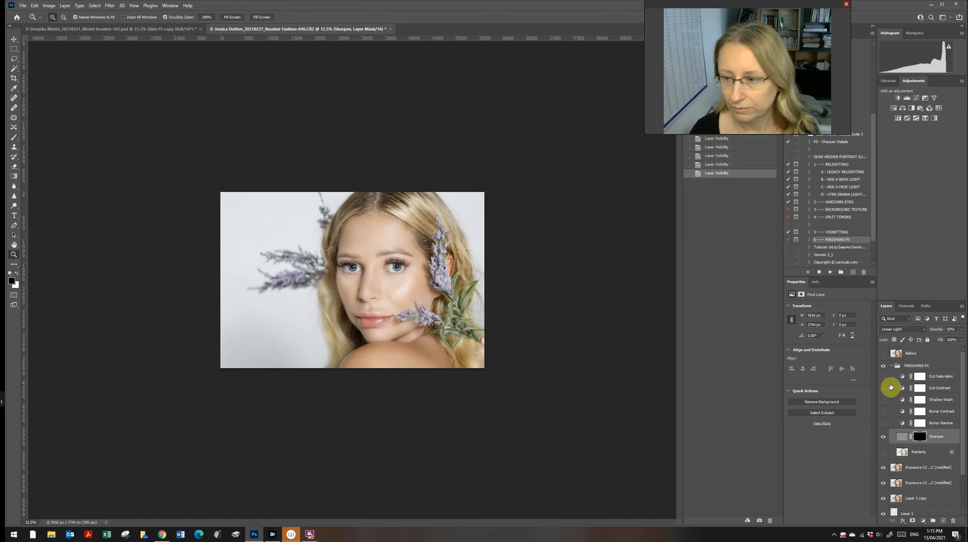
Preview the Cut Saturation and Cut Contrast layers one at a time, leaving both hidden.
click(882, 377)
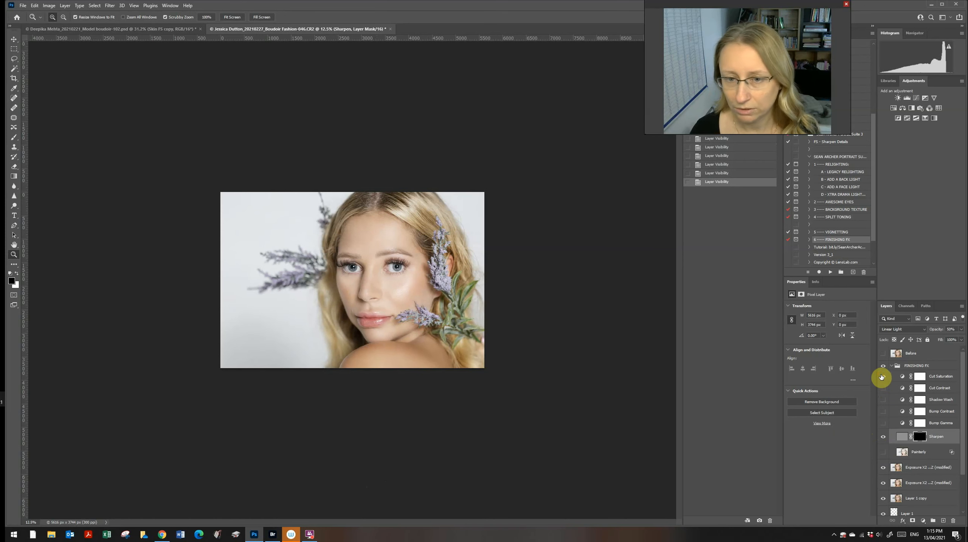
click(882, 377)
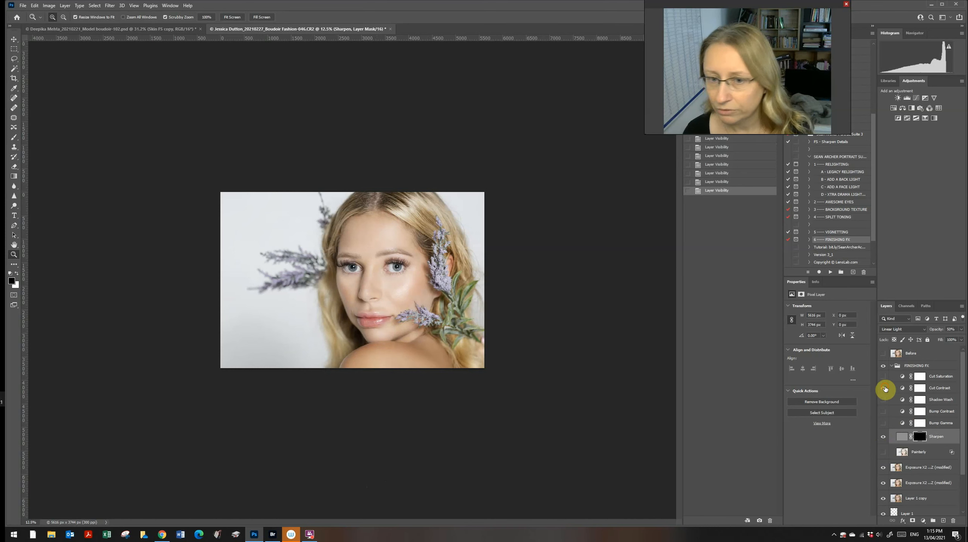
click(885, 388)
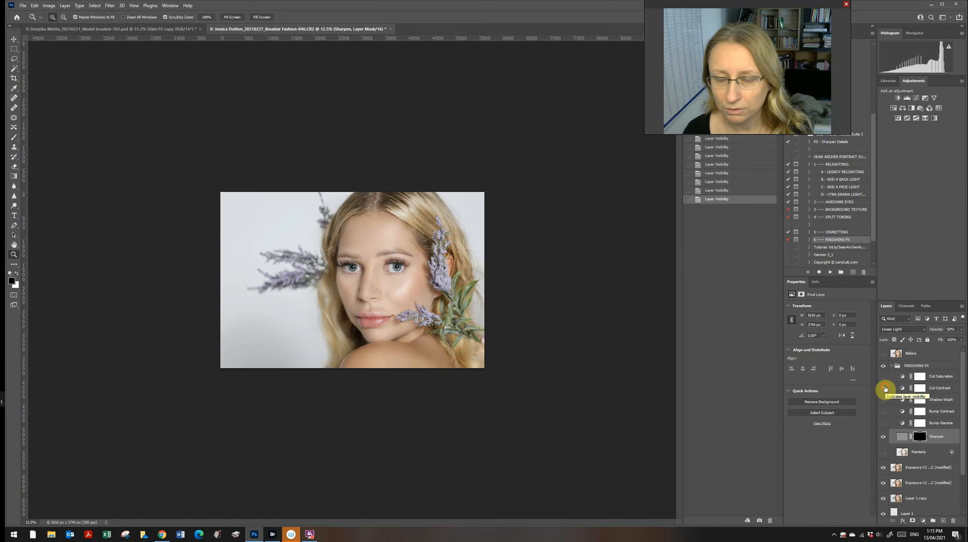
click(884, 388)
click(885, 389)
click(885, 388)
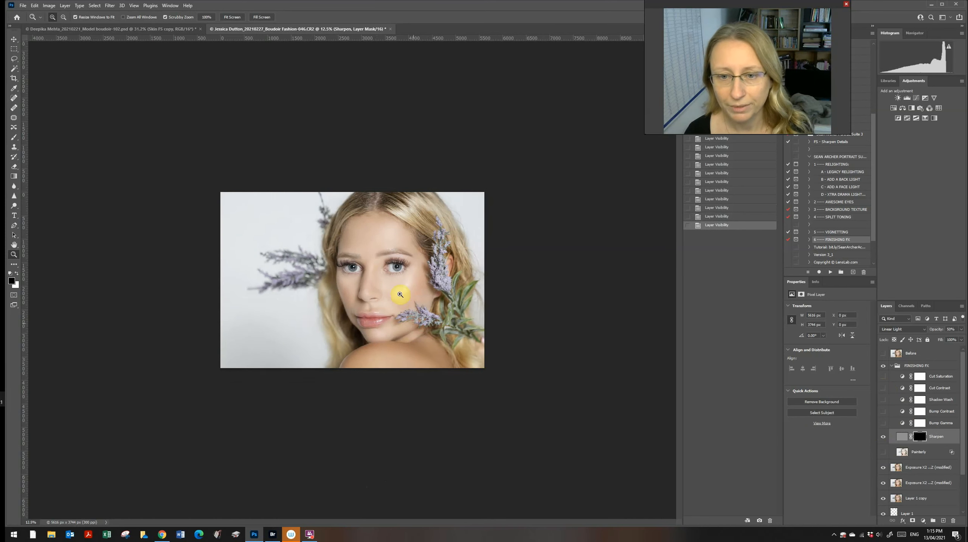
Target the Sharpen layer's mask and set the Brush tool's opacity to 100%.
key(ctrl+plus)
key(ctrl+plus)
key(ctrl+plus)
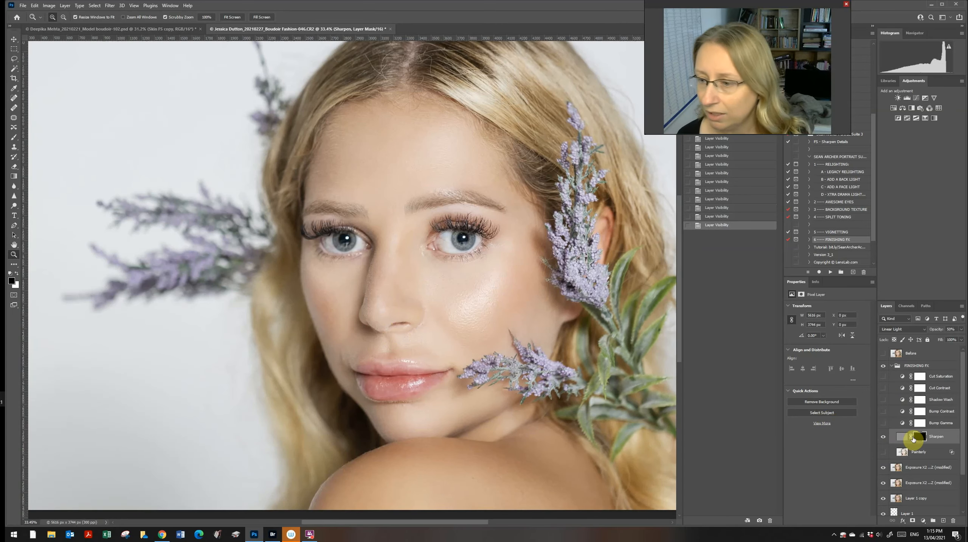
click(921, 437)
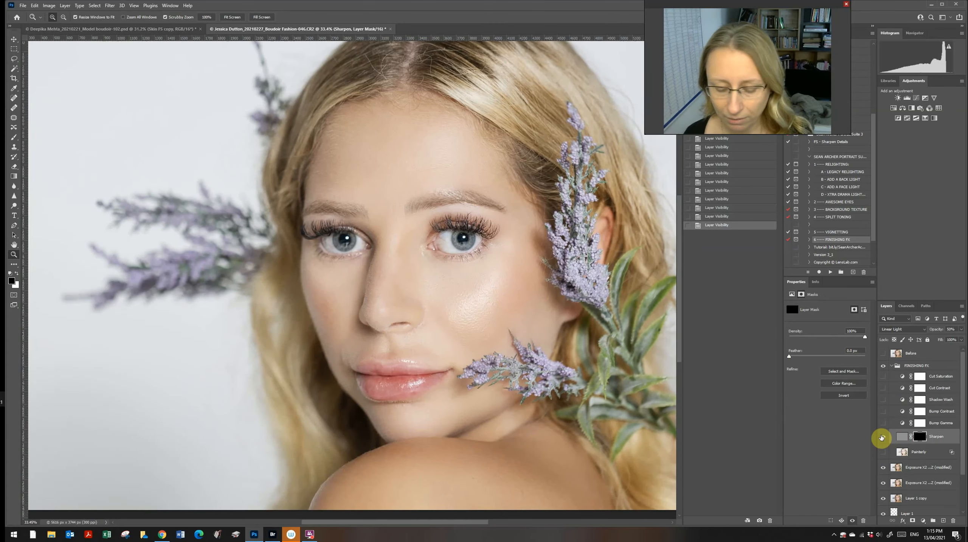
click(882, 436)
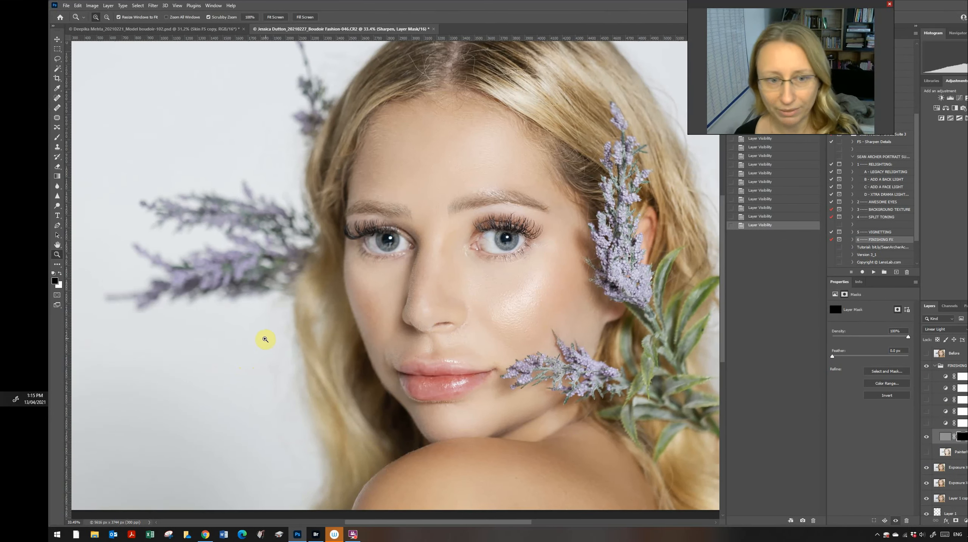
key(b)
click(222, 17)
drag(222, 26, 268, 27)
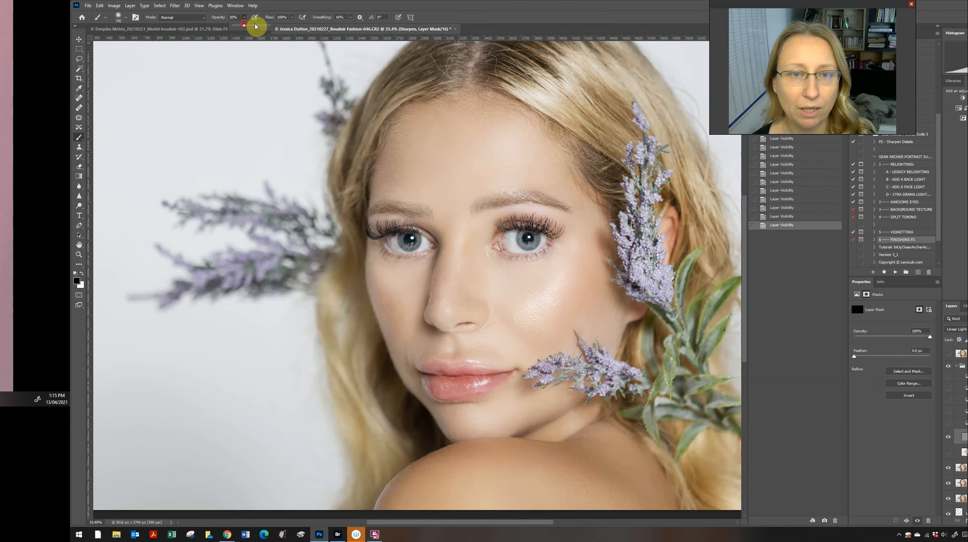
click(344, 5)
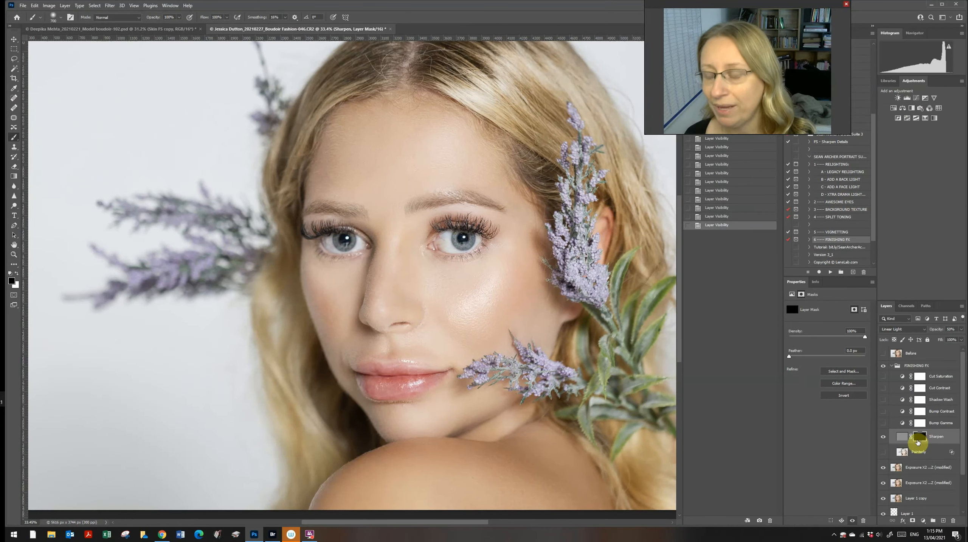
Paint white with a smaller brush on the Sharpen mask over both eyes, the eyelashes and the brow area.
click(920, 440)
key(x)
drag(253, 340, 294, 363)
key(bracketleft)
key(bracketleft)
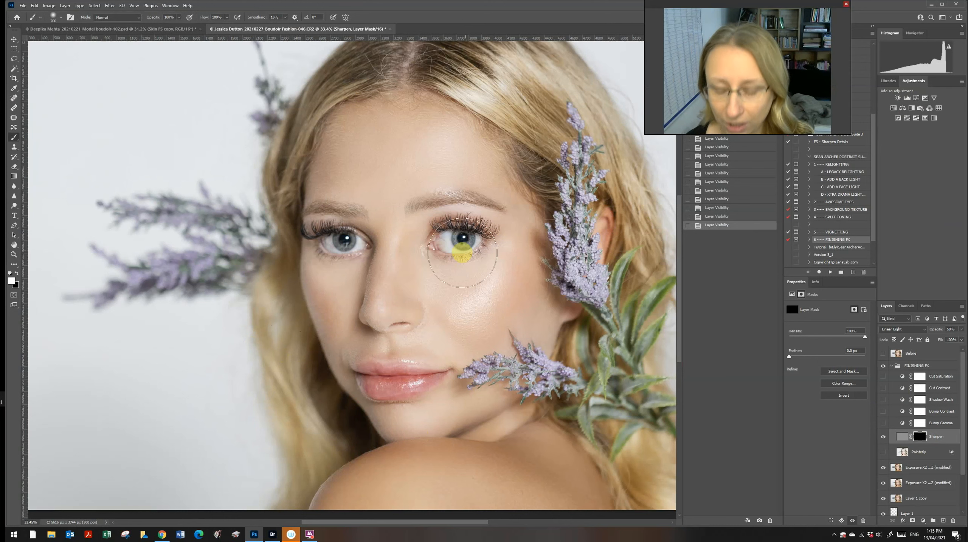
key(bracketleft)
key(bracketleft)
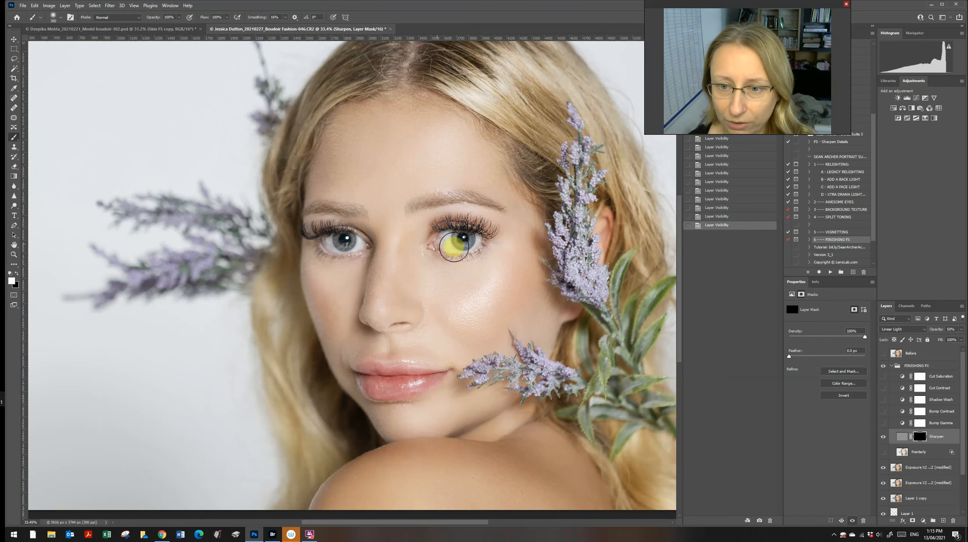
click(455, 236)
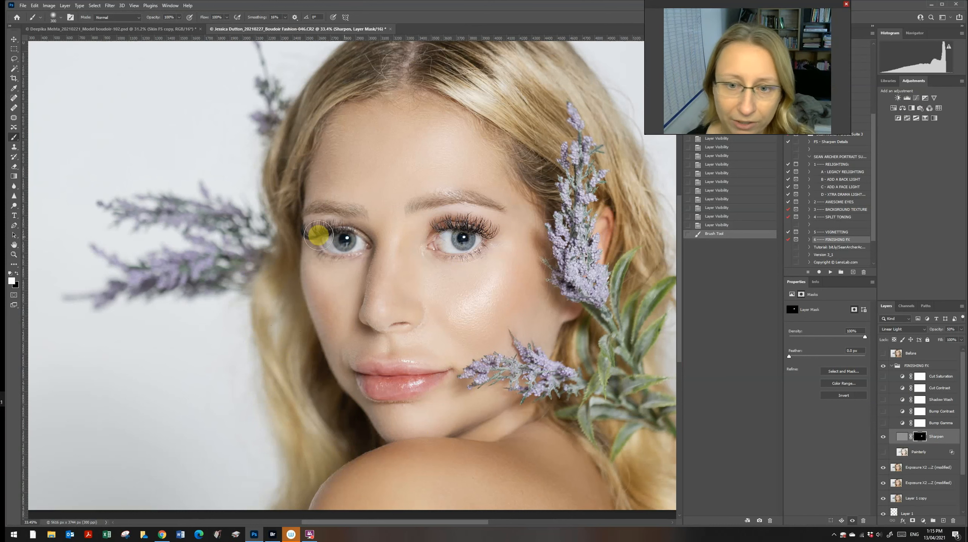
click(339, 236)
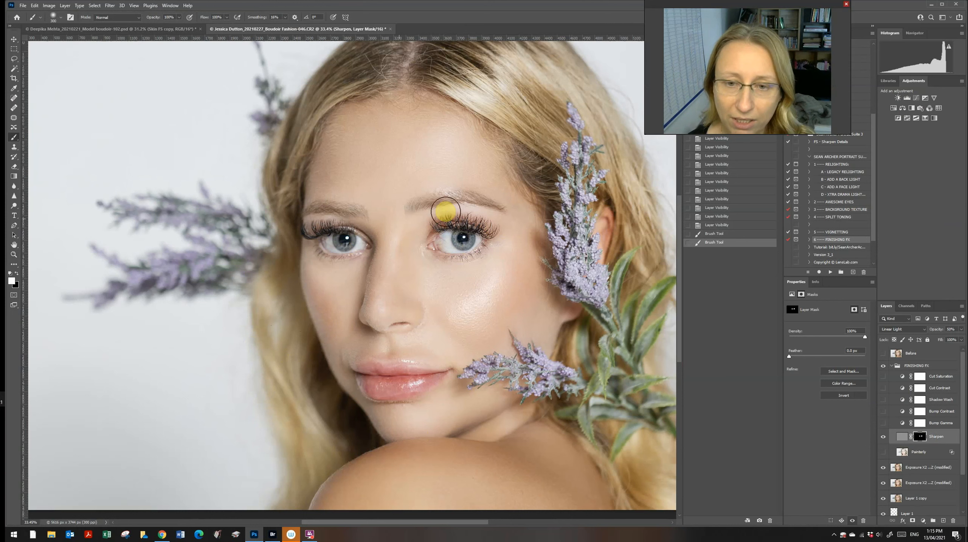
drag(425, 207, 489, 209)
mouse_move(356, 220)
mouse_down()
mouse_move(324, 214)
mouse_move(299, 229)
mouse_up()
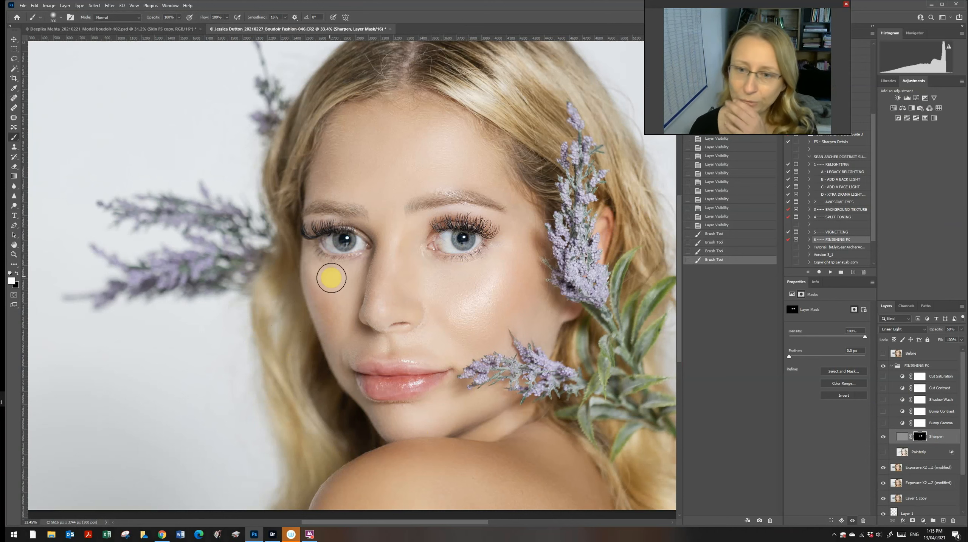
Paint white on the Sharpen mask over the lips, the foreground lavender and leaves, and the outer lashes of the eye nearest the background lavender.
mouse_move(421, 381)
mouse_down()
mouse_move(385, 380)
mouse_move(460, 380)
mouse_up()
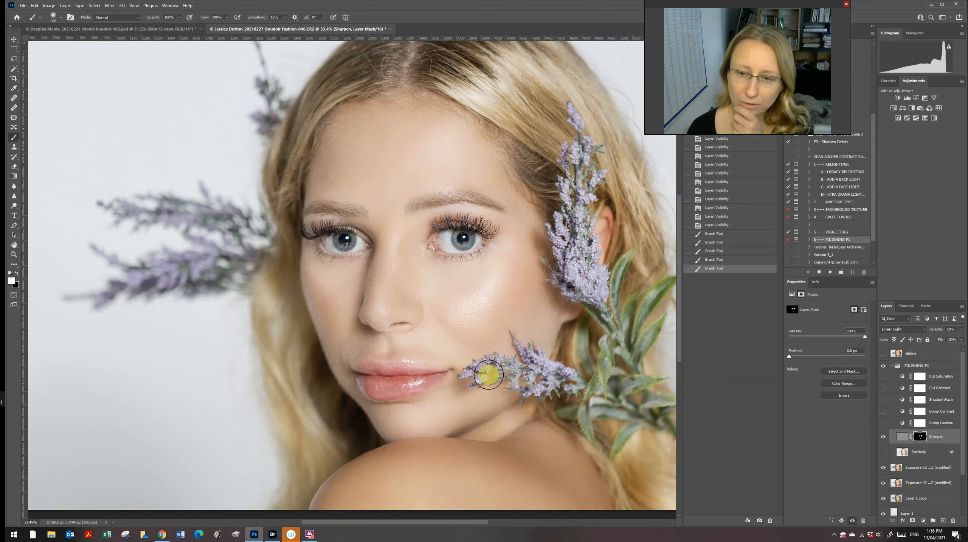
mouse_move(522, 375)
mouse_down()
mouse_move(545, 380)
mouse_move(535, 362)
mouse_move(569, 342)
mouse_move(586, 285)
mouse_up()
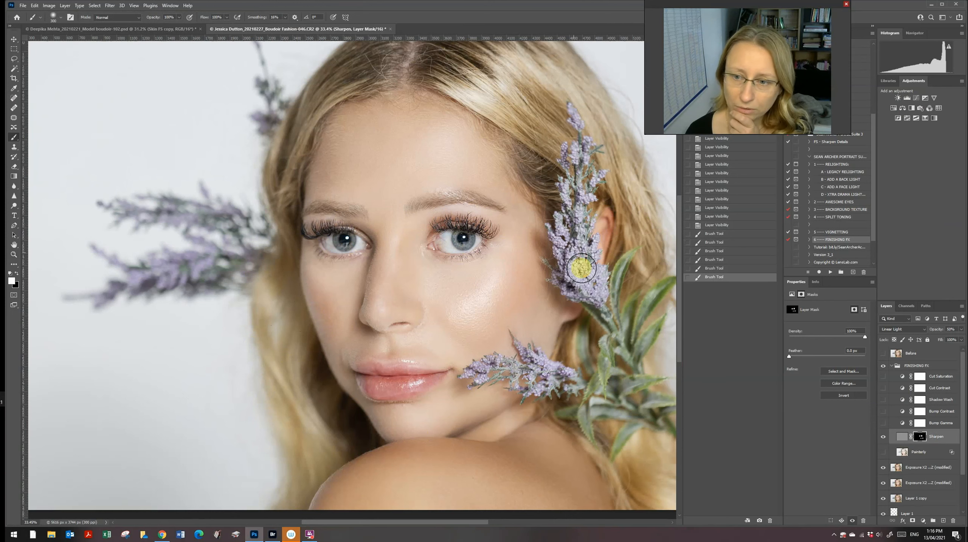
drag(575, 165, 569, 131)
mouse_move(625, 363)
mouse_down()
mouse_move(600, 384)
mouse_move(603, 411)
mouse_move(589, 382)
mouse_move(629, 268)
mouse_up()
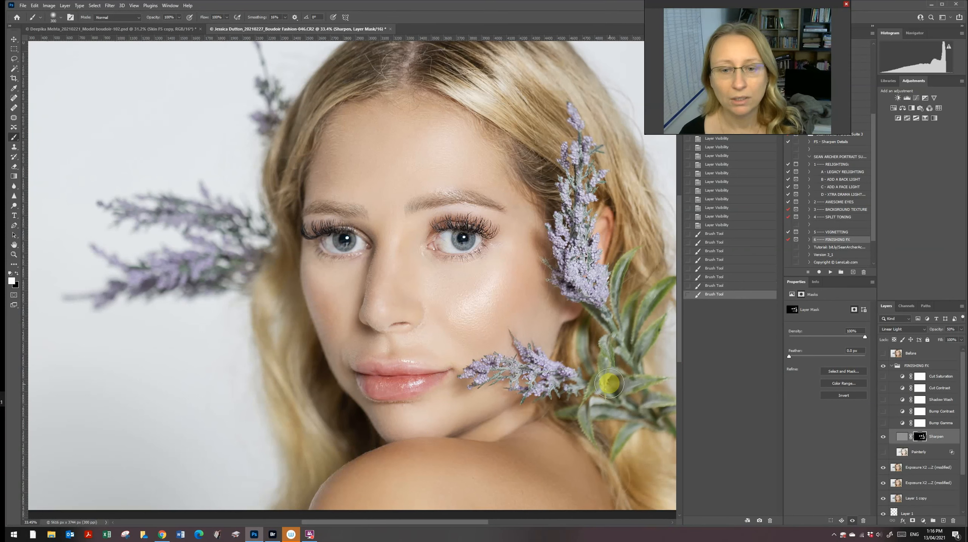
mouse_move(315, 247)
mouse_down()
mouse_move(342, 248)
mouse_move(317, 243)
mouse_move(344, 239)
mouse_move(309, 258)
mouse_up()
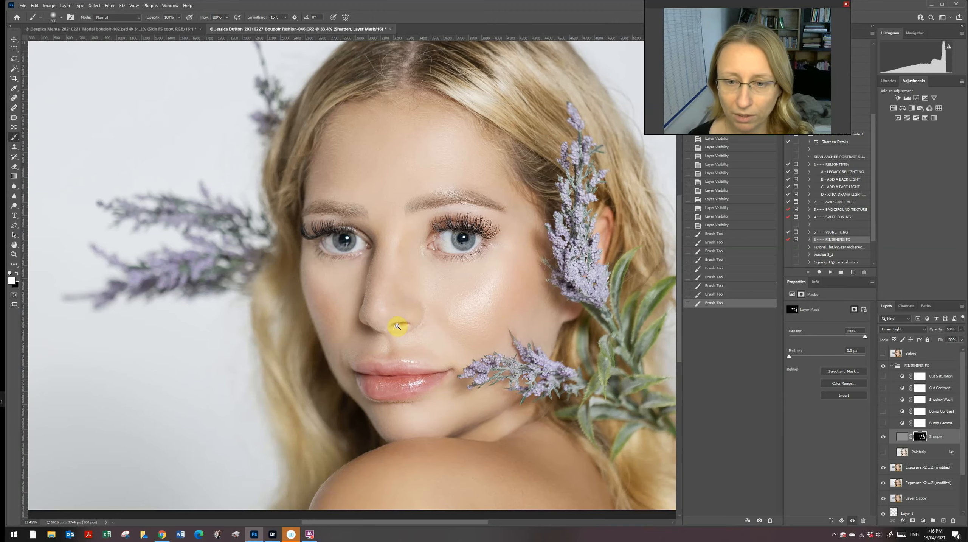
Compare the full portrait with and without the Sharpen layer.
key(z)
drag(435, 351, 416, 338)
drag(409, 282, 425, 306)
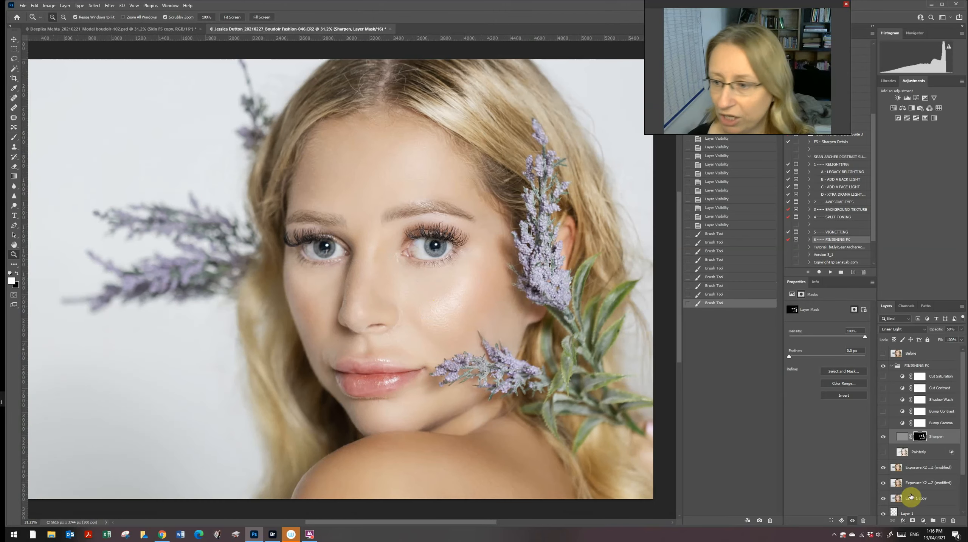
click(883, 437)
click(883, 438)
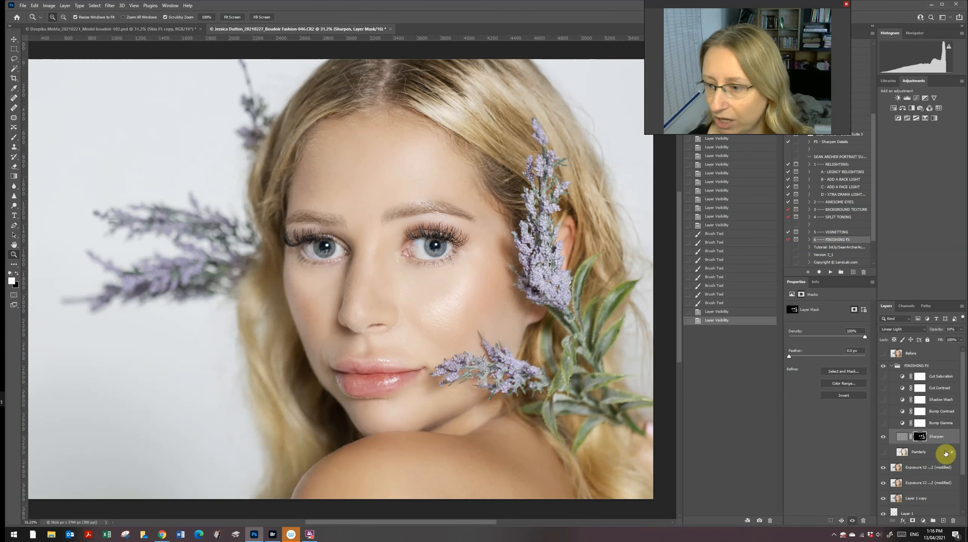
Raise the Sharpen layer's opacity to 100%.
click(935, 437)
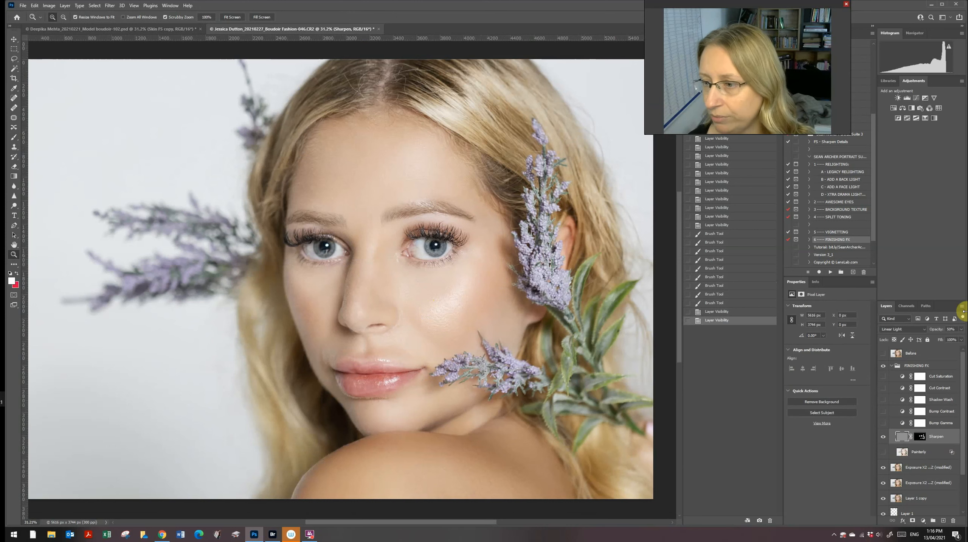
click(962, 329)
drag(944, 338, 965, 337)
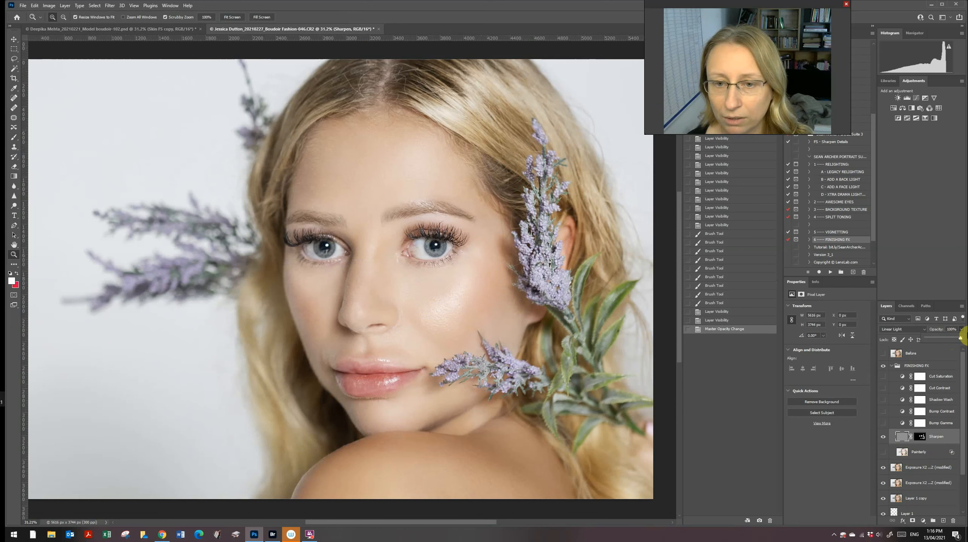
Collapse and select the FINISHING FX group and compare the whole portrait with and without its effects.
click(898, 365)
click(891, 366)
click(883, 366)
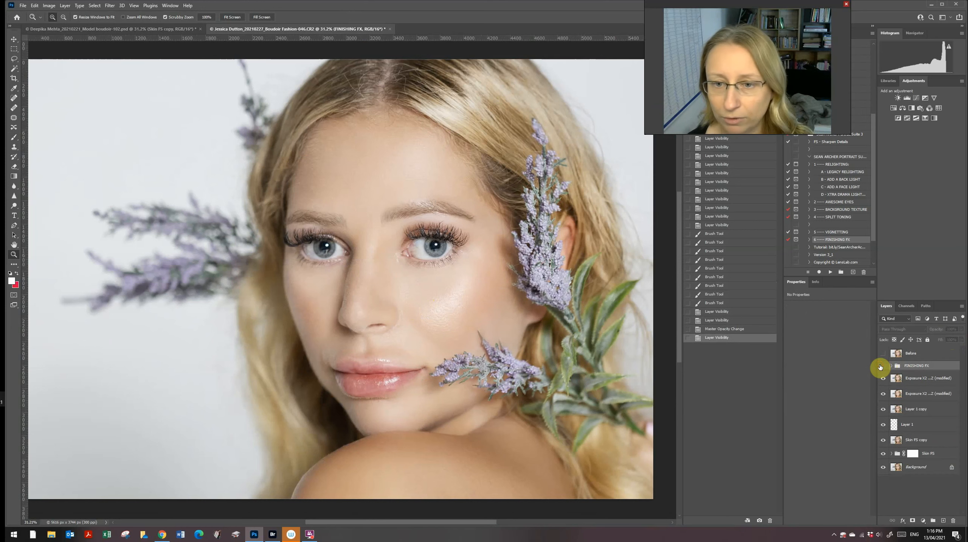
click(883, 365)
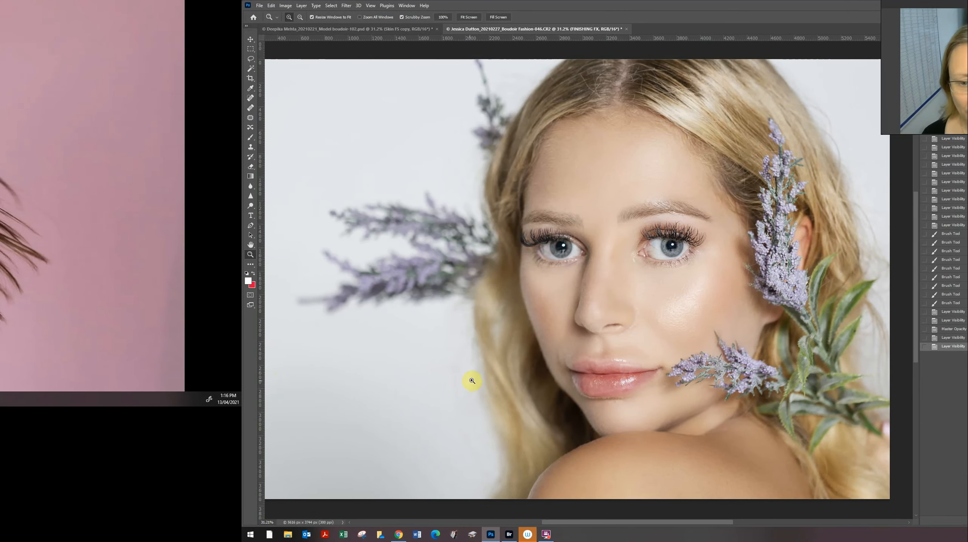
mouse_move(613, 388)
mouse_down()
mouse_move(590, 380)
mouse_move(597, 386)
mouse_up()
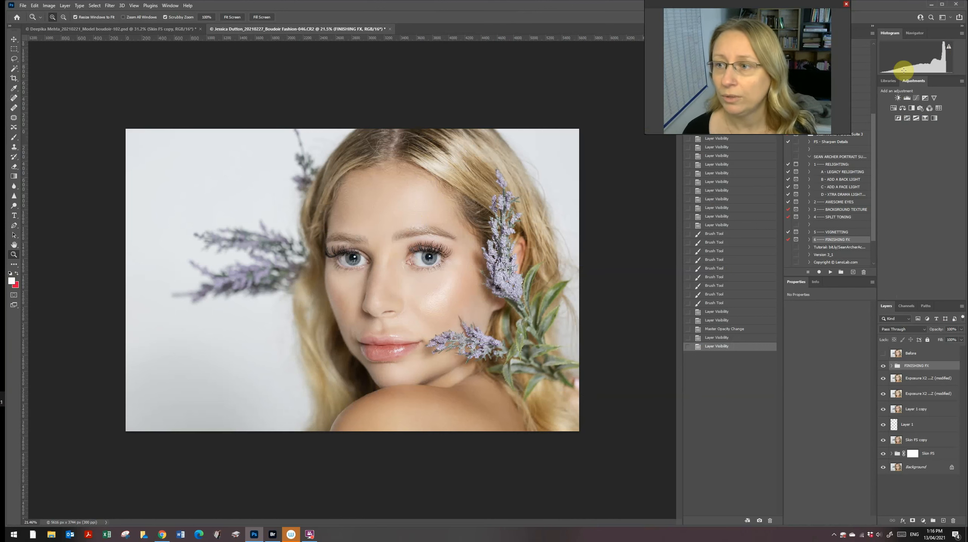
Add a Photo Filter adjustment layer above the FINISHING FX group, trying Warming Filter (LBA) and Cooling Filters (80) and (LBB) before choosing Cooling Filter (82).
click(921, 109)
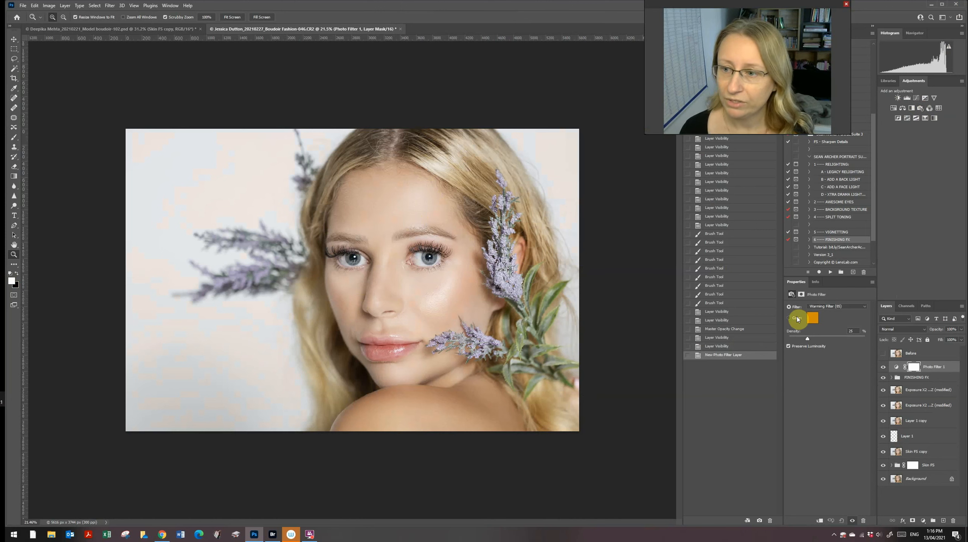
click(827, 306)
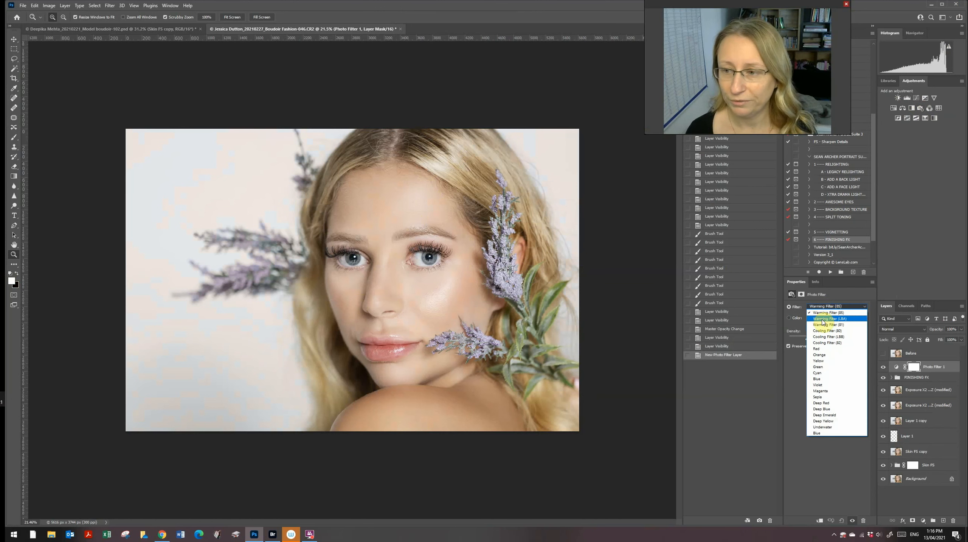
click(828, 319)
click(827, 307)
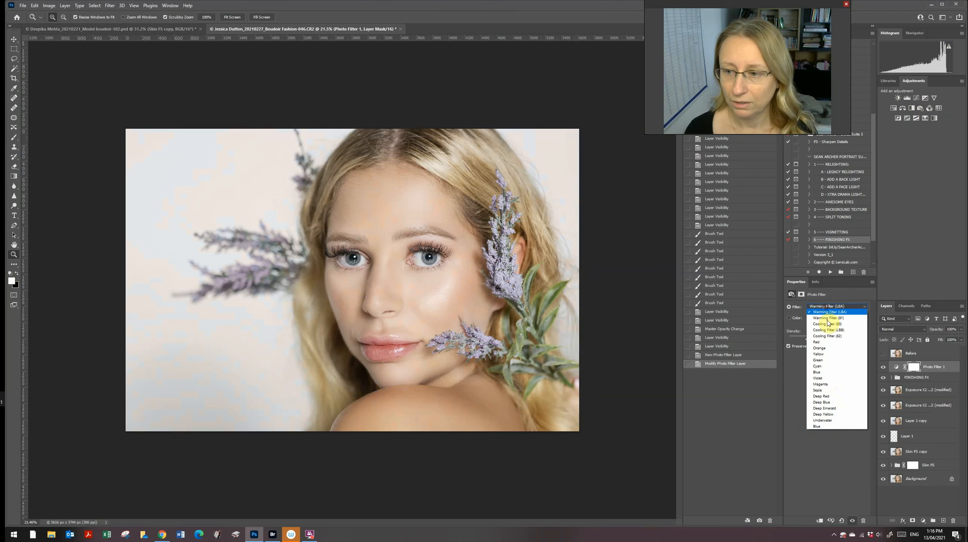
click(828, 333)
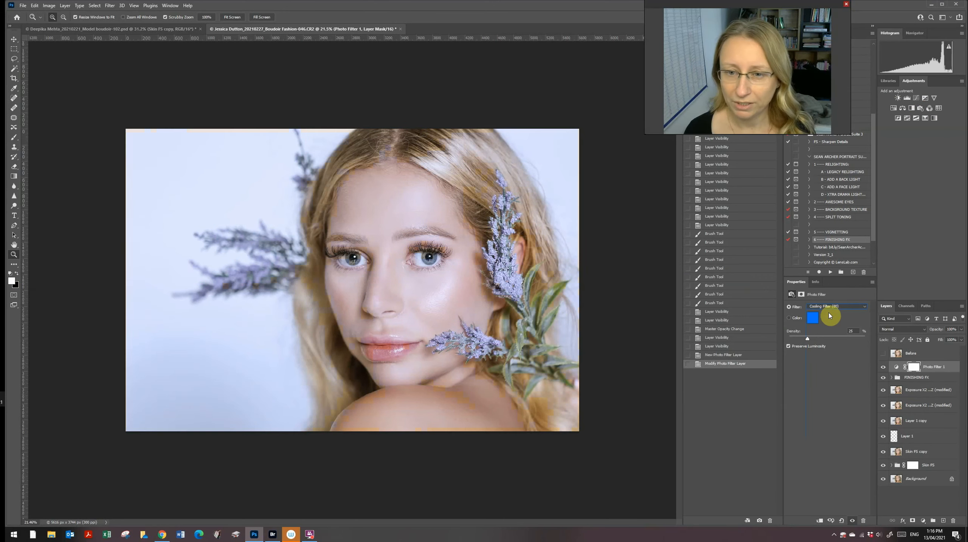
click(832, 306)
click(836, 337)
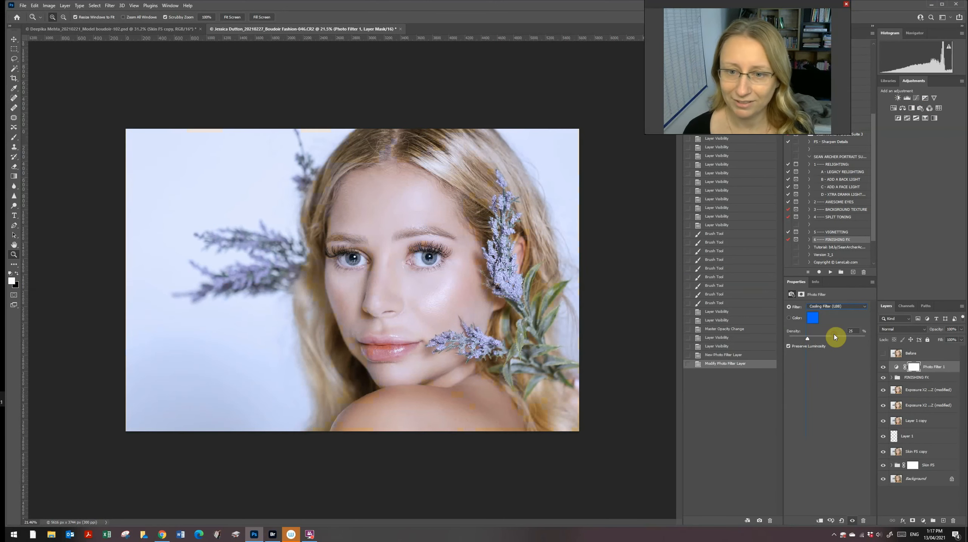
click(828, 306)
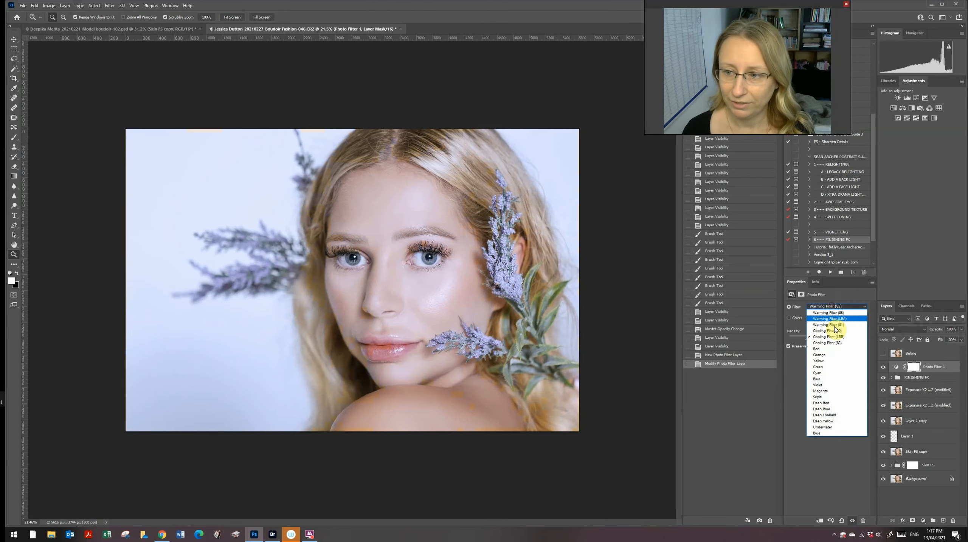
click(831, 343)
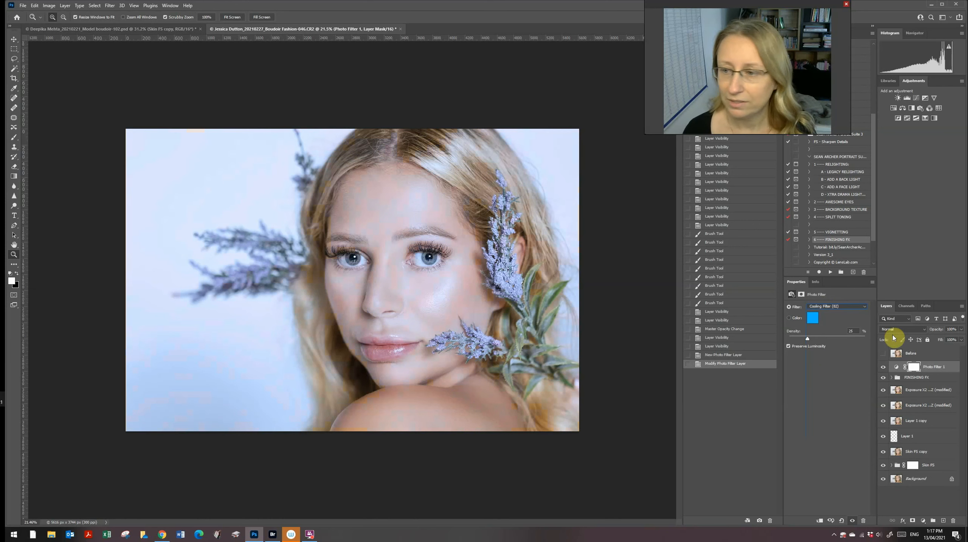
Lower the Photo Filter layer's opacity to 32% and compare the portrait with and without the filter.
click(961, 329)
drag(946, 339, 948, 339)
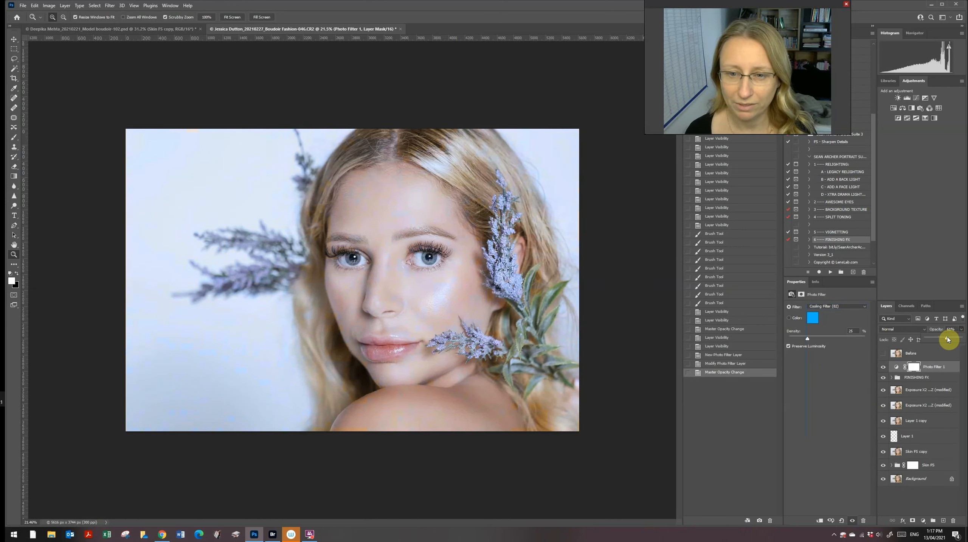
mouse_move(428, 336)
mouse_down()
mouse_move(401, 316)
mouse_move(431, 343)
mouse_up()
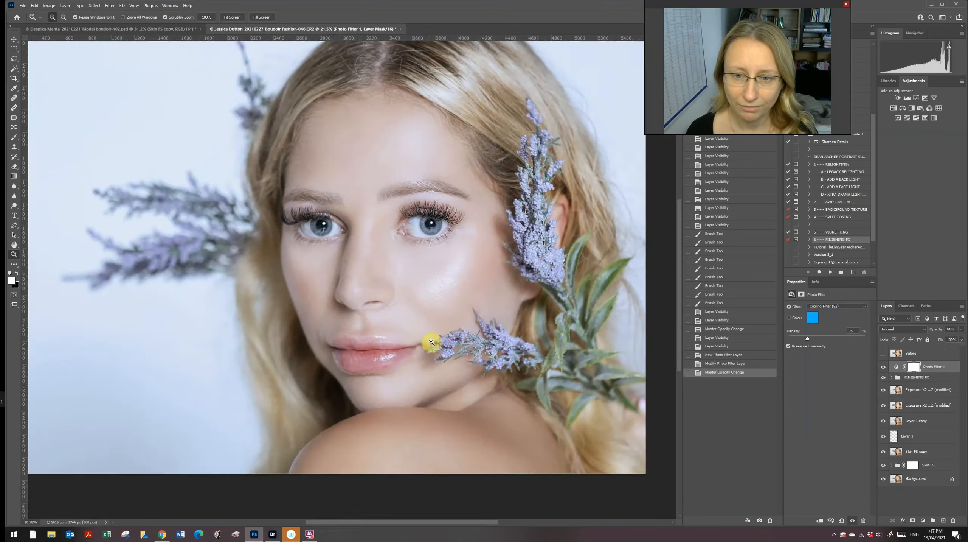
key(ctrl+0)
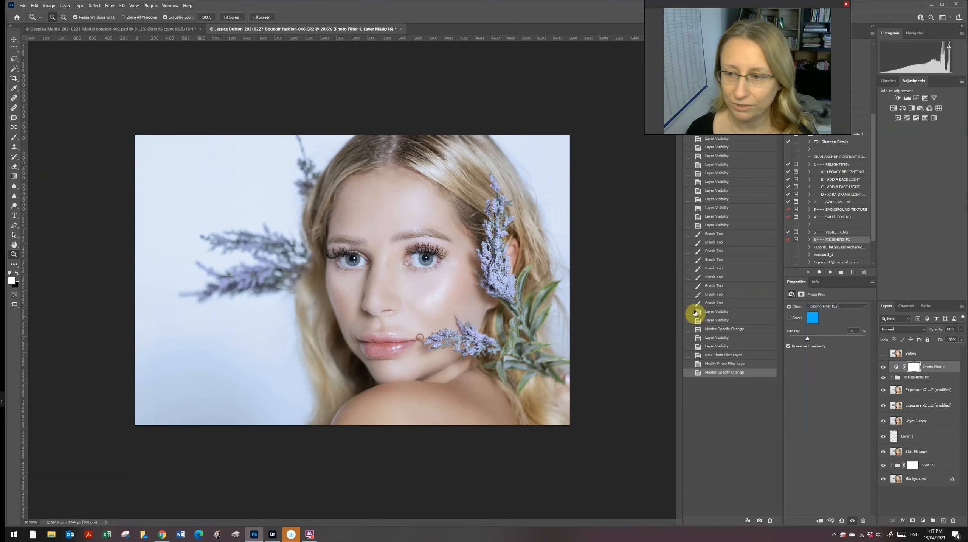
click(961, 330)
drag(948, 336, 938, 337)
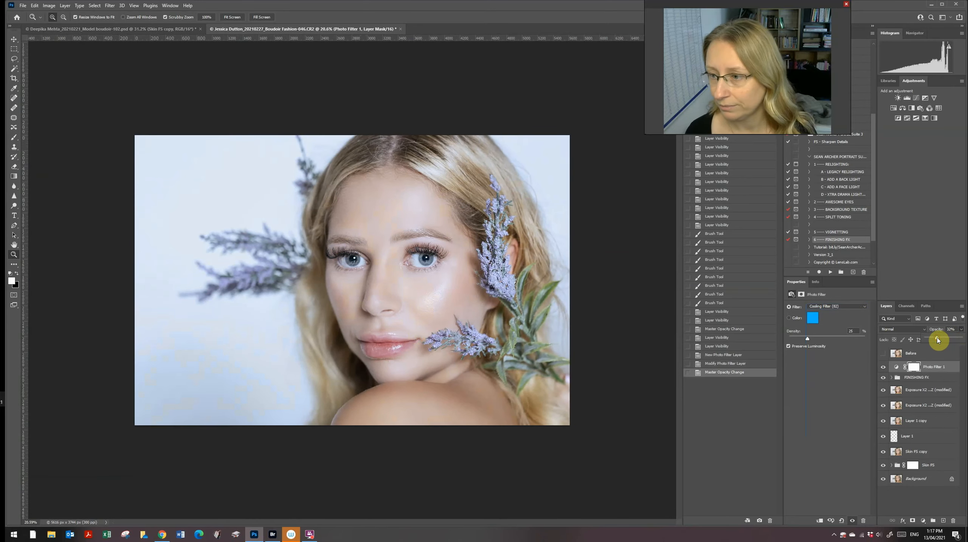
click(884, 368)
click(884, 368)
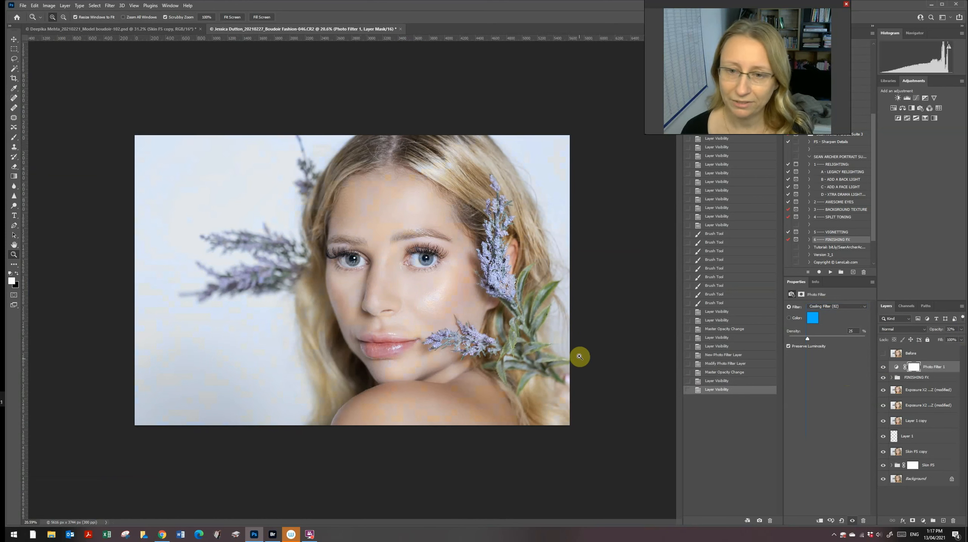
Compare Cooling Filters (80), (LBB) and (82) at the reduced opacity and set the Photo Filter layer to Cooling Filter (80).
click(839, 310)
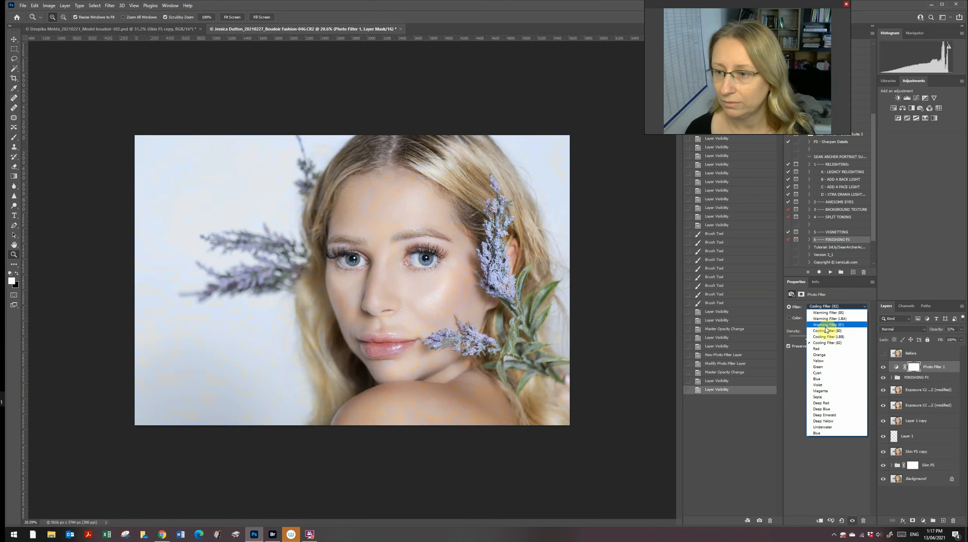
click(826, 332)
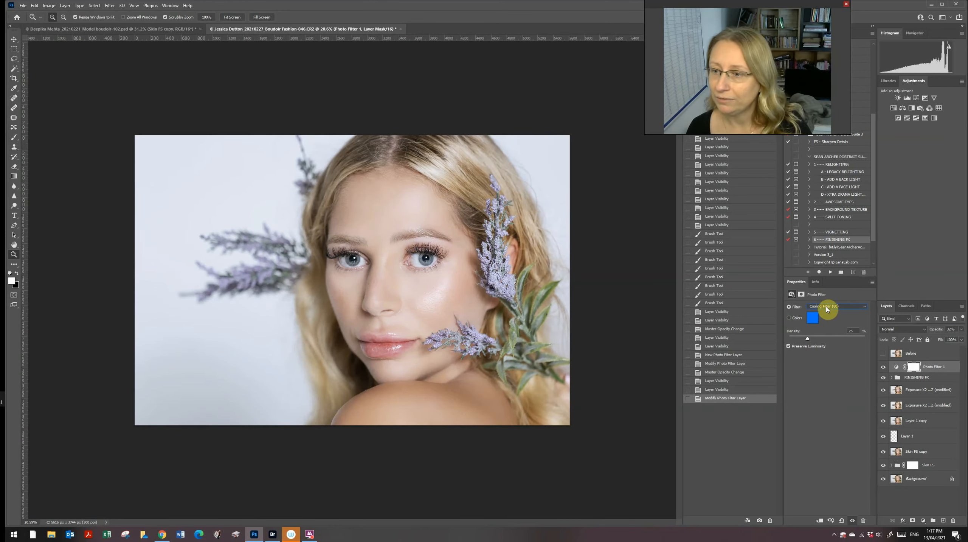
click(827, 308)
click(828, 341)
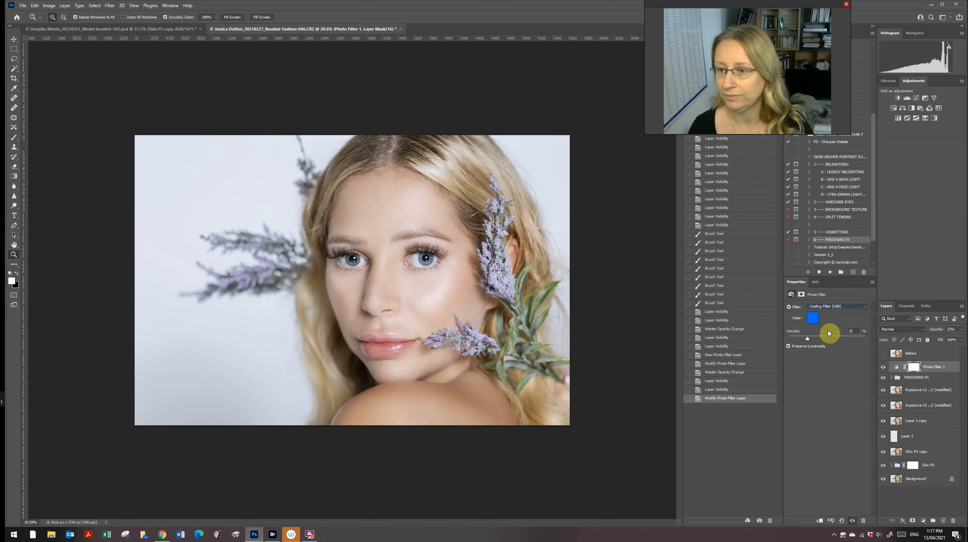
click(832, 306)
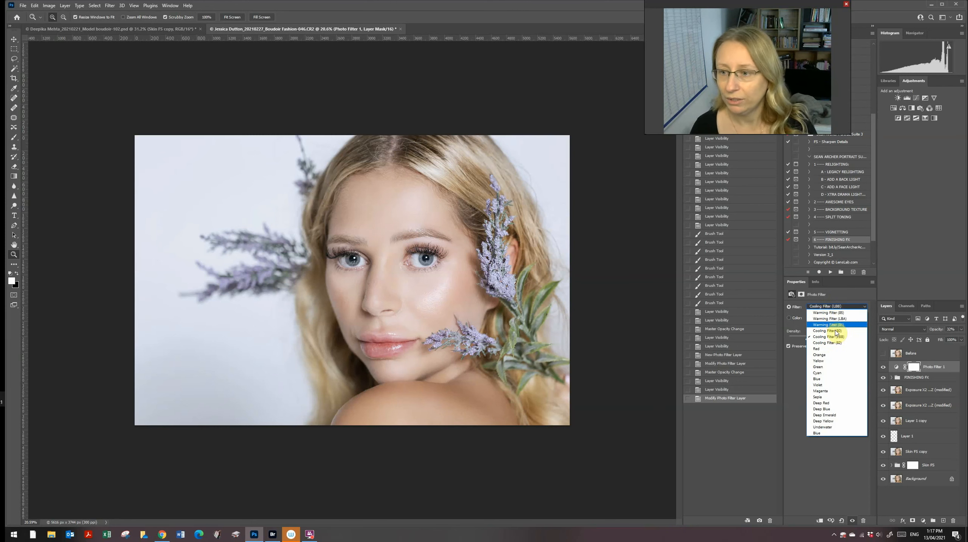
click(833, 343)
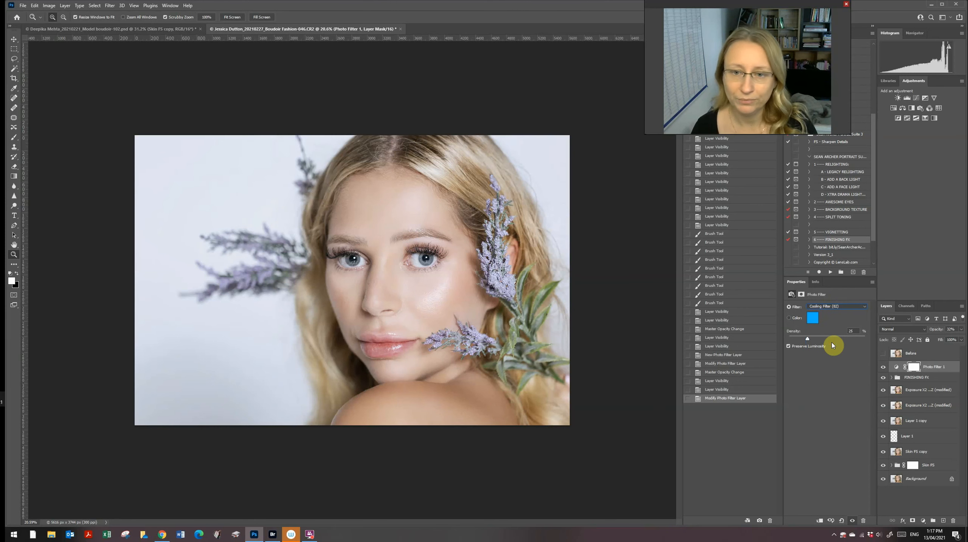
click(836, 307)
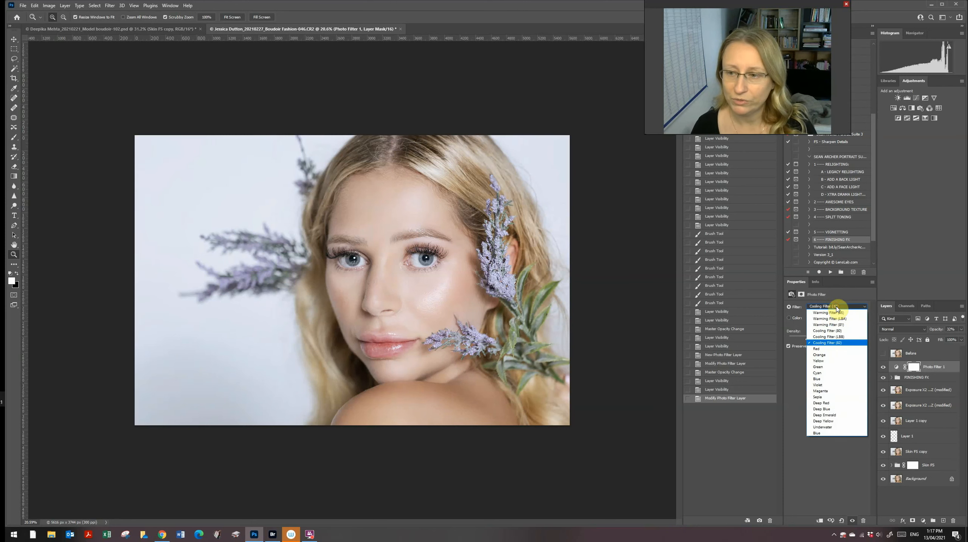
click(831, 331)
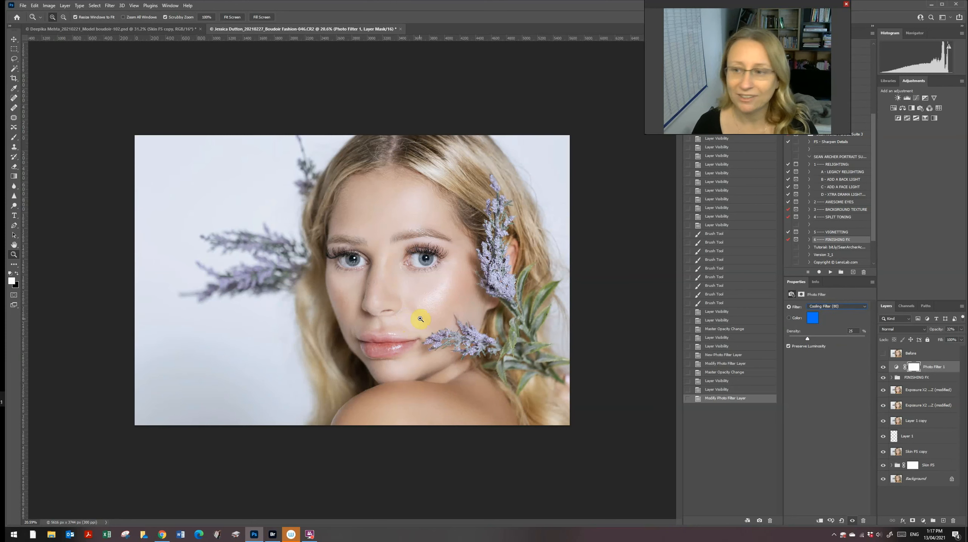
drag(417, 339, 407, 335)
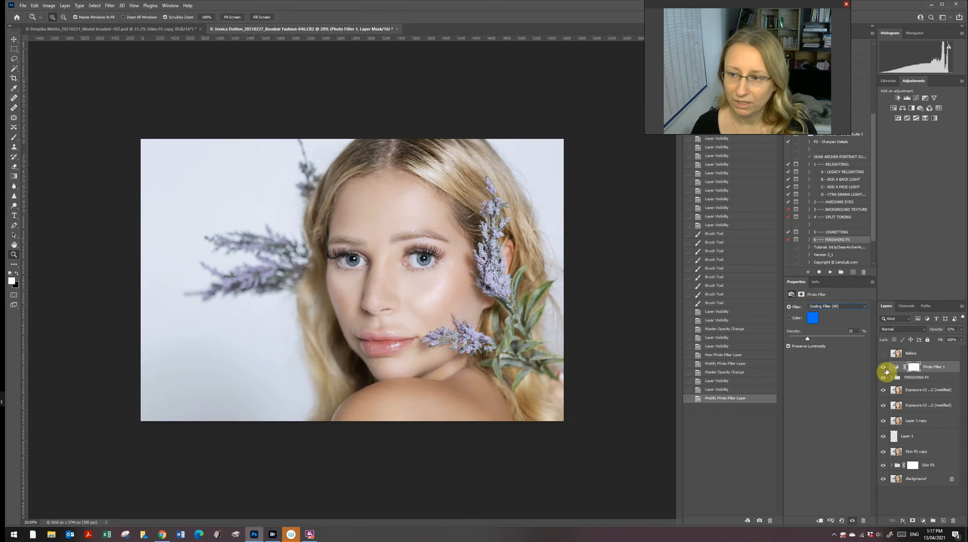
drag(406, 293, 432, 382)
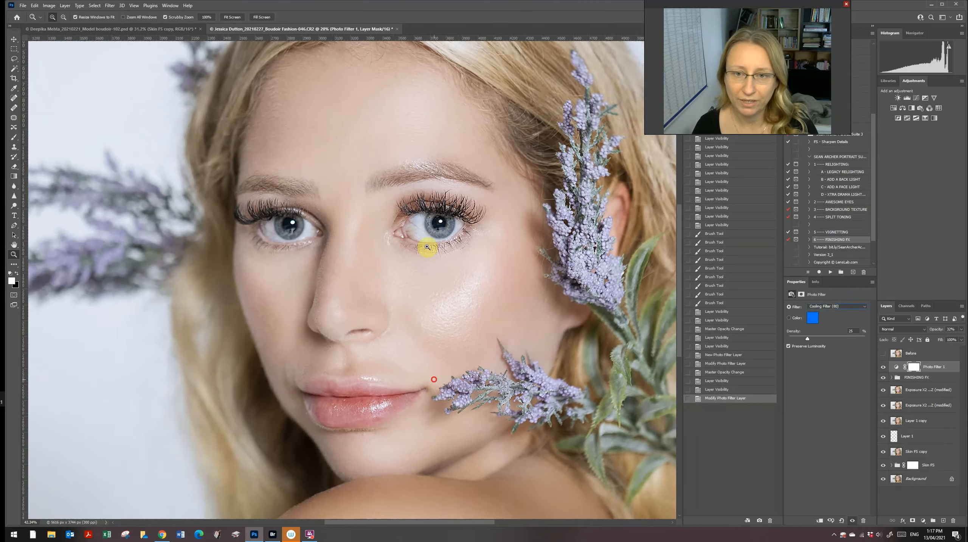
mouse_move(384, 130)
mouse_down()
mouse_move(401, 164)
mouse_move(374, 132)
mouse_up()
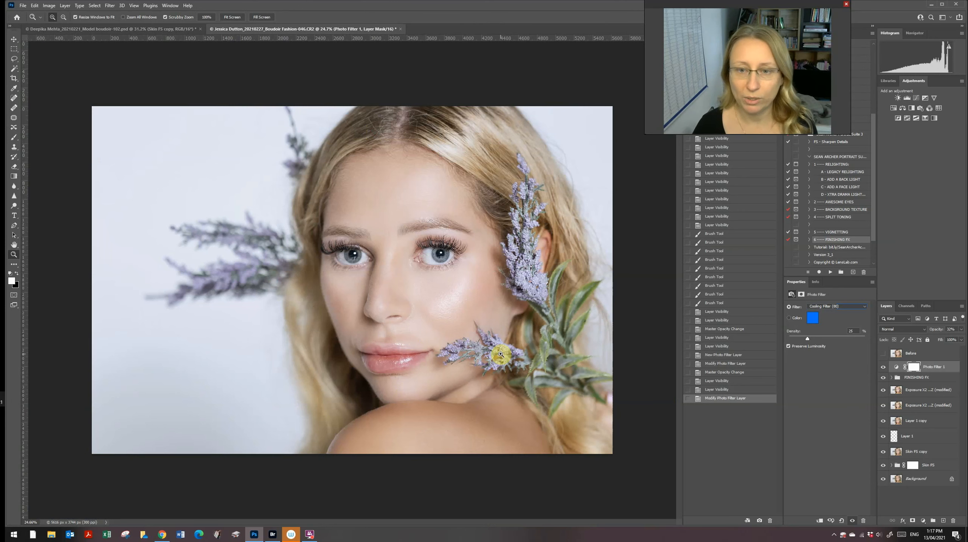
mouse_move(527, 310)
mouse_down()
mouse_move(504, 320)
mouse_move(516, 313)
mouse_up()
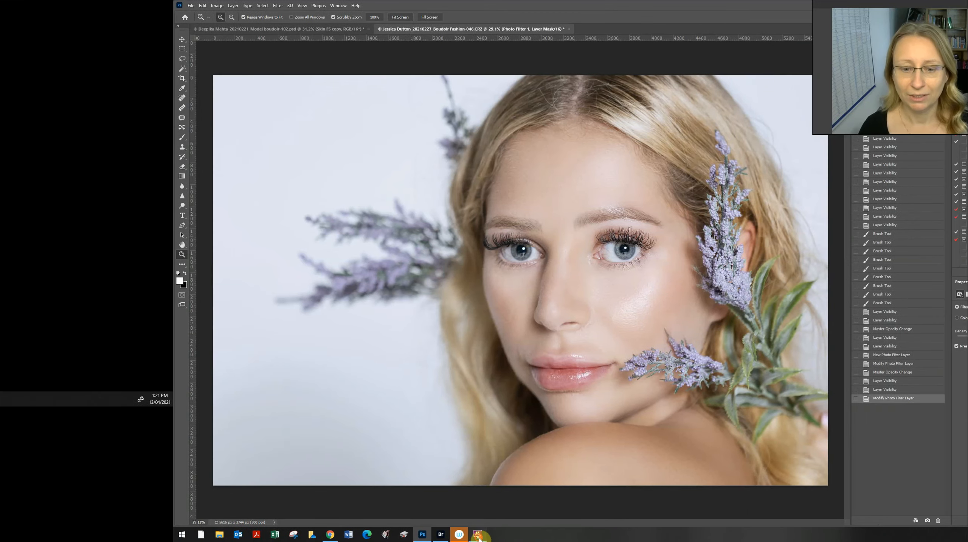
click(309, 534)
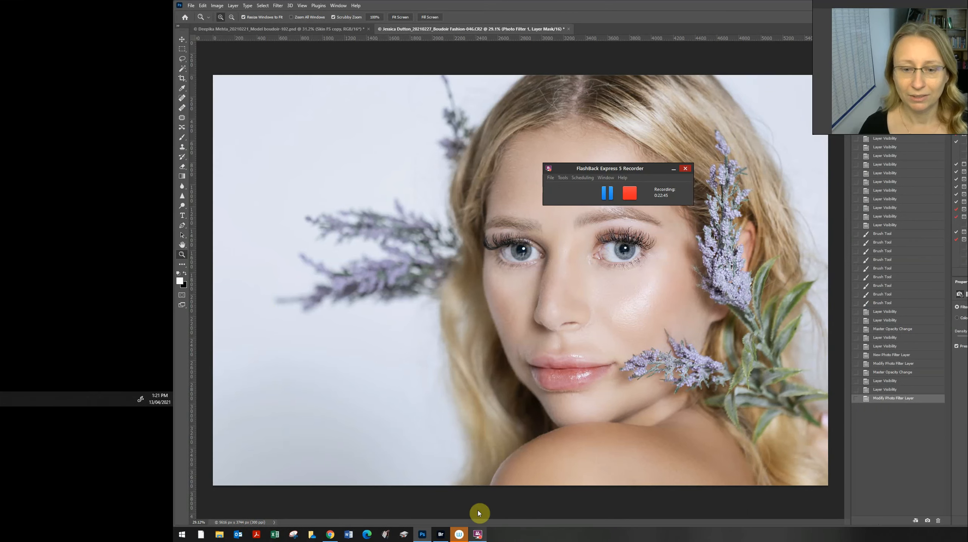